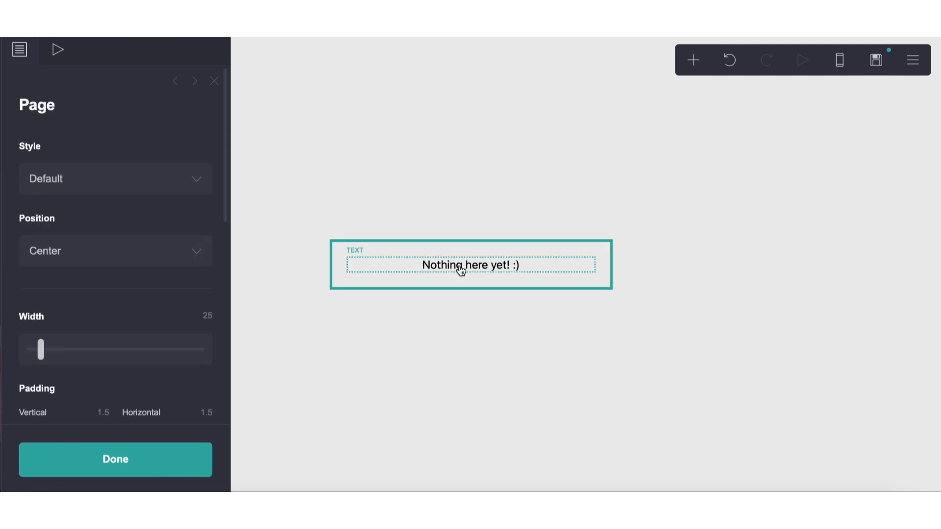
Step: Delete the placeholder text element and set the page background color to #FFFFFF
click(462, 268)
click(61, 460)
click(693, 60)
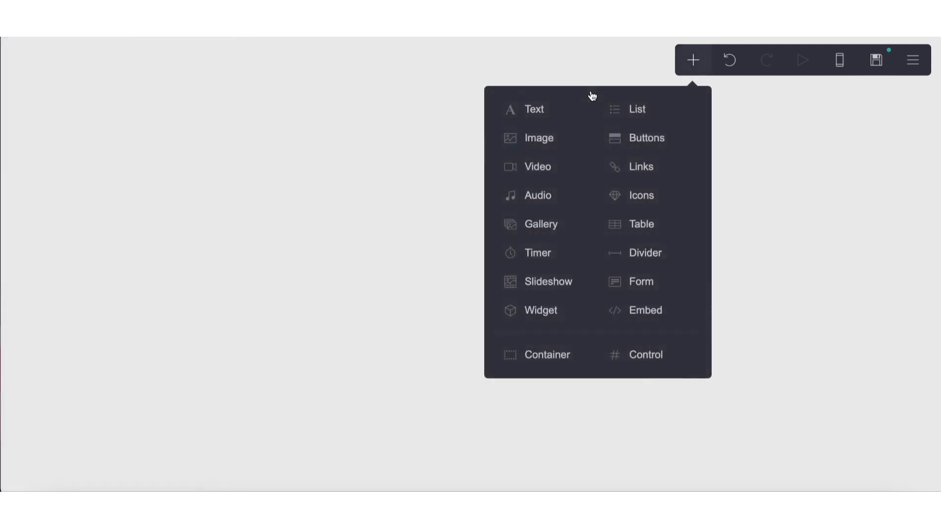
click(539, 87)
click(140, 232)
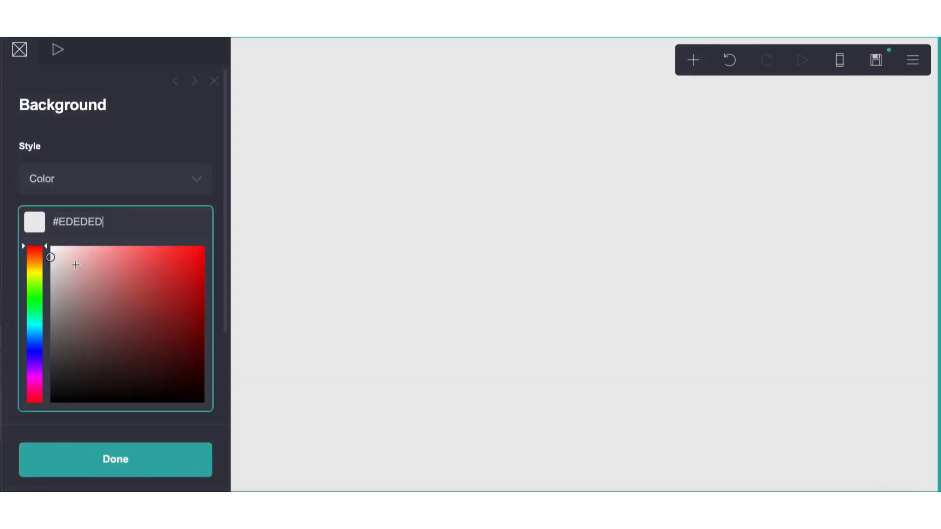
text(#FFFFFF)
click(211, 96)
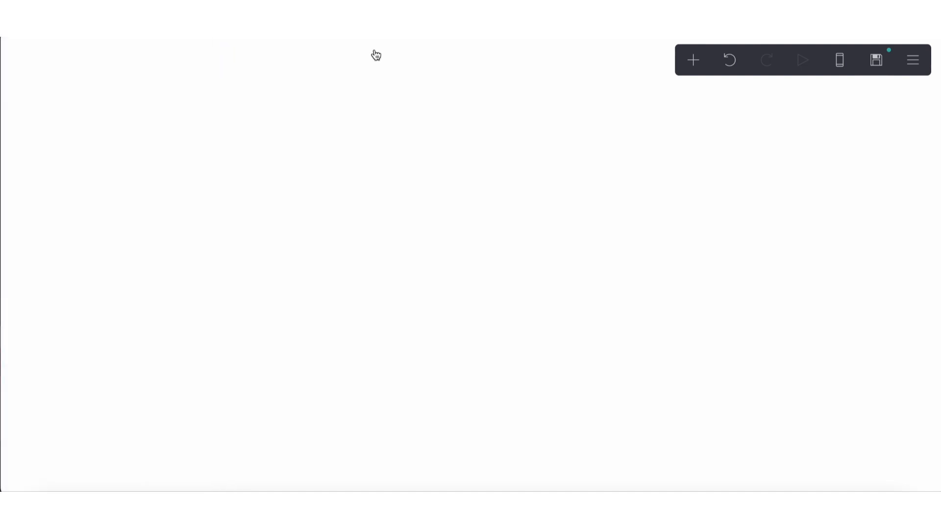
Step: Add a gallery element to the page and set the gallery width to 40
click(694, 59)
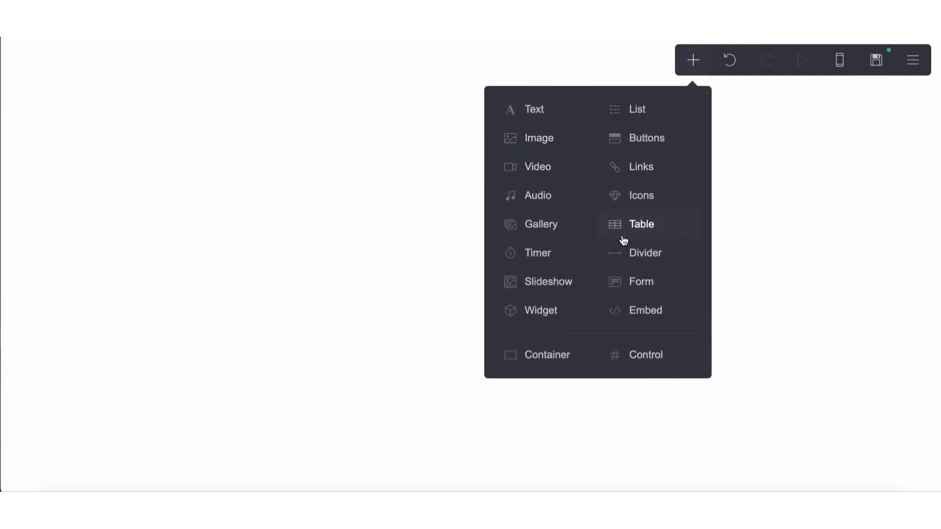
click(547, 226)
click(59, 53)
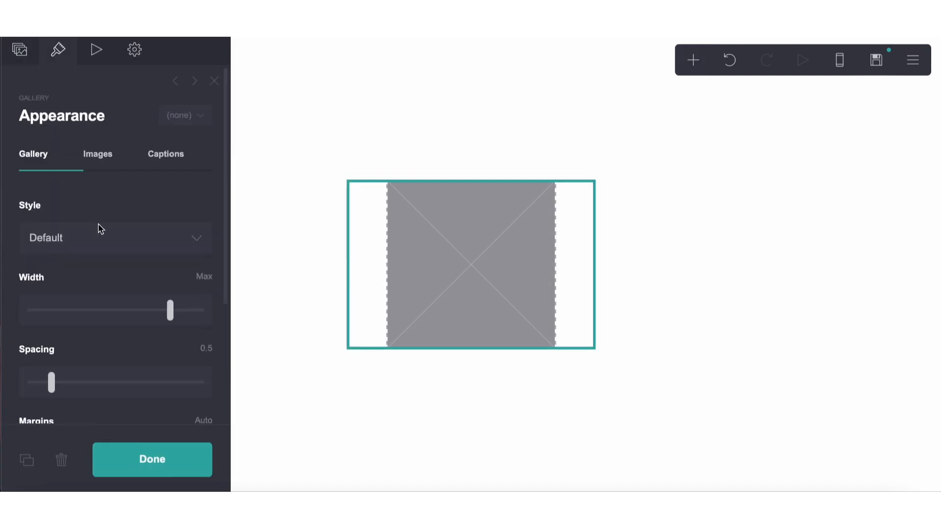
drag(172, 314, 71, 315)
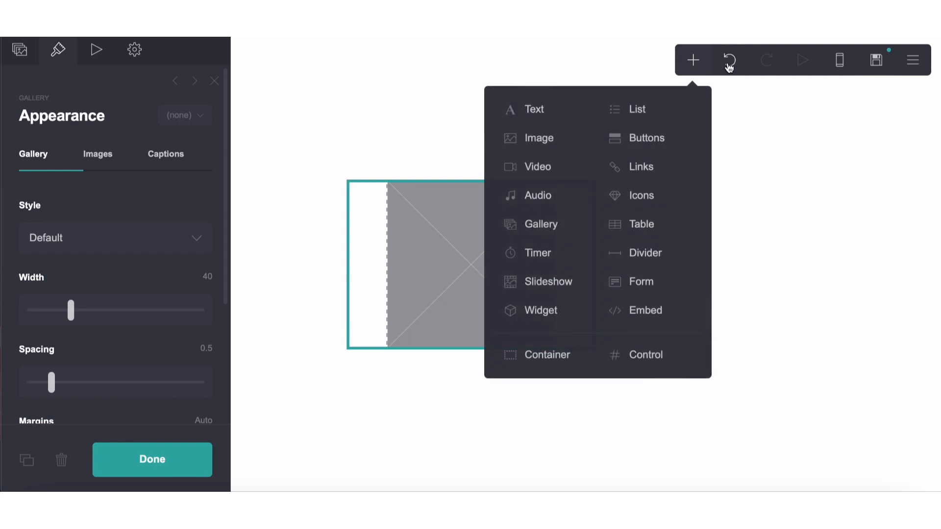
click(730, 59)
Step: Set the gallery images' size to 8.75 and their corner rounding to 0.625
click(97, 154)
drag(115, 238, 72, 239)
click(42, 306)
drag(41, 306, 40, 306)
Step: Give the gallery images a solid border in #FFFFFF with a width of 1
scroll(54, 367, down, 3)
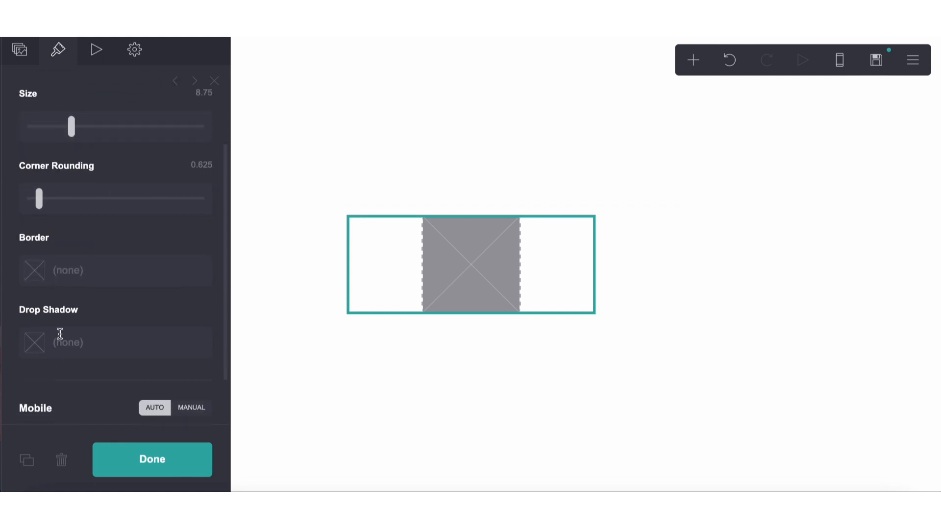
click(70, 274)
click(67, 240)
Step: Add a #CCCCCC drop shadow to the gallery images with angle 0° and distance 0
scroll(65, 237, down, 2)
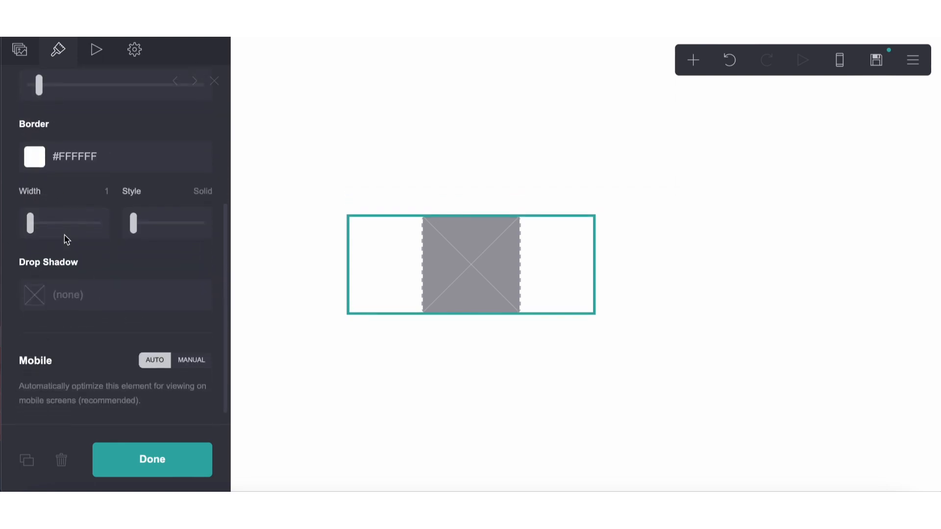
click(68, 289)
scroll(69, 286, down, 2)
mouse_move(69, 286)
mouse_down()
mouse_move(16, 286)
mouse_move(8, 260)
mouse_up()
click(69, 209)
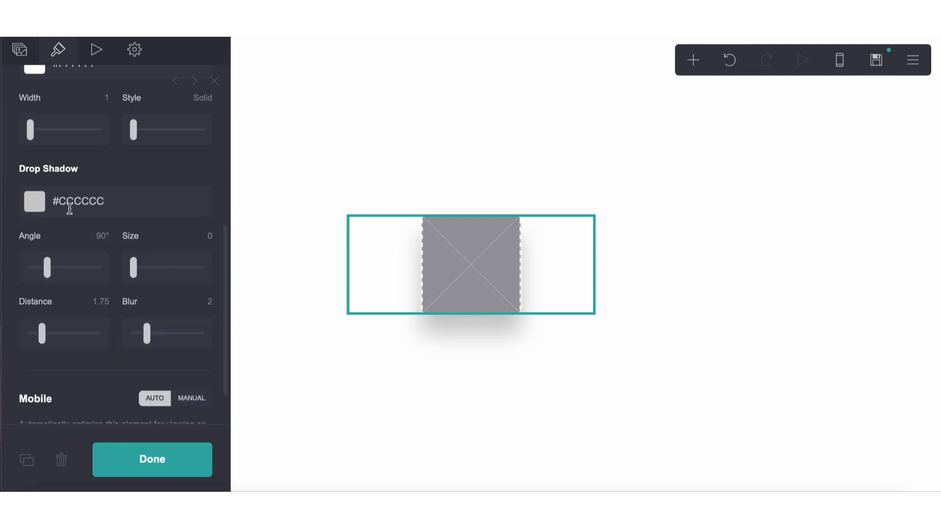
drag(44, 278, 8, 278)
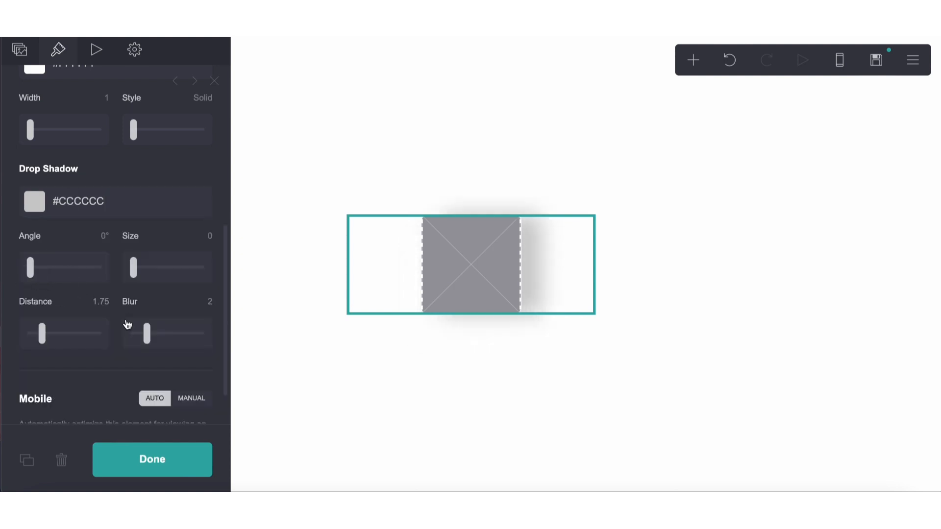
drag(45, 333, 16, 328)
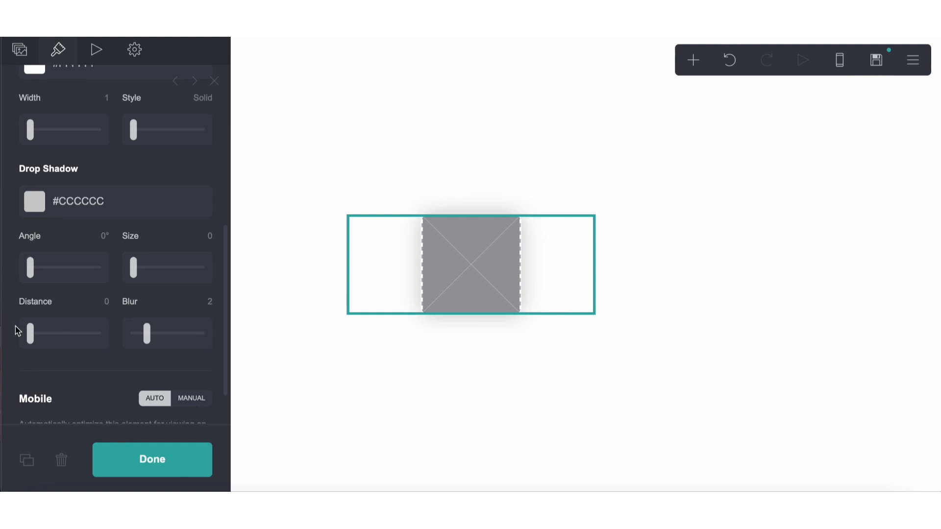
Step: Set the blur of the gallery images' drop shadow to 0.75
scroll(76, 261, up, 3)
scroll(167, 358, down, 3)
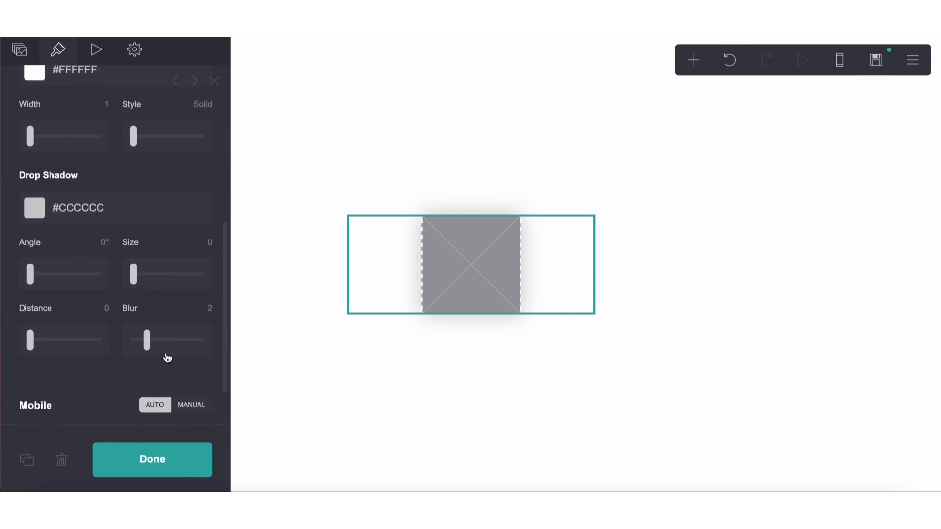
click(209, 311)
text(0.5)
key(Return)
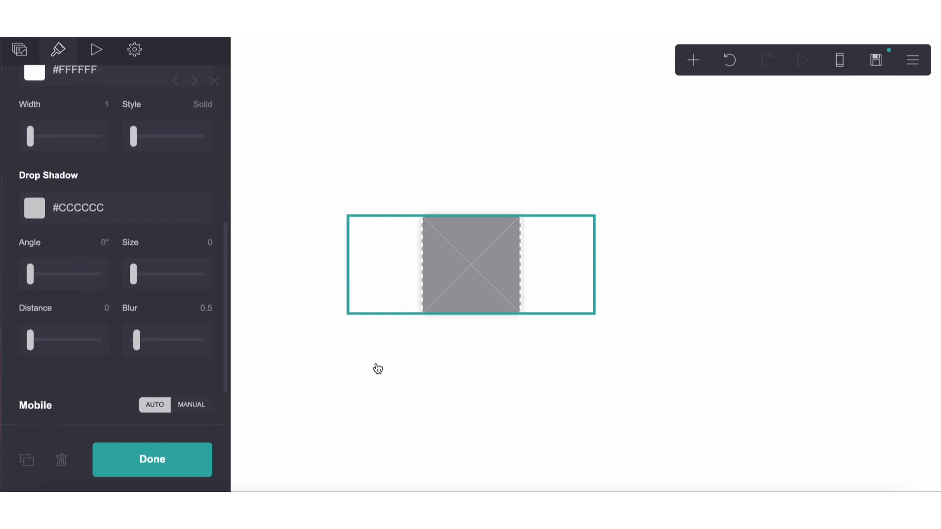
click(201, 309)
text(0.75)
click(492, 355)
click(504, 288)
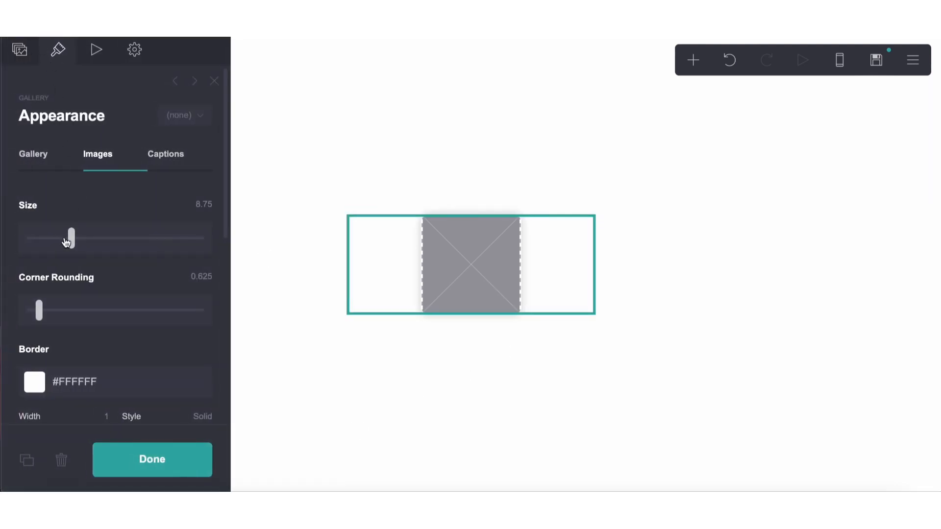
Step: Make the gallery images smaller and add two more empty image slots for a row of three
drag(67, 242, 56, 242)
click(30, 50)
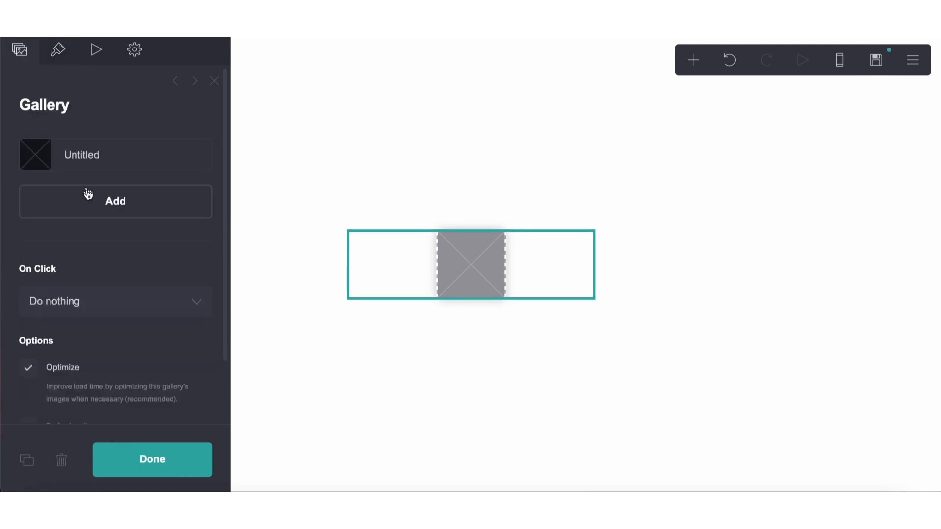
click(88, 194)
click(90, 195)
click(93, 239)
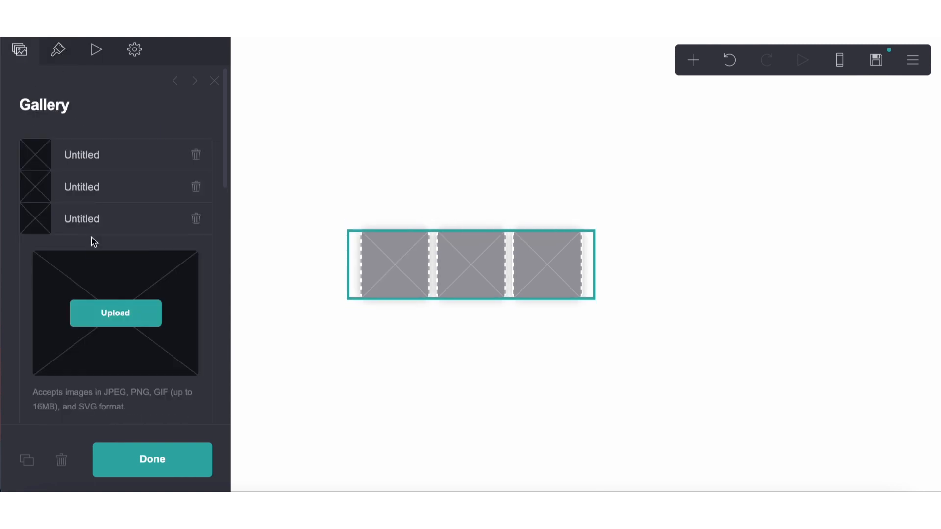
Step: Reduce the gallery image size further so the three images form a more compact row
click(56, 54)
scroll(74, 210, down, 1)
drag(55, 191, 49, 191)
Step: Upload b6a68081cc52e541601a844cdd2016fd.jpeg from Downloads as the first gallery image and accept its full square crop
click(20, 50)
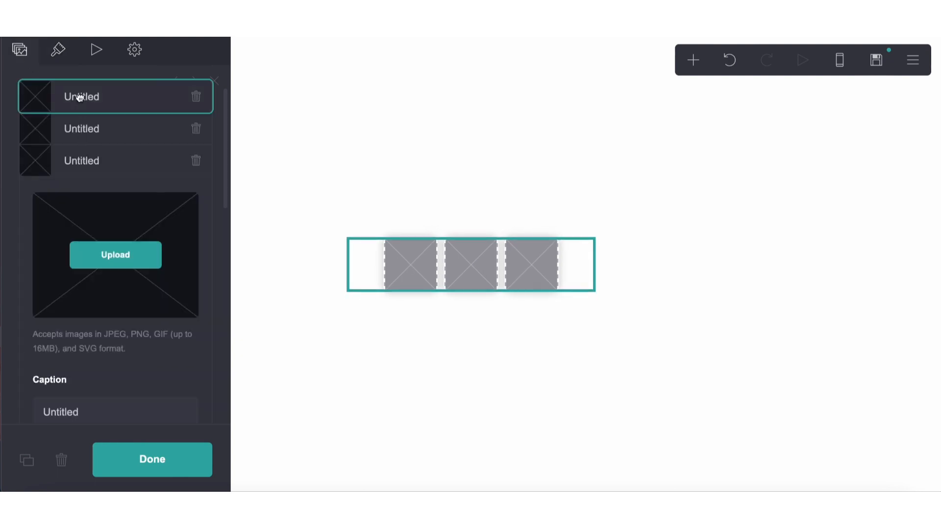
scroll(88, 98, down, 1)
scroll(87, 98, down, 1)
click(95, 198)
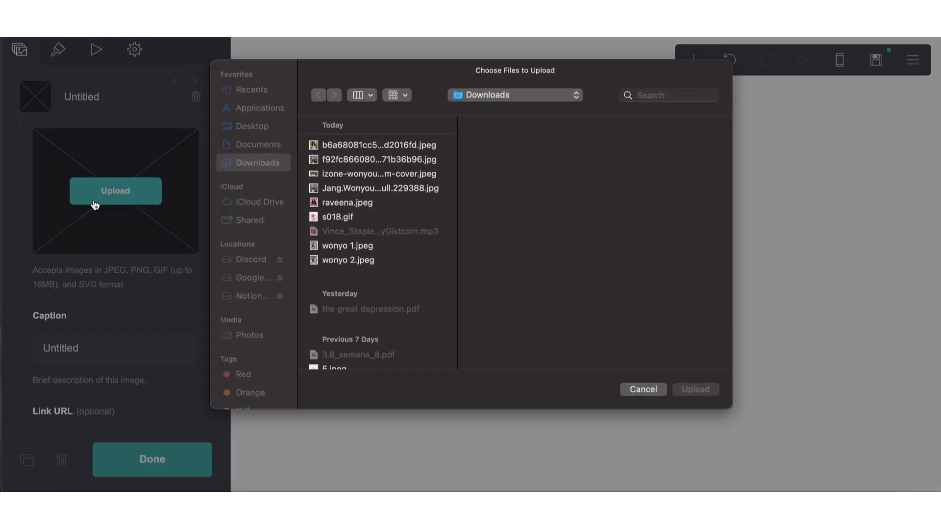
click(339, 149)
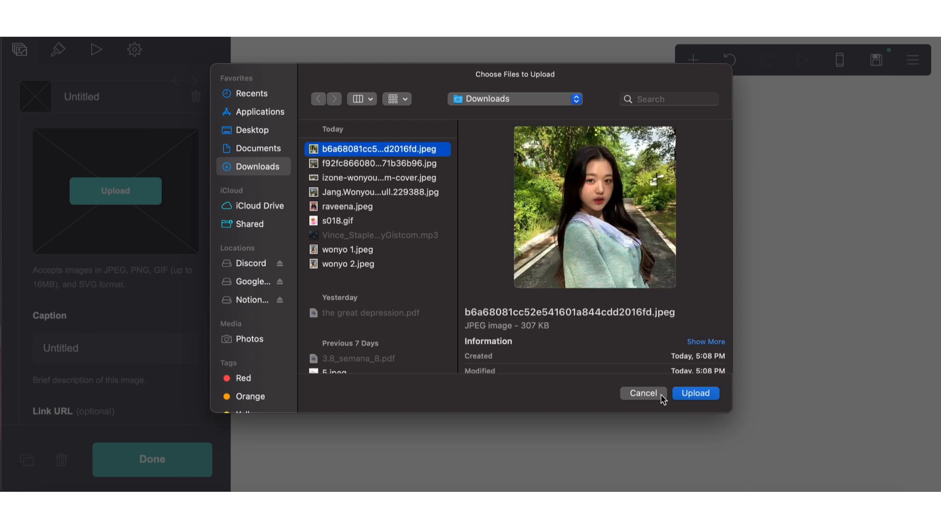
click(696, 394)
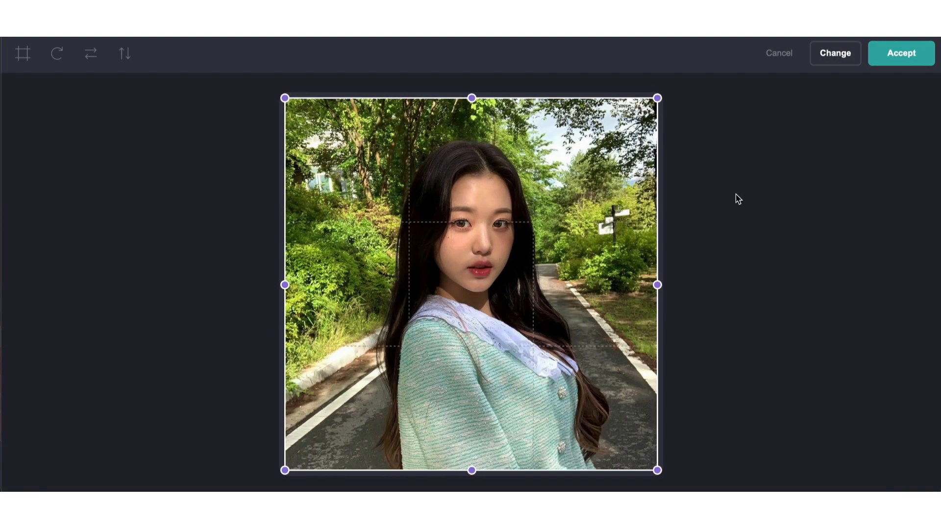
click(915, 63)
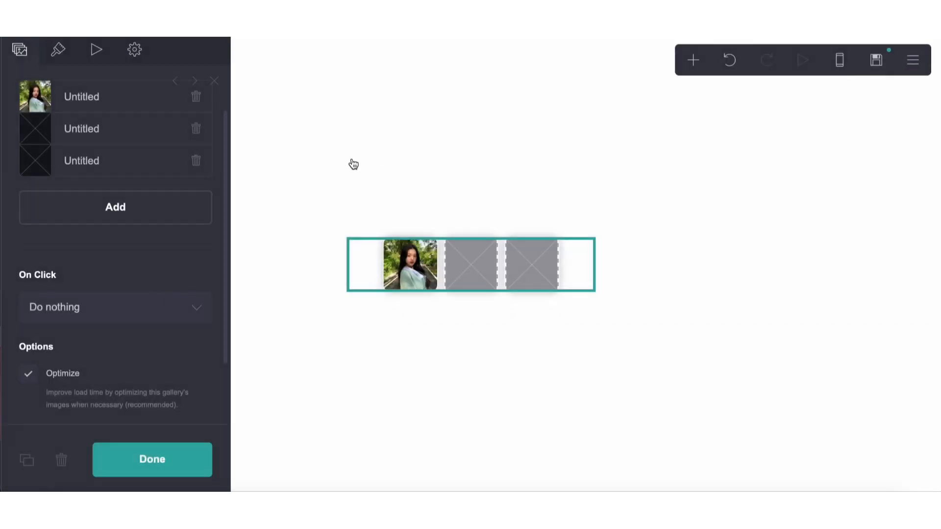
click(108, 95)
click(115, 191)
click(663, 390)
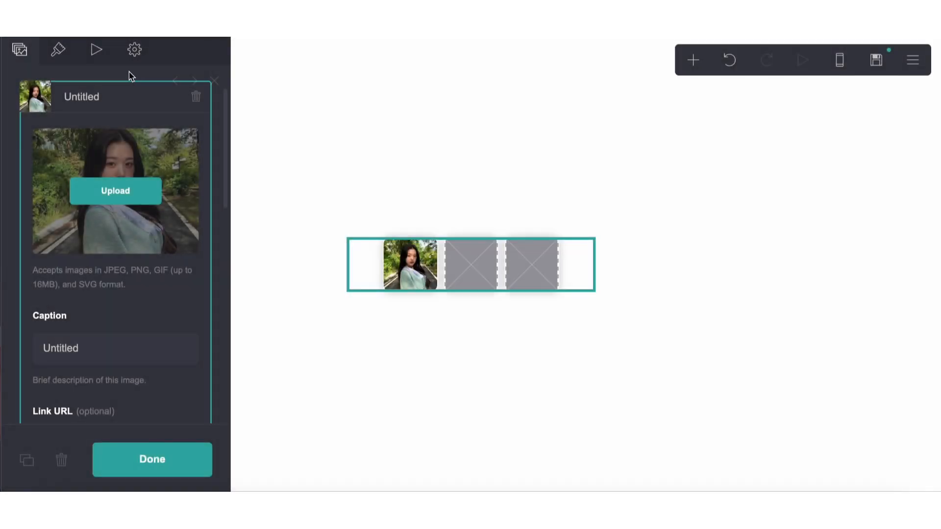
click(100, 97)
Step: Upload the f92fc866080...71b36b96.jpg file from Downloads as the second gallery image
click(98, 128)
click(139, 221)
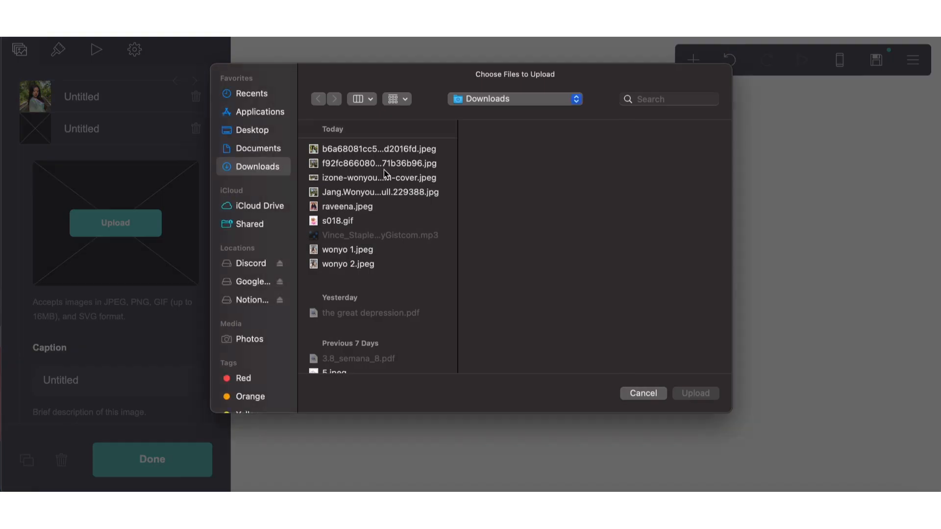
click(380, 166)
click(711, 397)
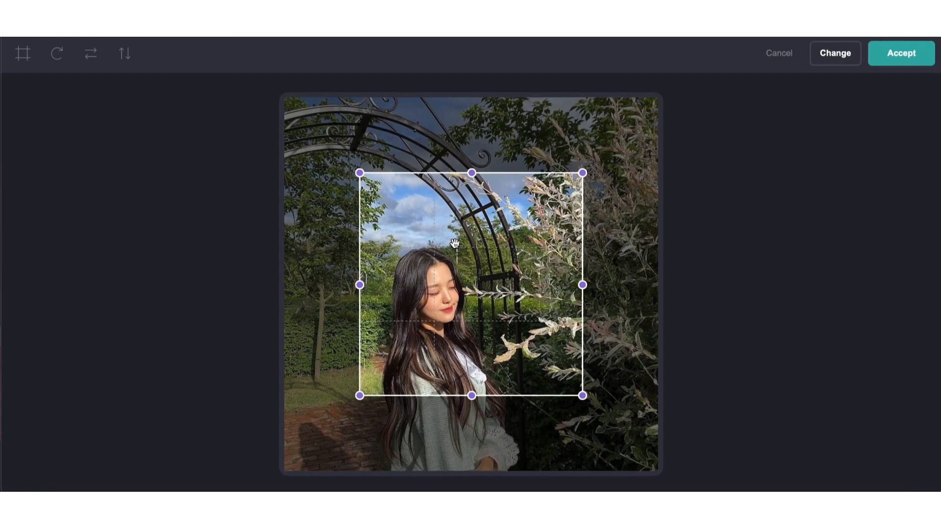
Step: Enlarge the second image's square crop, frame it on the woman along the photo's lower edge, and accept it
drag(456, 244, 382, 240)
drag(510, 391, 551, 431)
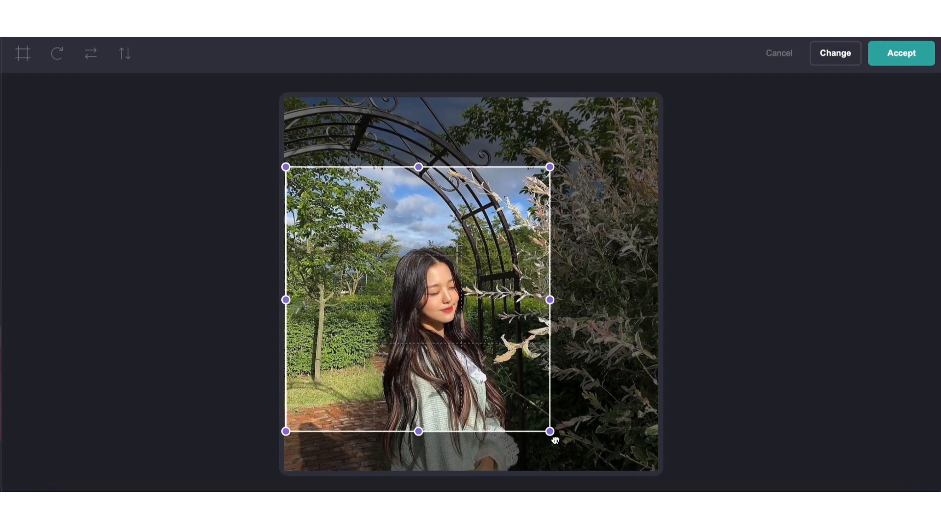
drag(459, 376, 472, 444)
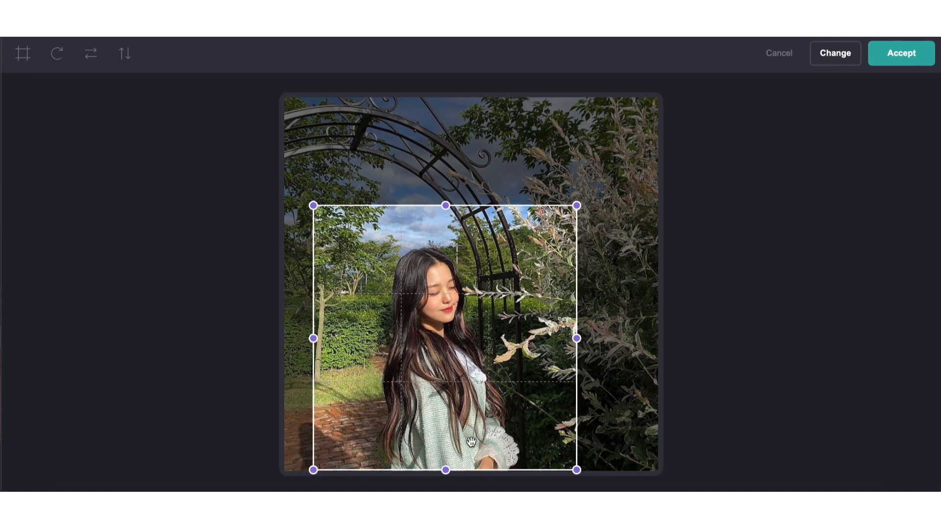
click(911, 58)
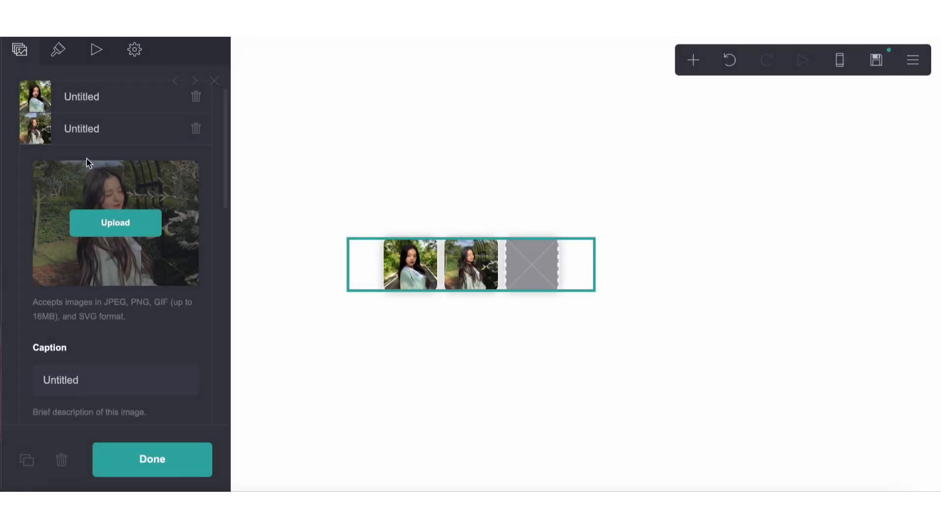
Step: Upload izone-wonyoung-instagram-cover.jpeg from Downloads as the third gallery image
click(89, 165)
click(115, 255)
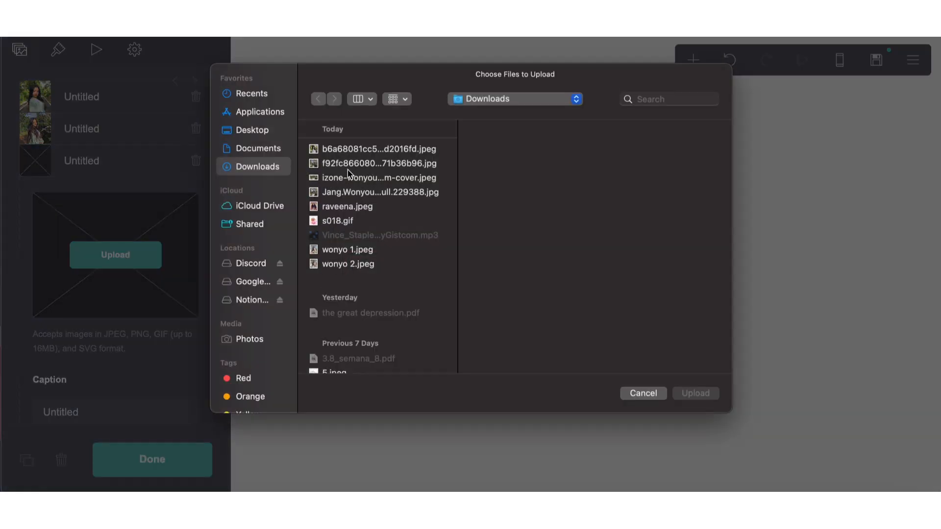
click(343, 181)
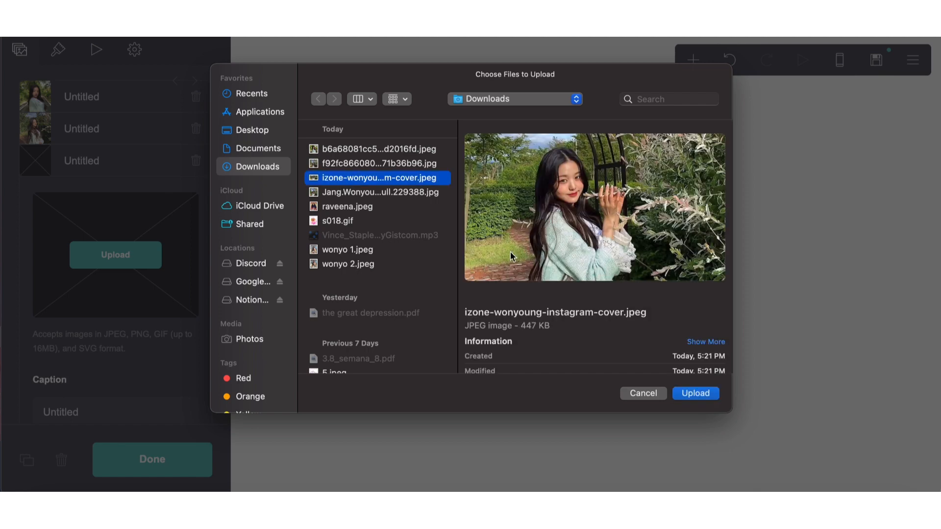
click(696, 394)
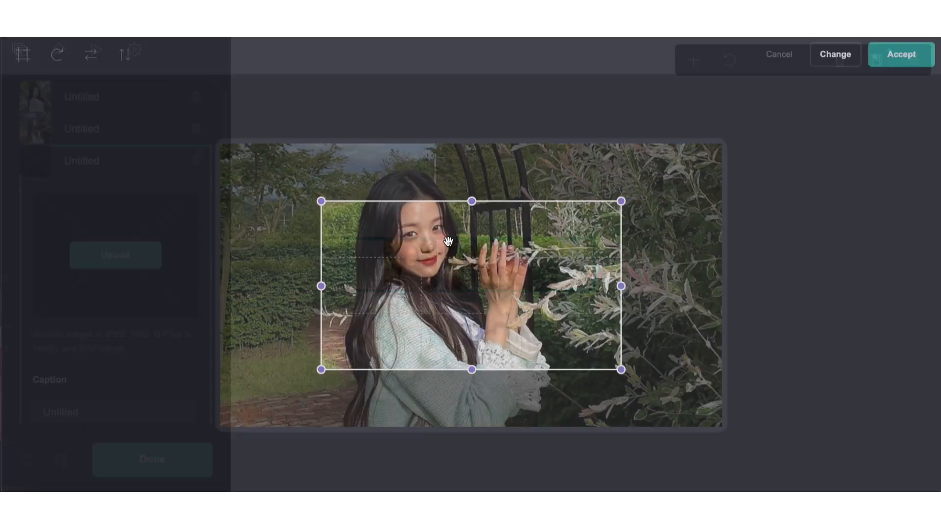
Step: Crop the third image to an enlarged square around the woman and her raised hand, and accept it
drag(448, 246, 401, 197)
click(23, 53)
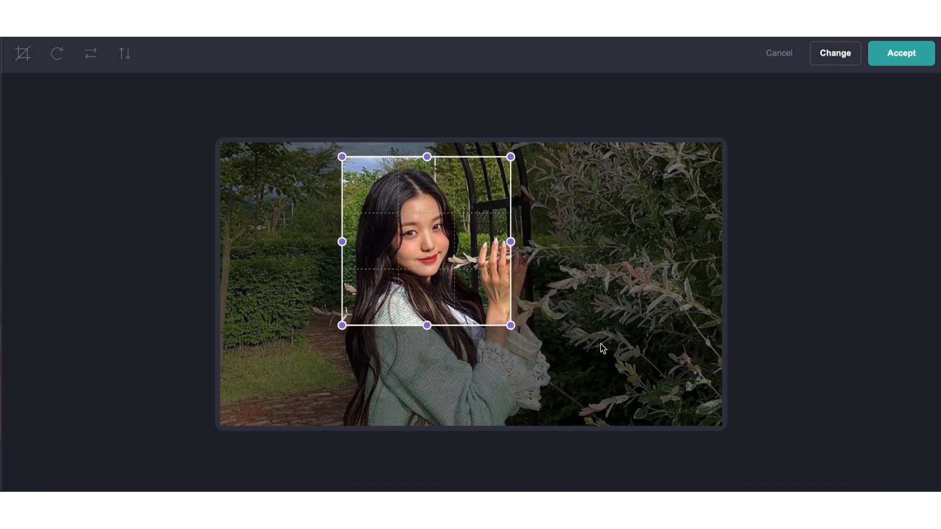
drag(511, 326, 579, 420)
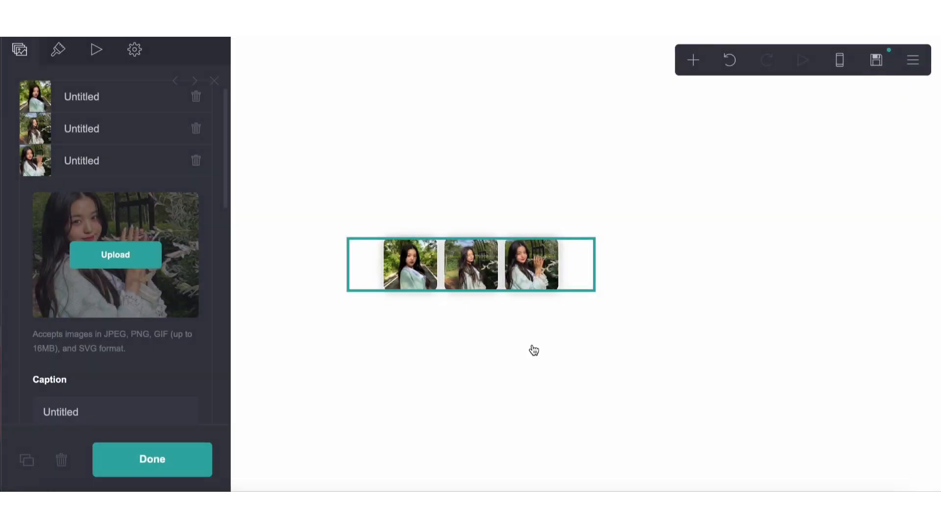
Step: Add a fourth image slot to the gallery and upload Jang.Wonyoung.full.229388.jpg from Downloads into it
click(62, 165)
click(83, 214)
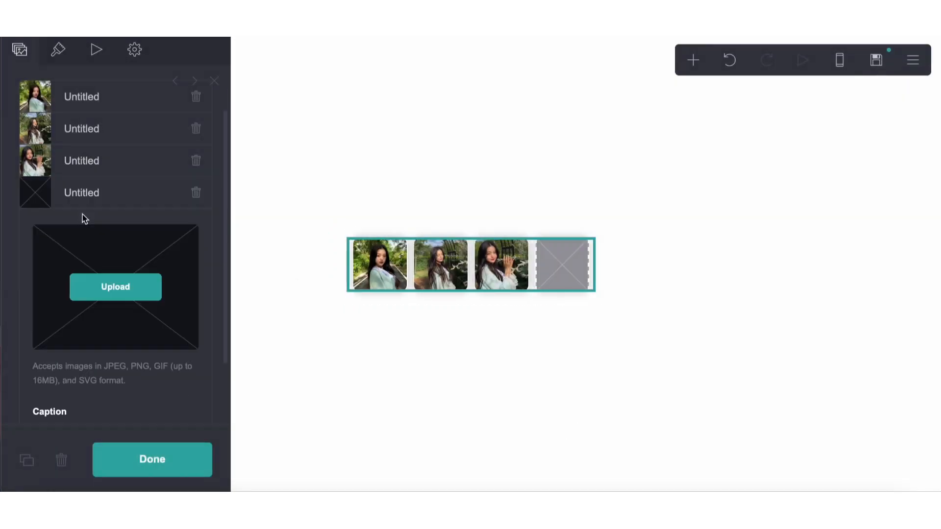
click(88, 204)
click(103, 204)
click(109, 288)
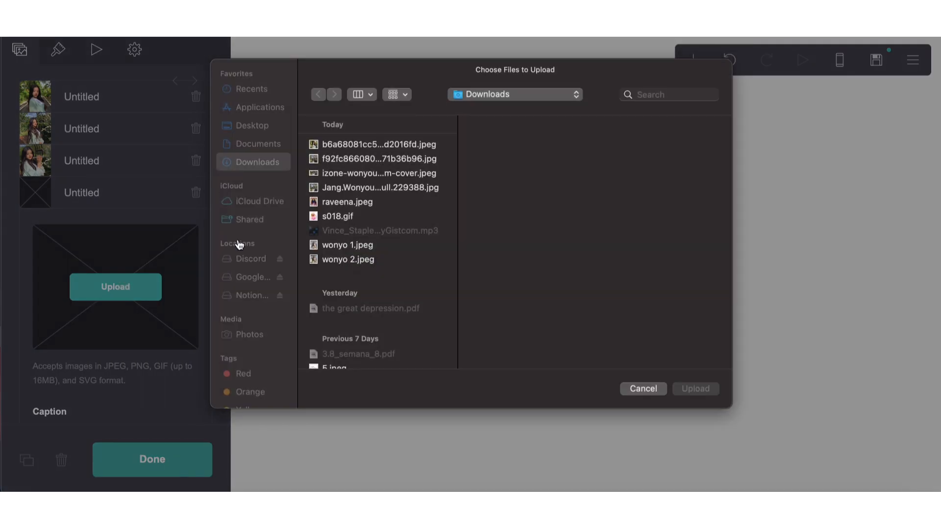
click(341, 193)
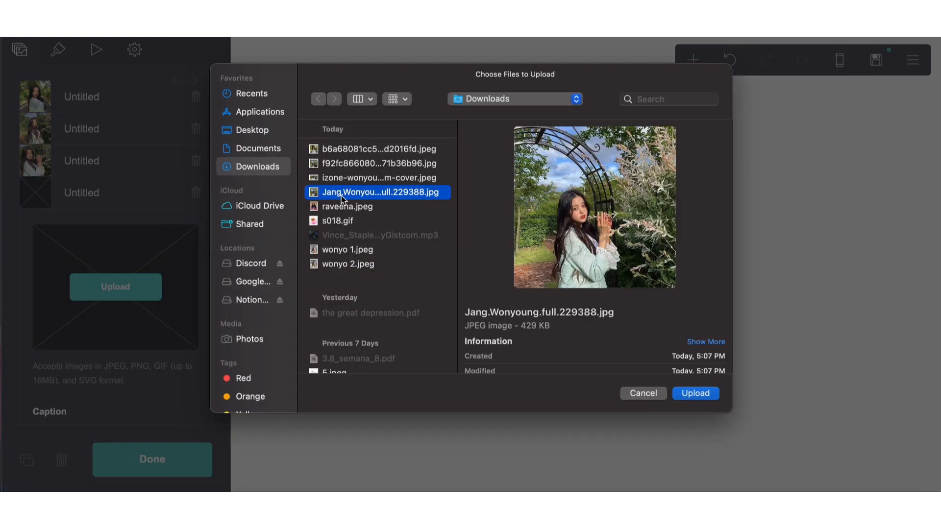
click(696, 393)
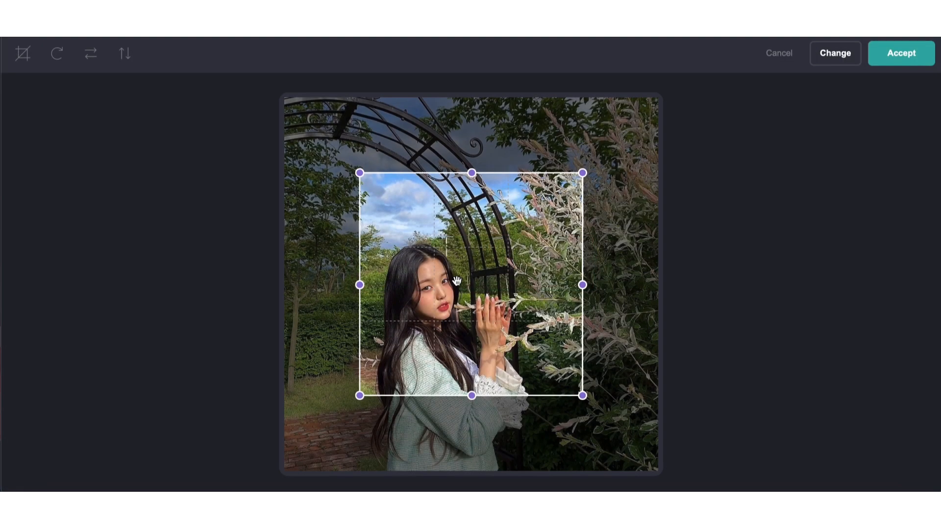
Step: Move the fourth image's square crop down over the woman near the photo's lower edge and accept it
drag(457, 281, 439, 346)
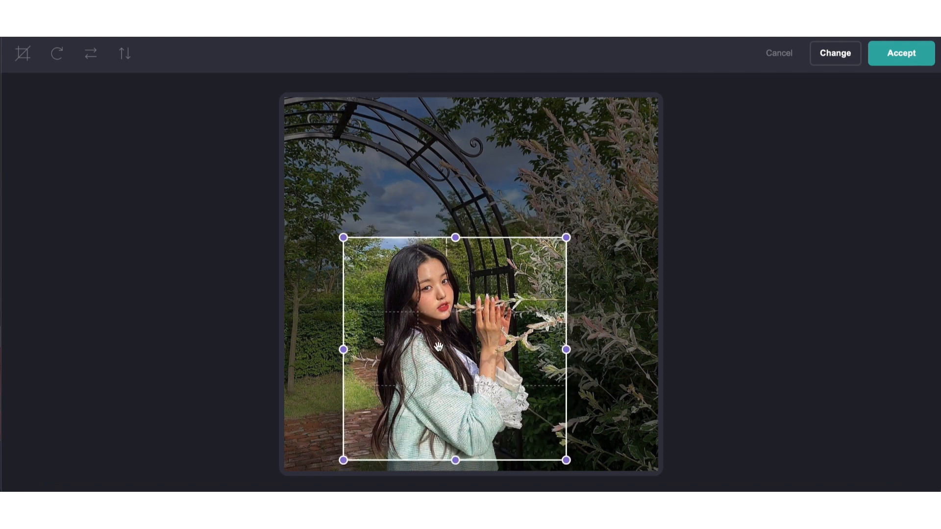
click(903, 54)
click(564, 367)
click(566, 374)
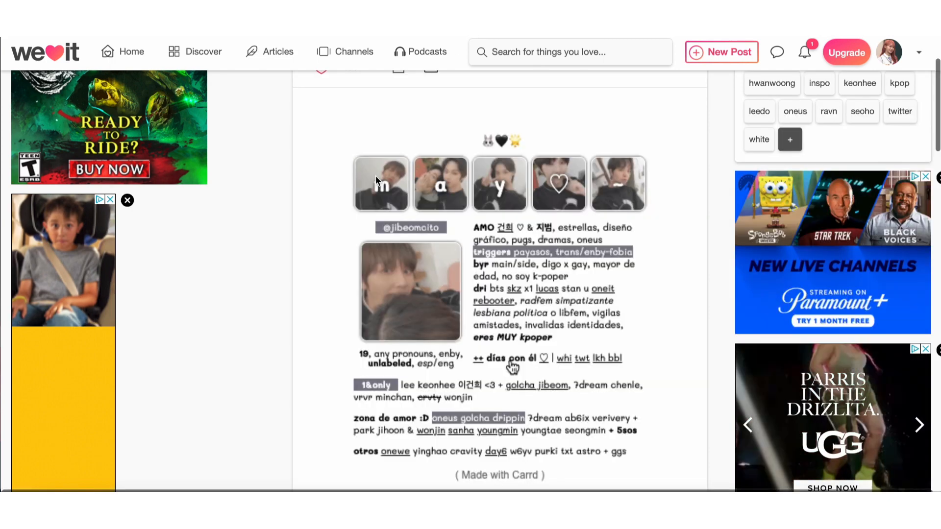
Step: Add a text element below the gallery and set its font to Mali
scroll(510, 343, down, 1)
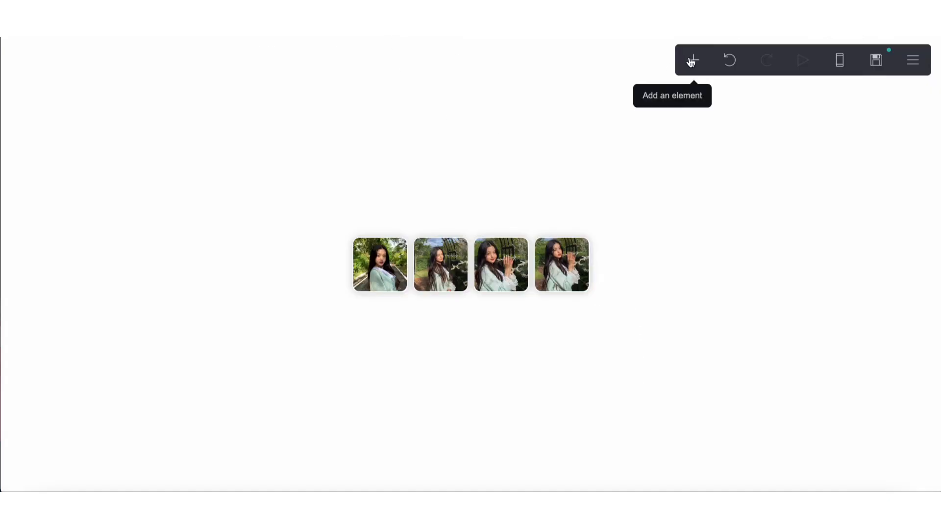
click(691, 61)
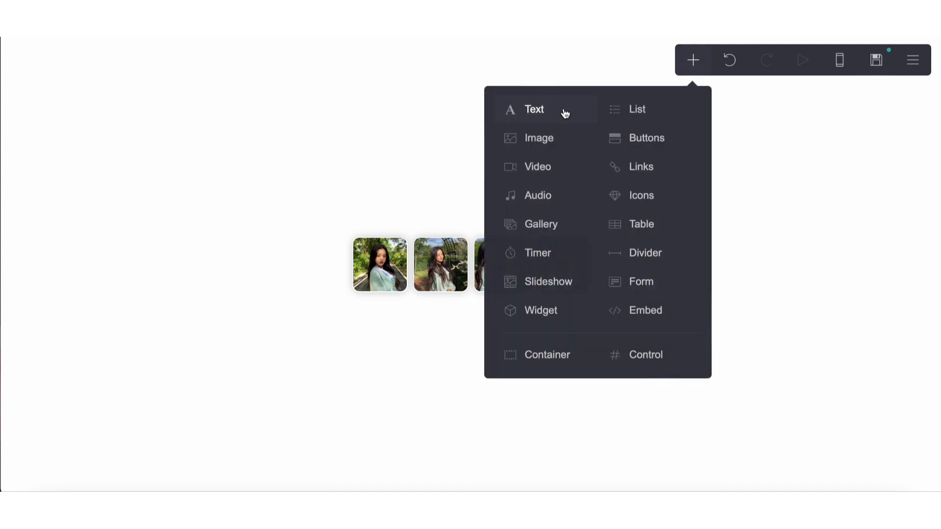
click(533, 111)
click(58, 53)
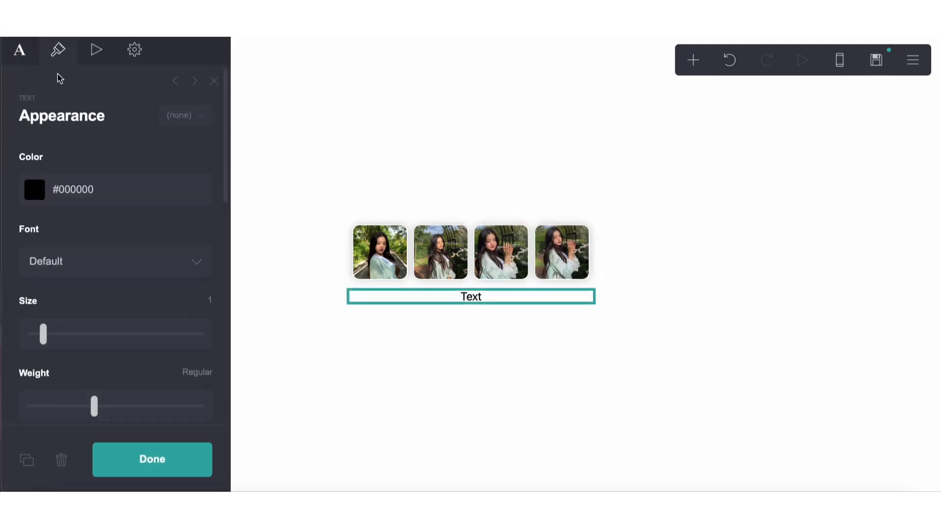
click(71, 264)
key(m)
key(a)
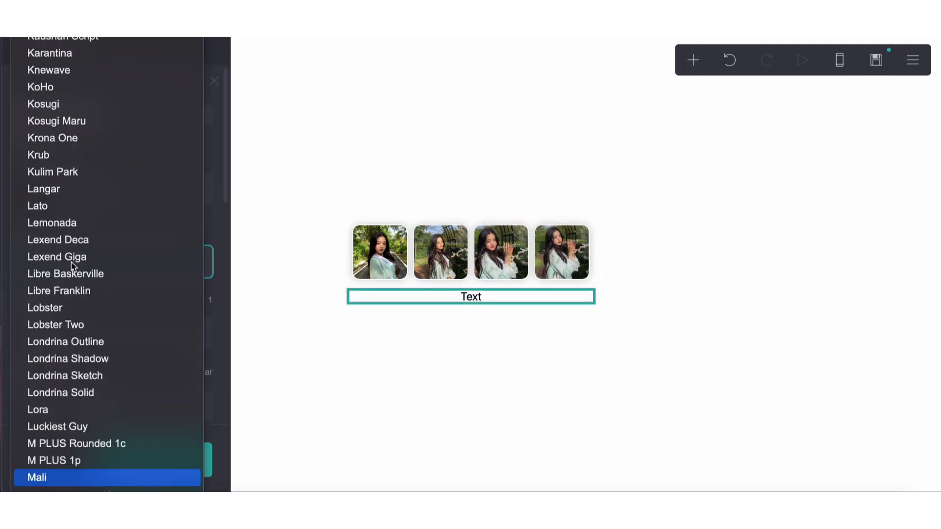
key(Return)
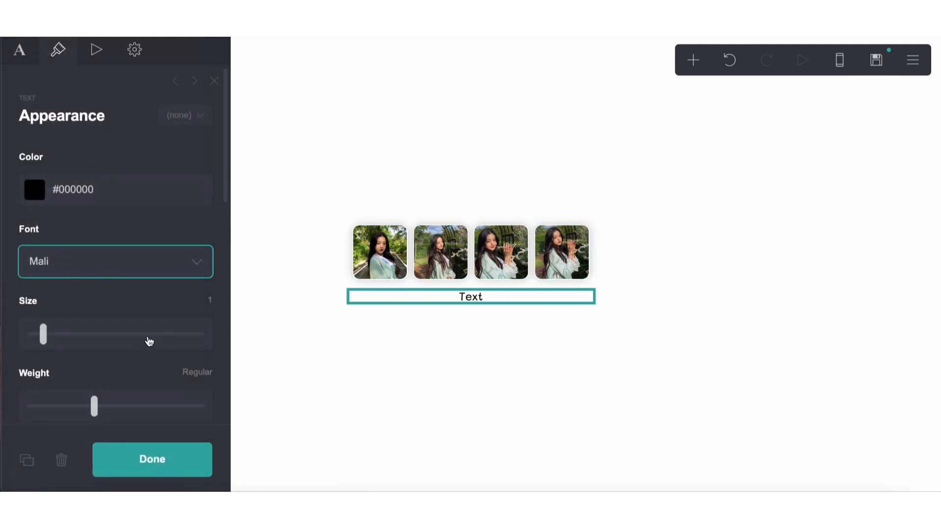
scroll(150, 341, down, 2)
drag(431, 298, 430, 270)
Step: In the mobile view, switch the gallery images' mobile settings to manual and set their size to 4.75
click(840, 60)
click(463, 245)
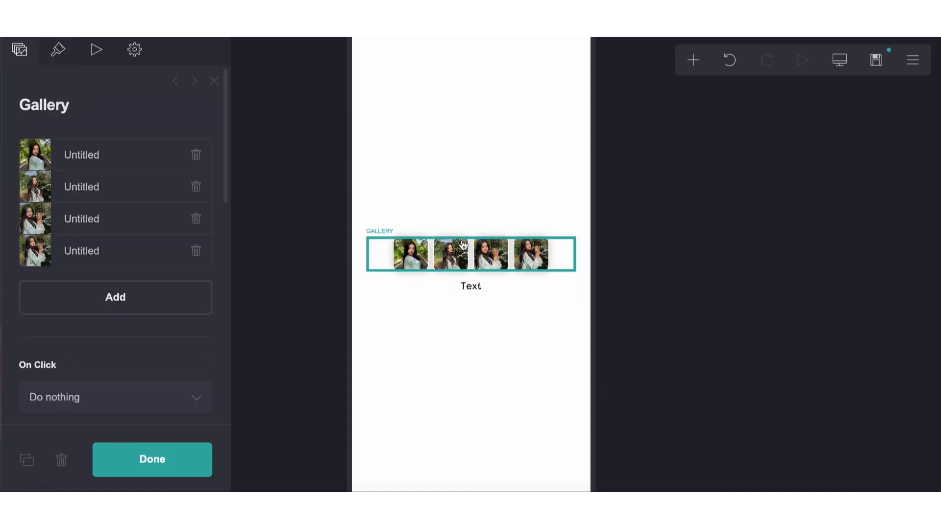
click(58, 49)
scroll(98, 181, down, 5)
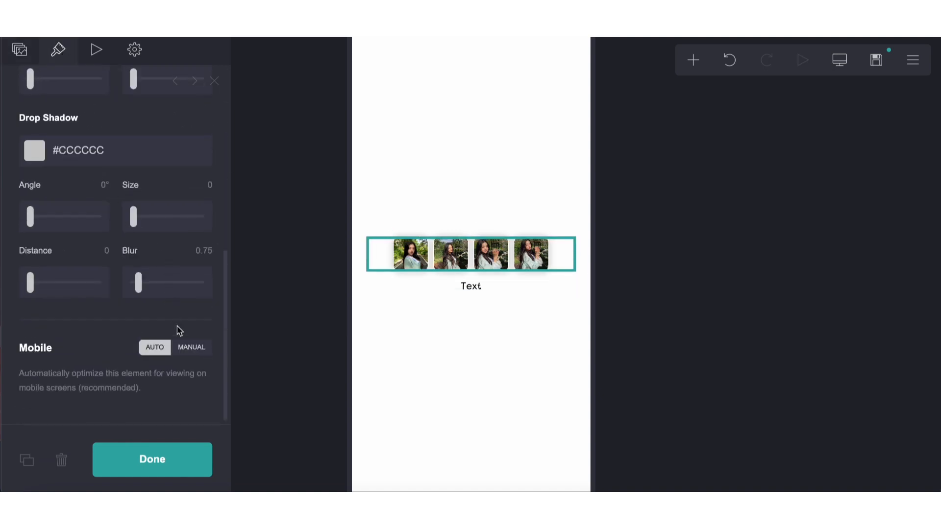
click(192, 347)
scroll(185, 346, down, 2)
click(195, 345)
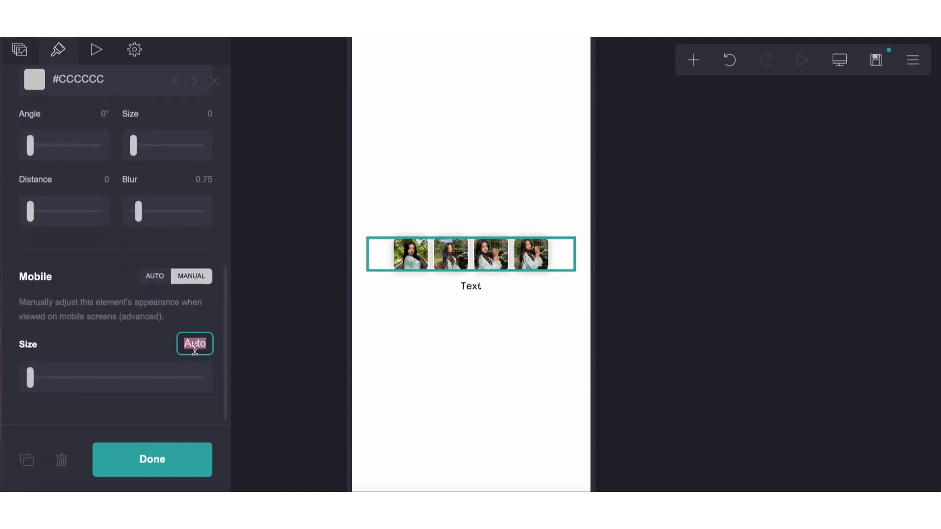
text(4.75)
key(Return)
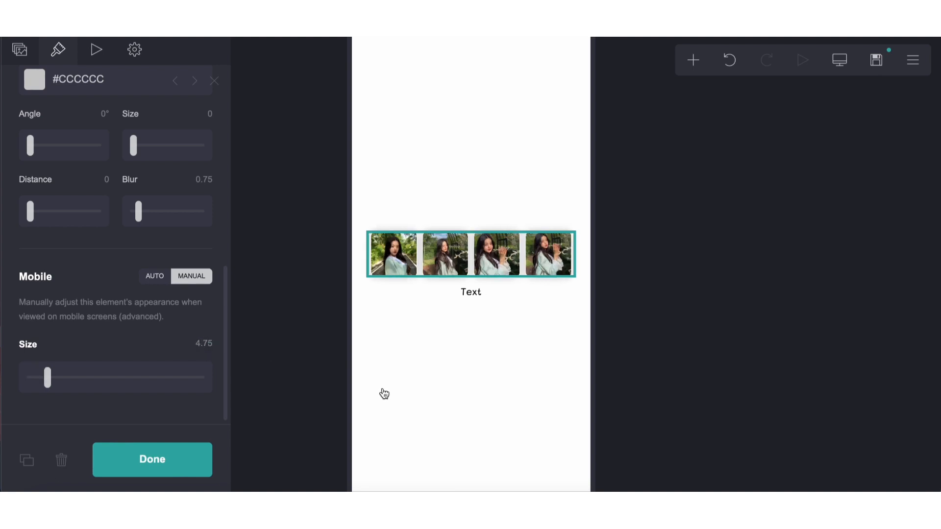
Step: Try a mobile size of 5 for the gallery images and return it to 4.75
click(205, 344)
text(5)
key(Return)
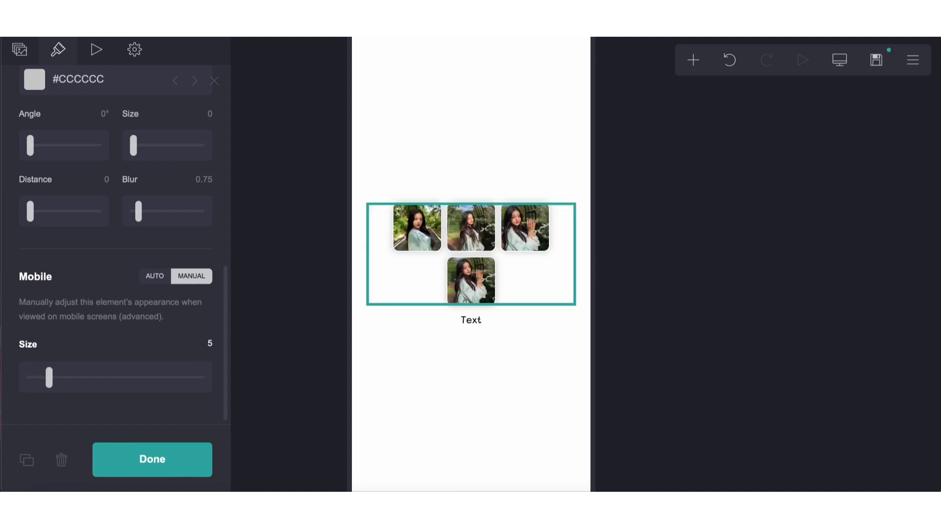
click(210, 345)
text(4.75)
key(Return)
Step: Set the gallery images' mobile size to 4.875 and return to the desktop view
click(207, 343)
text(4.875)
key(Return)
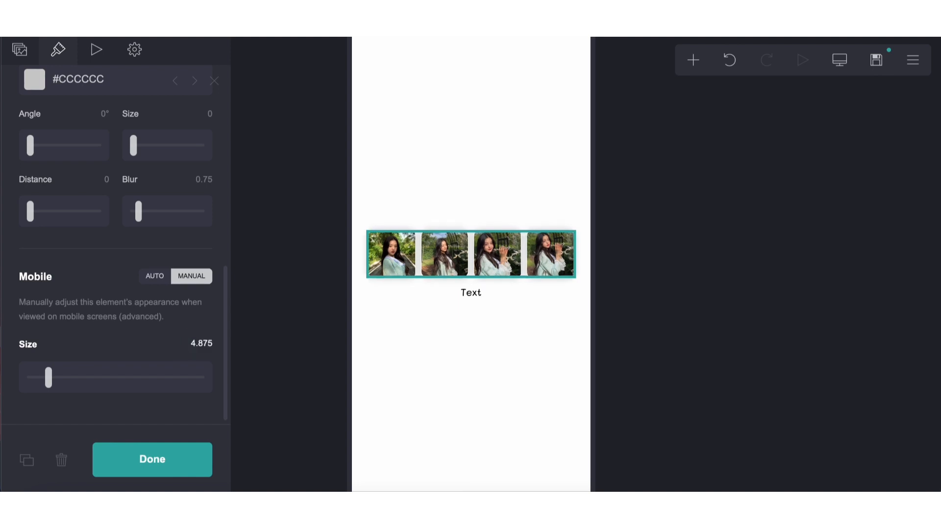
click(484, 398)
click(842, 73)
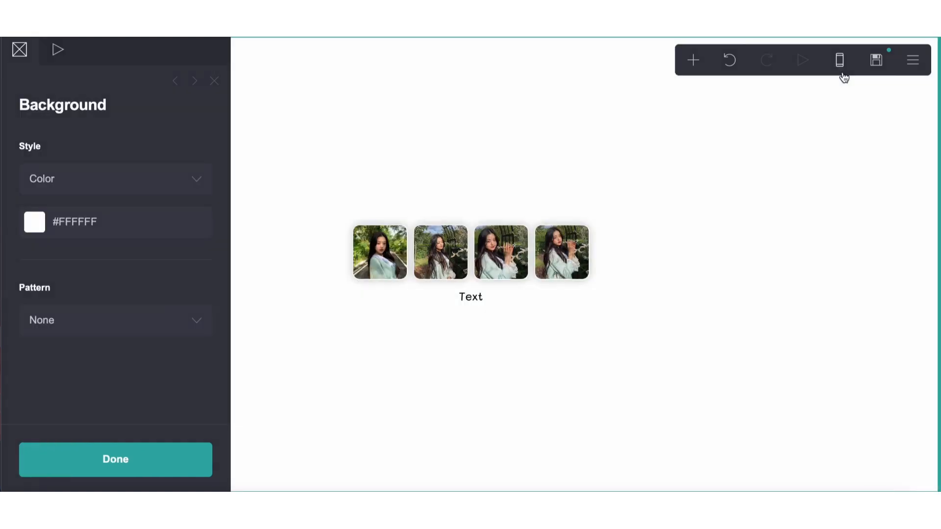
Step: Set the gallery images' desktop size to 4.9
click(500, 246)
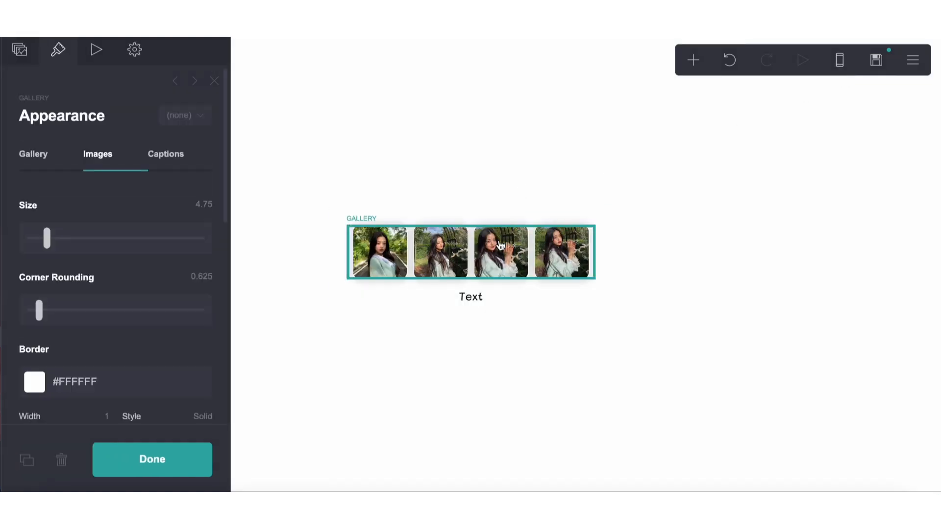
click(201, 203)
key(BackSpace)
text(4.875)
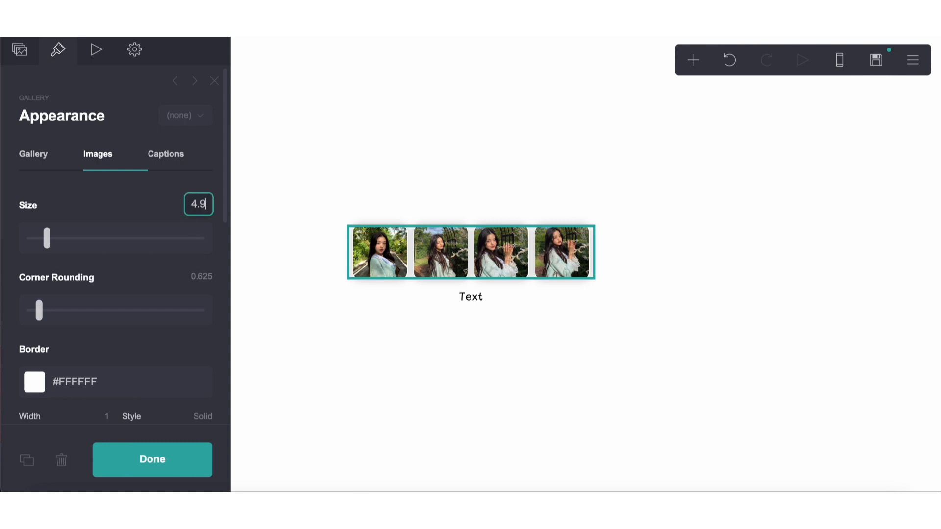
key(Return)
Step: Reduce the spacing of the page's contents to 0.25
click(392, 327)
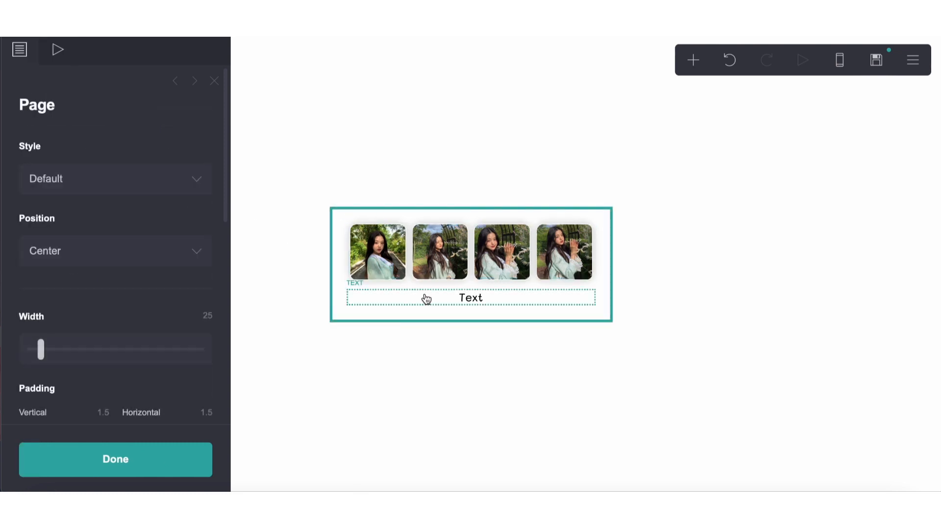
click(427, 299)
click(882, 183)
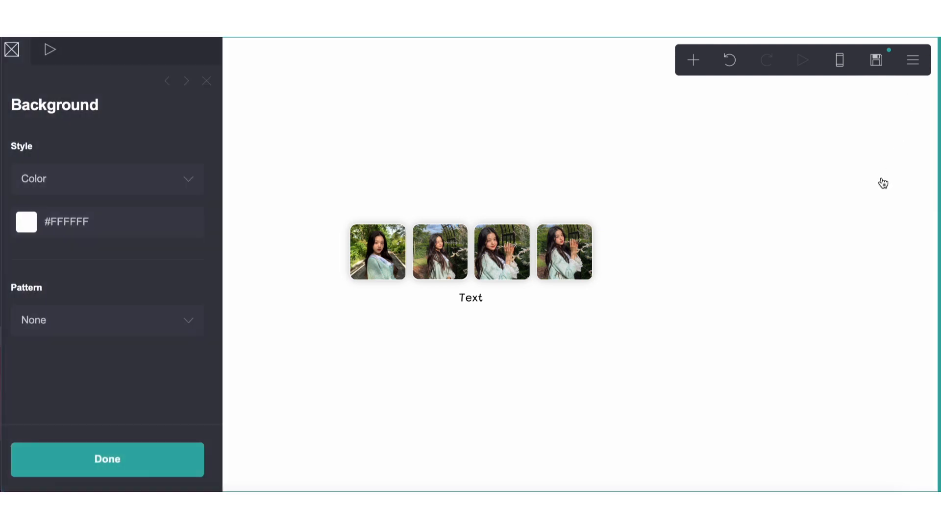
click(918, 72)
click(878, 212)
scroll(127, 304, down, 7)
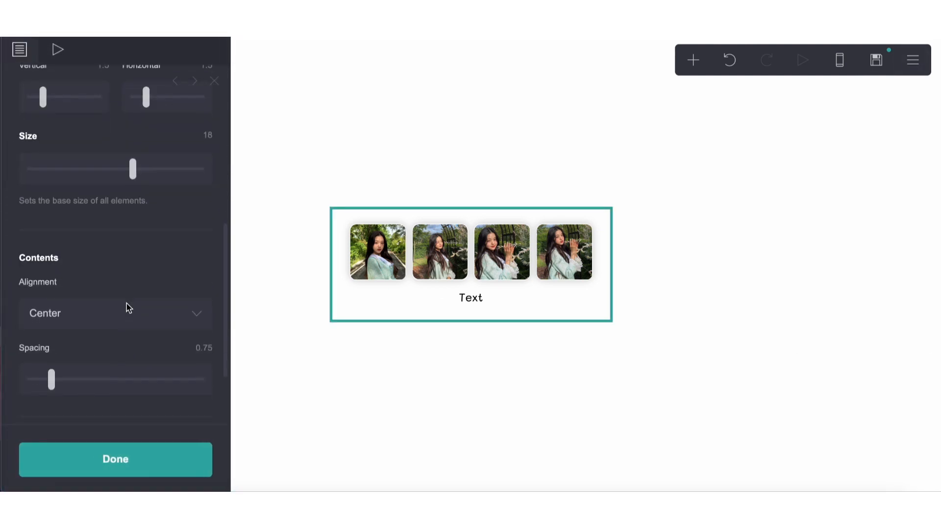
scroll(127, 308, down, 2)
drag(50, 281, 39, 288)
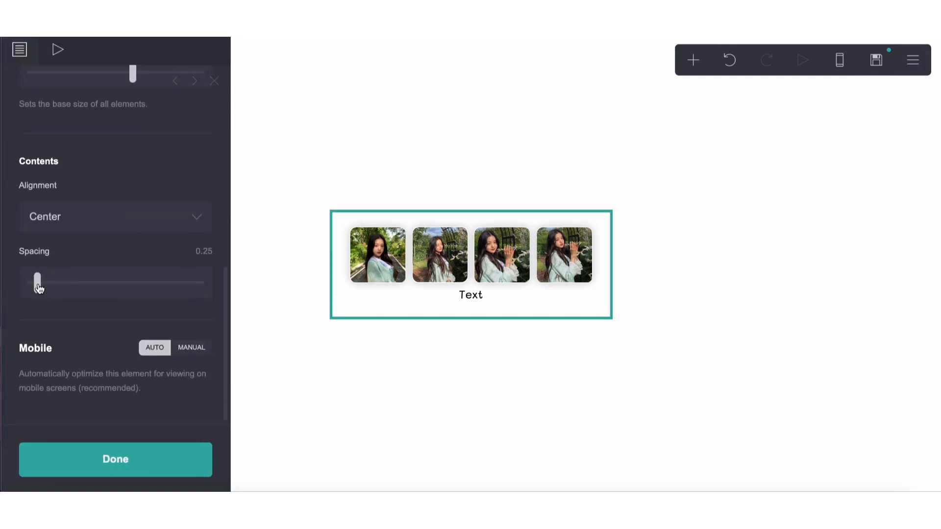
click(498, 301)
click(20, 51)
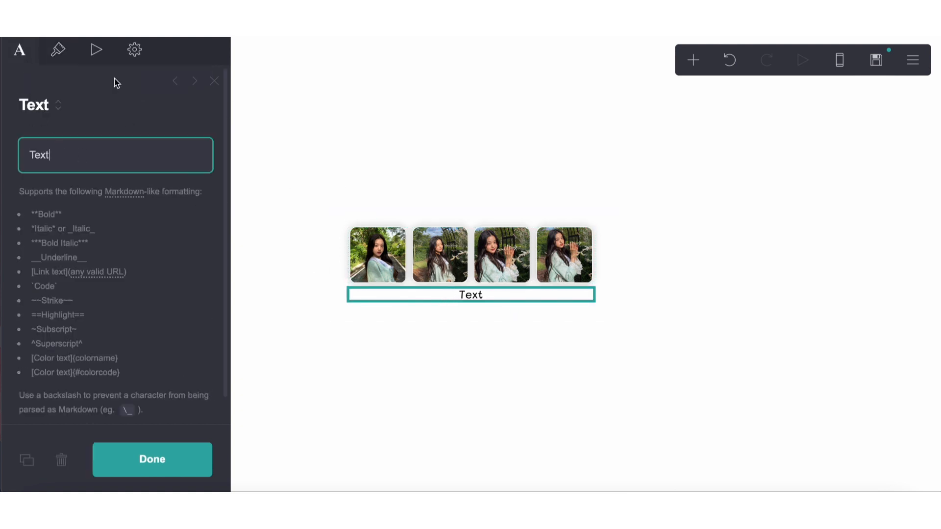
click(74, 61)
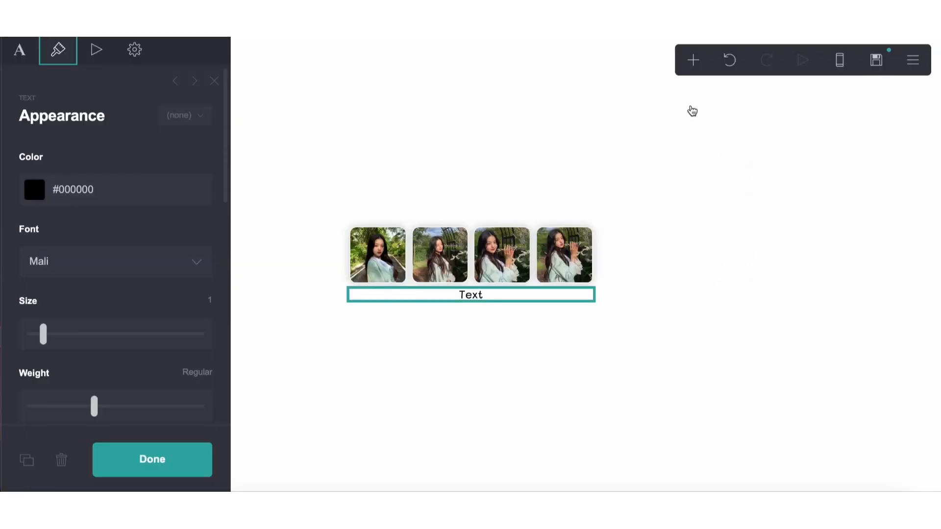
Step: Add a container below the text element and set its vertical and horizontal padding to 0
click(693, 60)
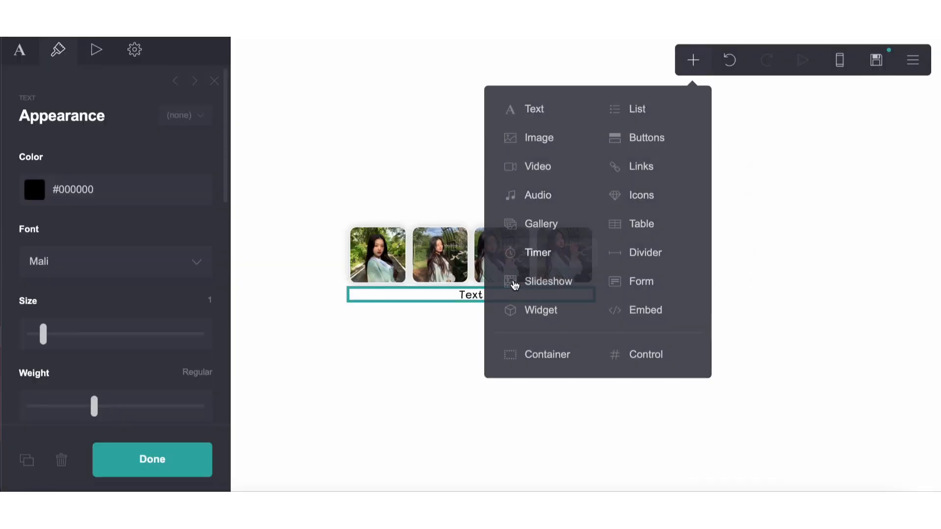
click(691, 70)
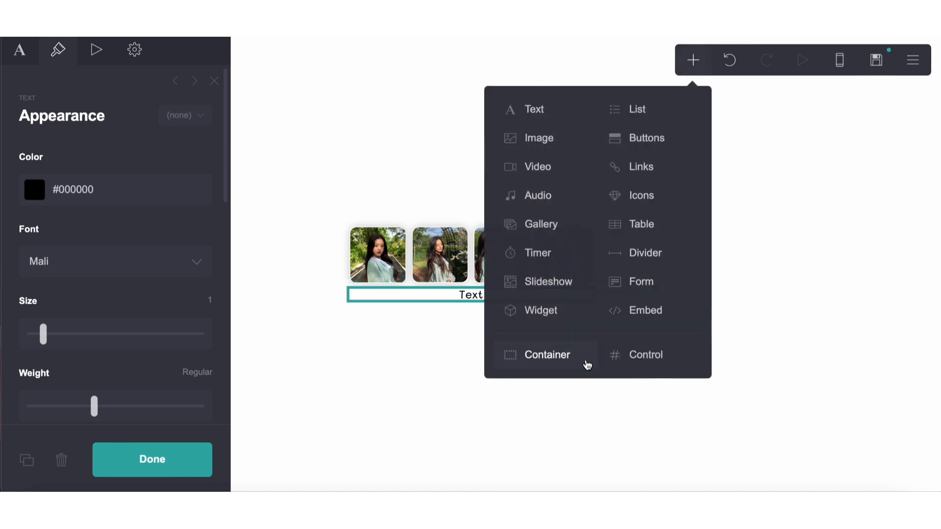
click(583, 358)
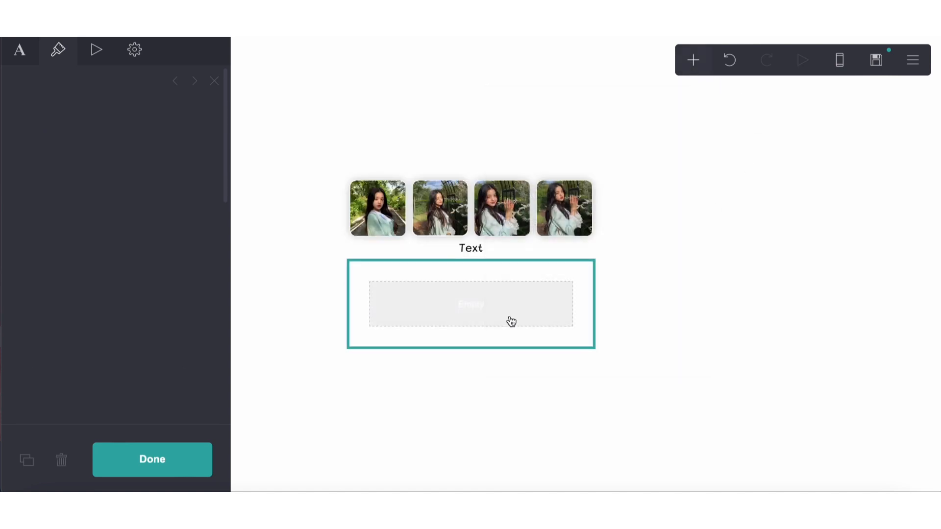
click(59, 49)
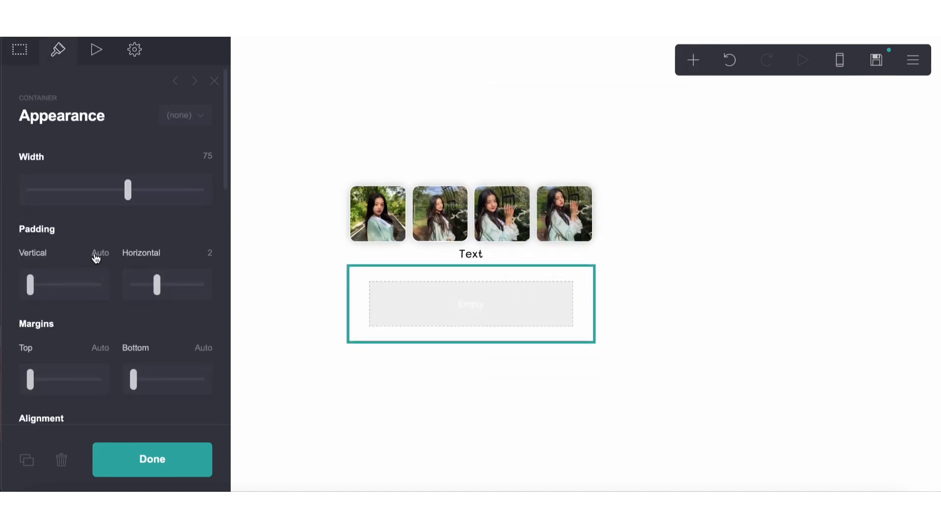
click(100, 253)
text(0)
key(Return)
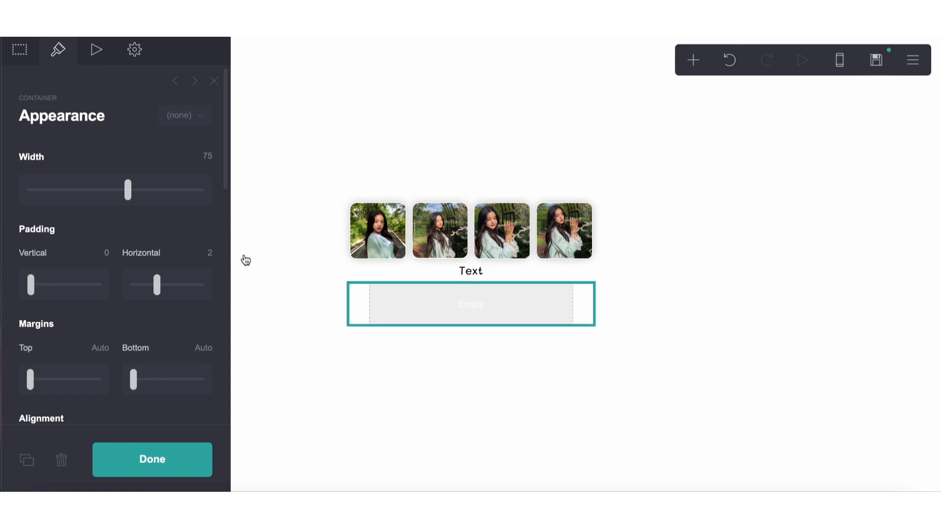
click(211, 253)
key(Return)
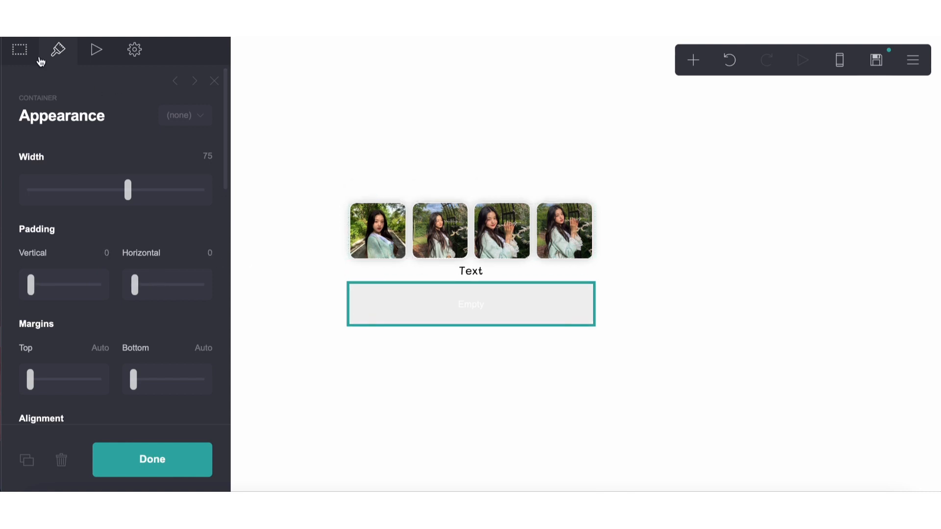
Step: Change the container's type to Columns and set its gutters to 0.375
click(19, 50)
click(69, 188)
click(69, 187)
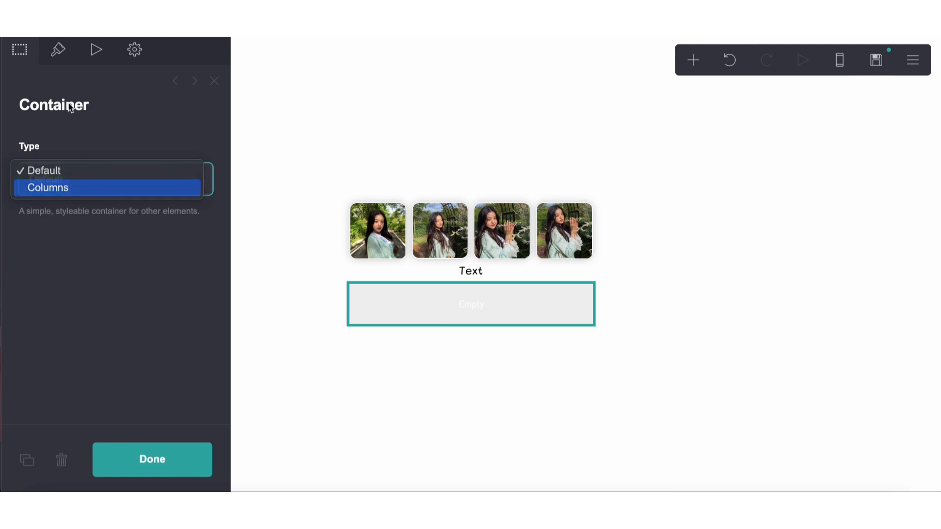
click(209, 325)
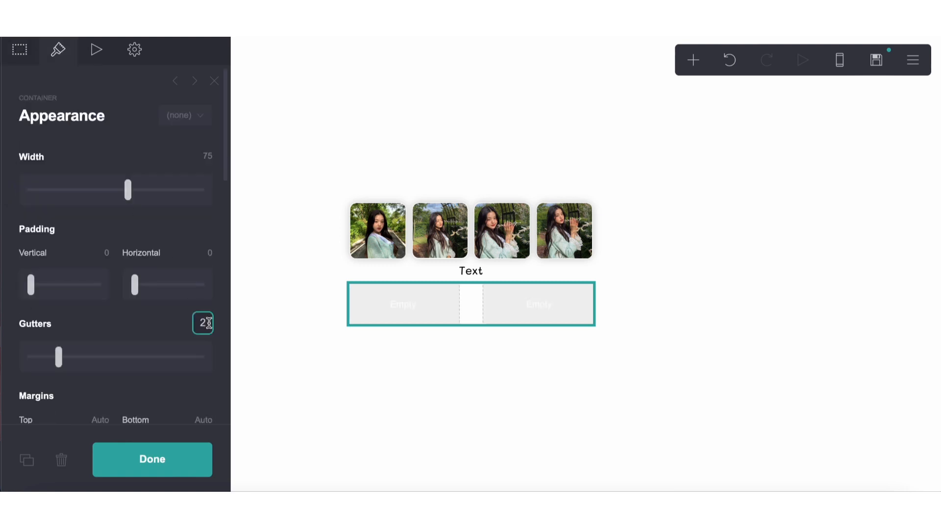
key(BackSpace)
text(0.375)
key(Return)
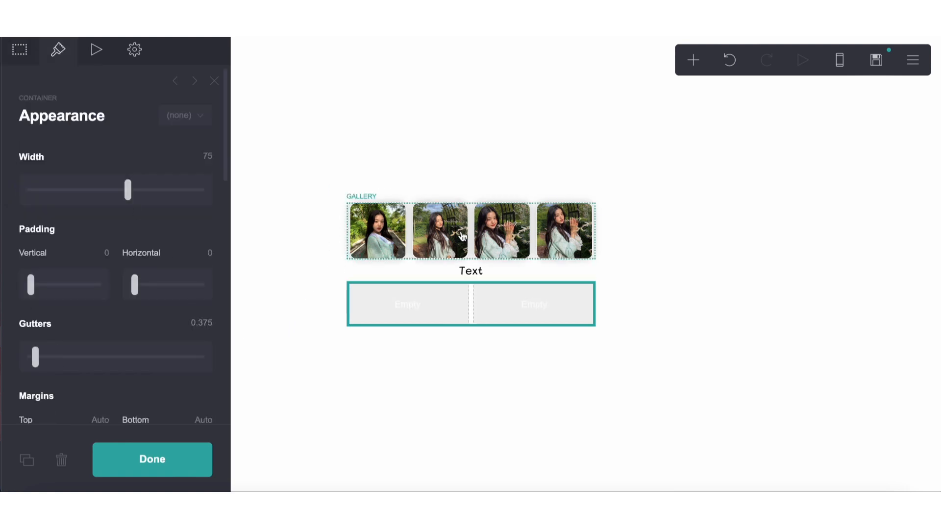
Step: Move the text element into the container's first column and set its size to 0.875
drag(458, 259, 407, 289)
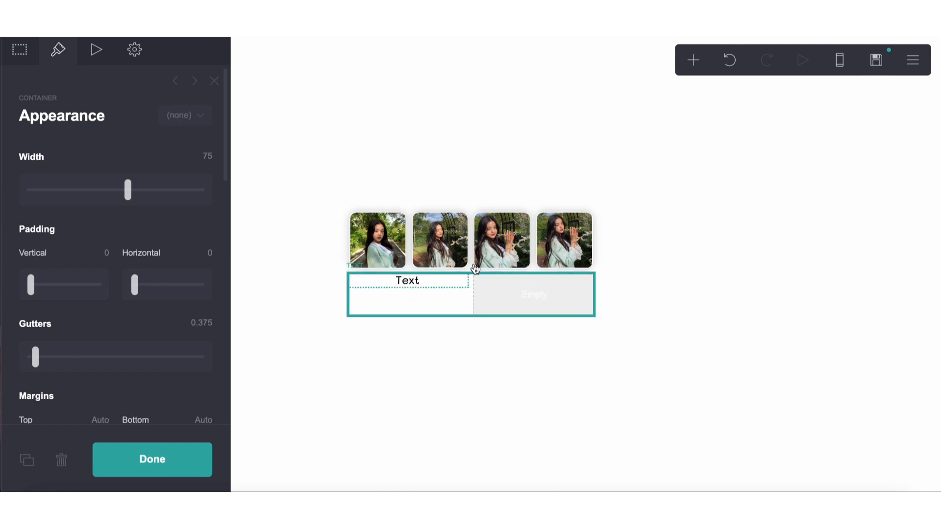
click(912, 60)
click(859, 211)
scroll(162, 320, down, 5)
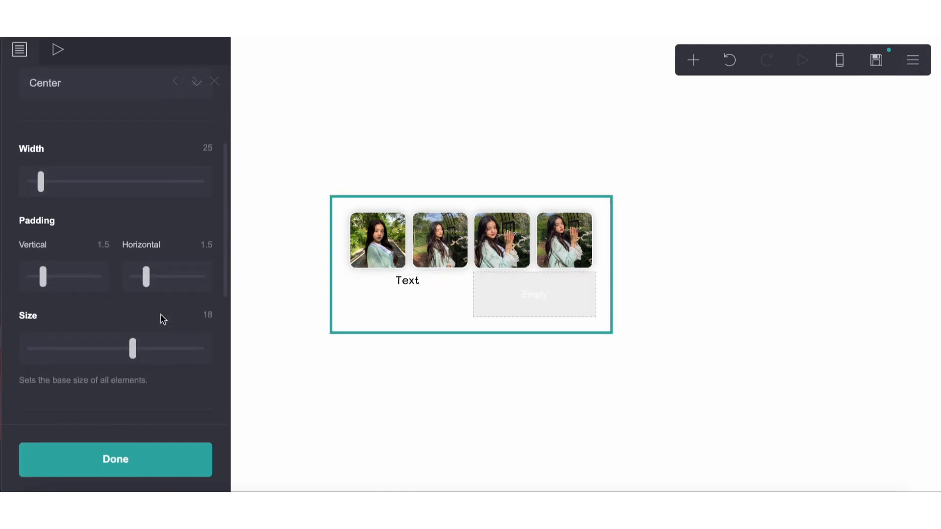
scroll(162, 320, down, 5)
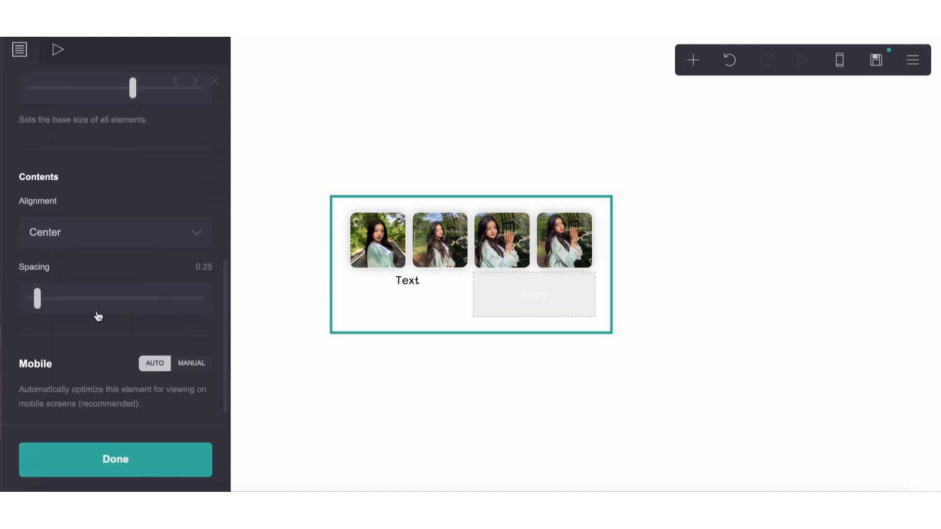
click(399, 287)
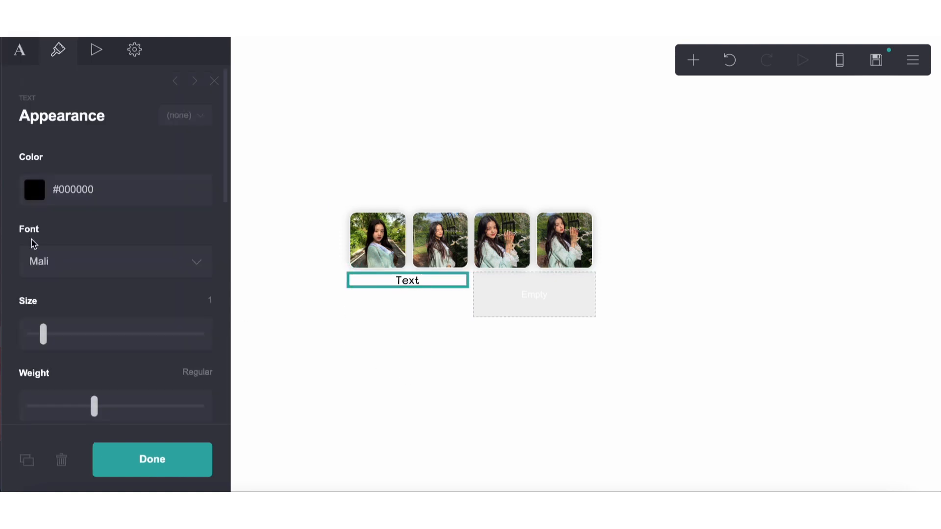
scroll(47, 282, down, 1)
drag(41, 289, 43, 289)
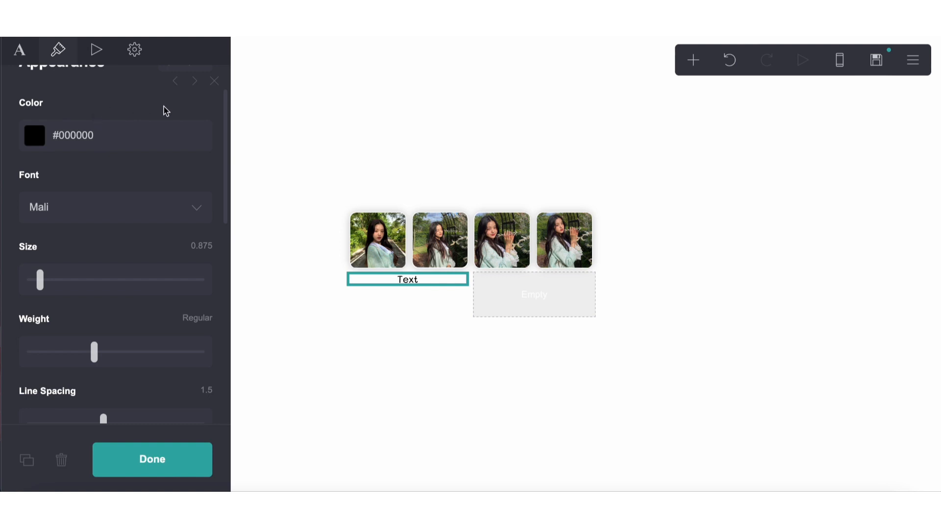
Step: Pick the pale green #C4DBBF as the page background, copy its colour code and restore the background to #FFFFFF
click(316, 134)
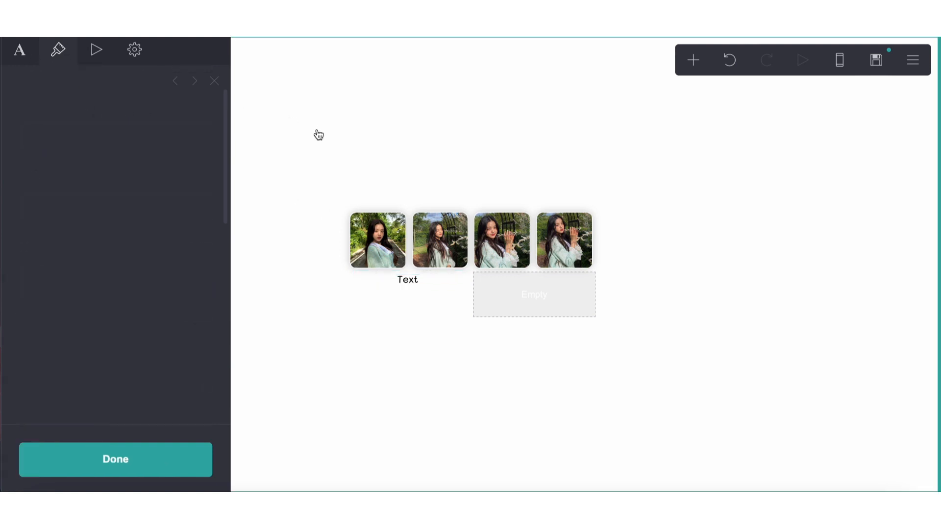
click(81, 224)
drag(32, 275, 35, 297)
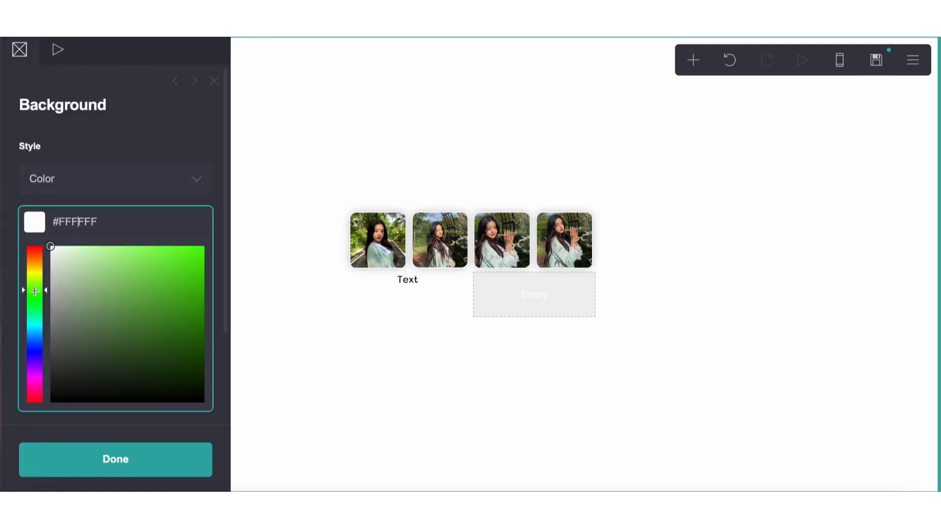
drag(72, 268, 70, 268)
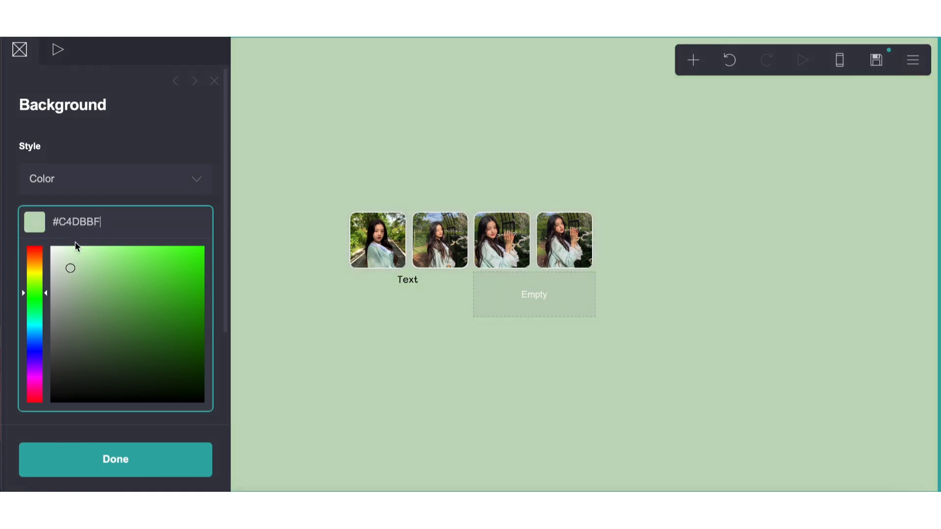
double_click(77, 223)
key(super+c)
text(FFFFFF)
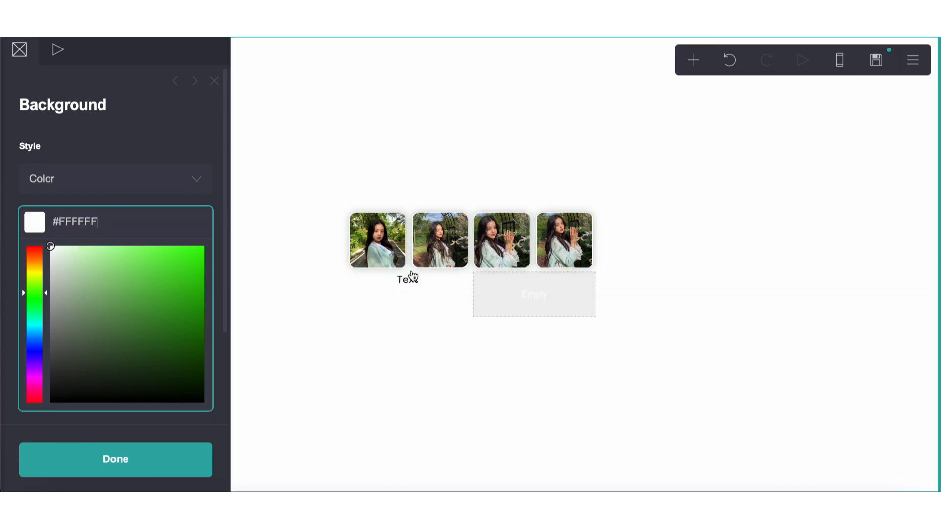
Step: Replace the first column's text with an opening highlight mark and green-coloured dots, "==[...]{#C4DBBF}"
click(444, 284)
click(23, 55)
click(97, 161)
drag(97, 161, 16, 157)
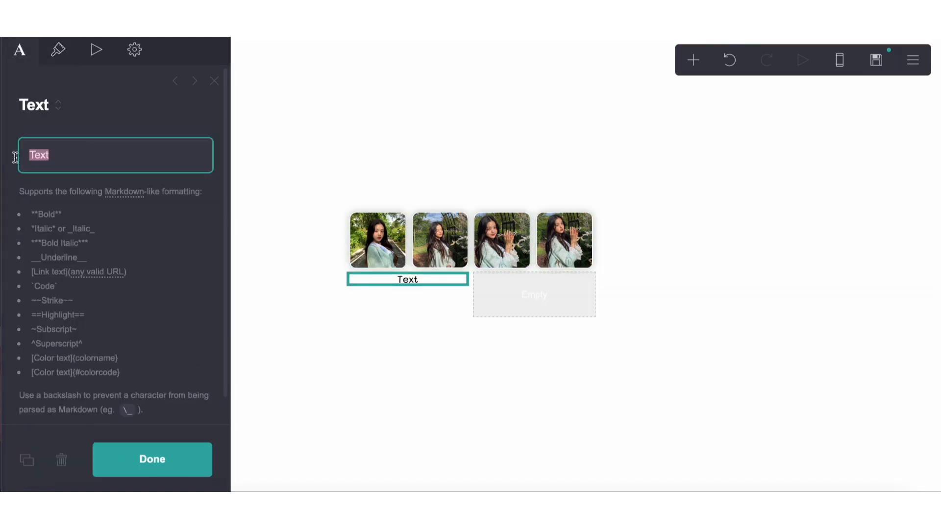
text(==[...]{C4DBBF})
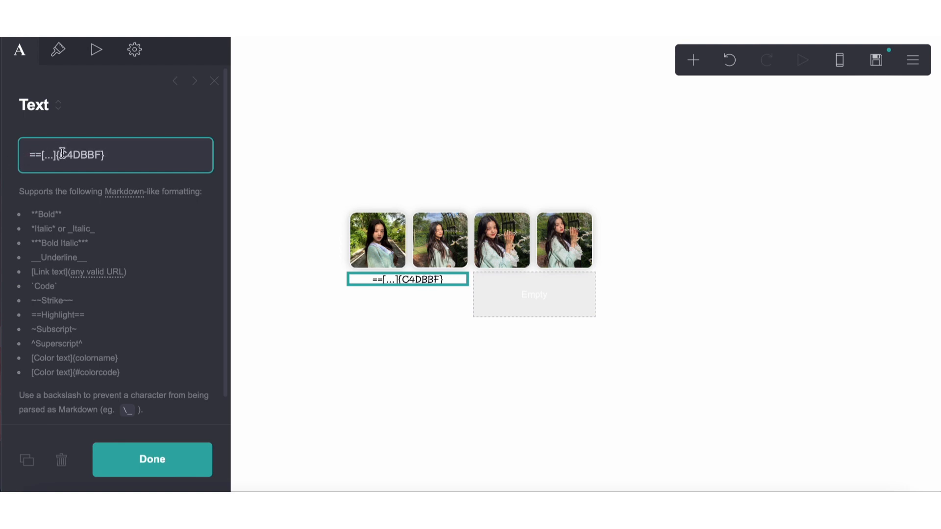
click(62, 154)
text(#C4DBBF})
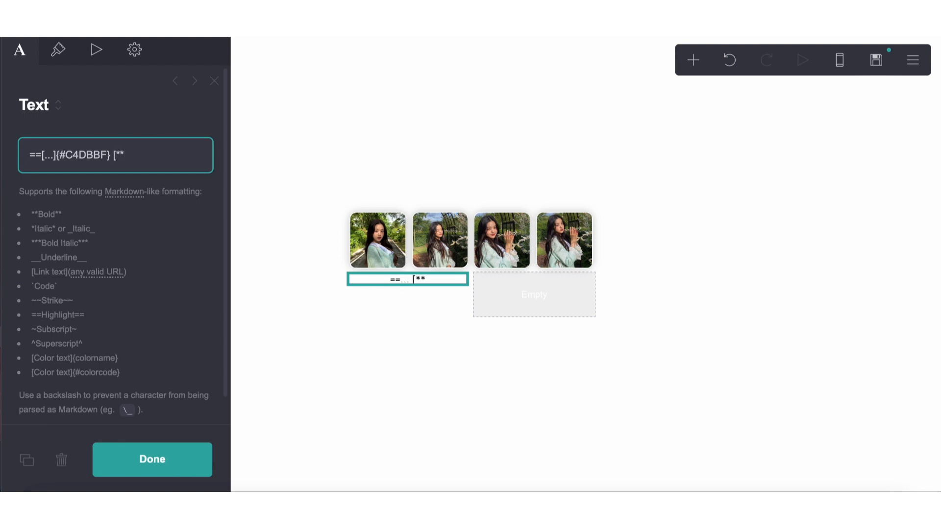
Step: Append the word "carrdism" in bold and coloured #ffffff to the text, as "[**carrdism**]{#ffffff}"
text( [**carrdism**]{#wh)
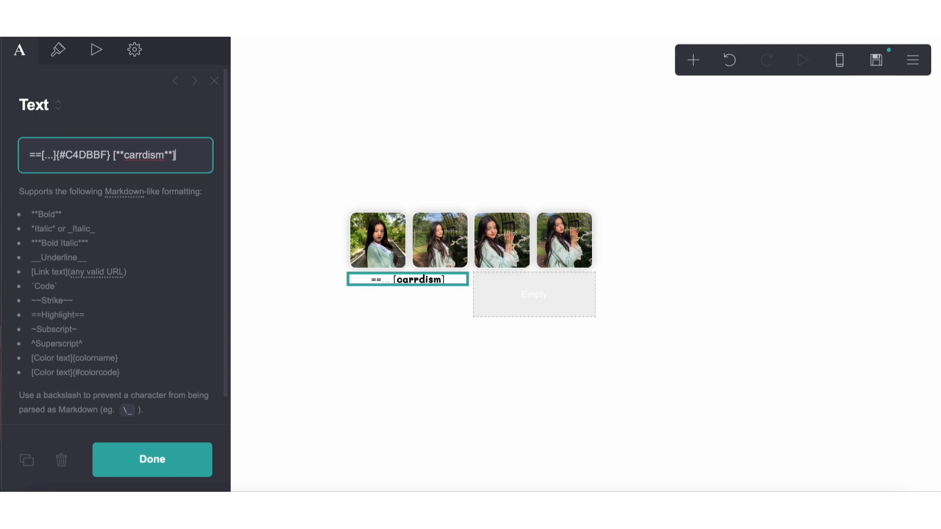
key(BackSpace)
key(BackSpace)
key(BackSpace)
key(BackSpace)
key(BackSpace)
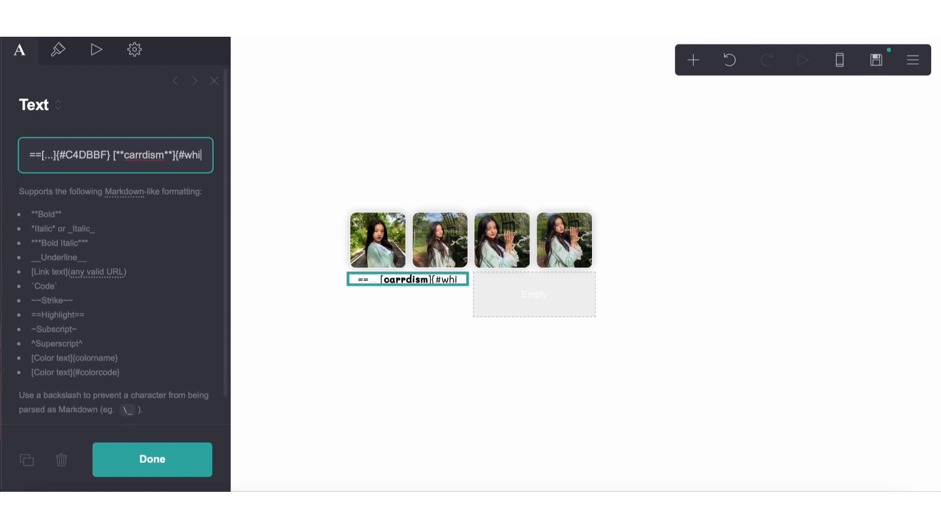
text(ffffff})
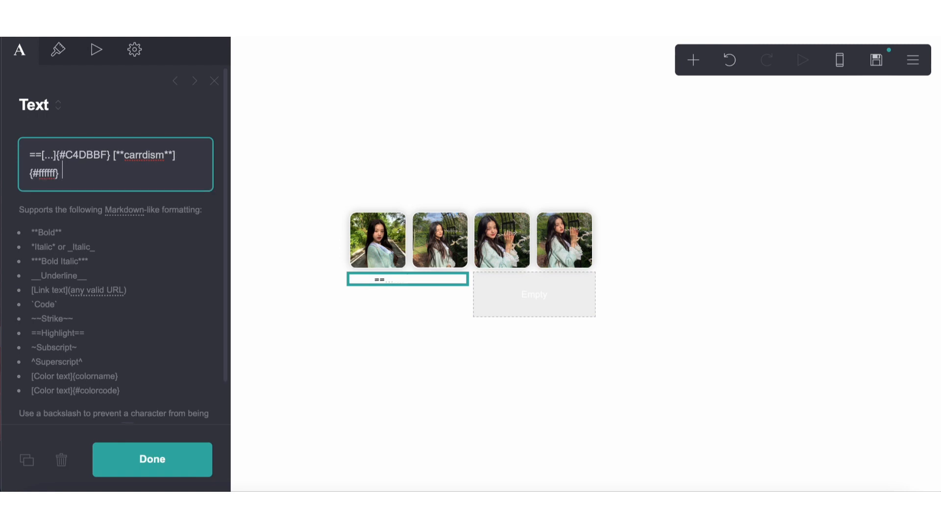
Step: Append matching green dots and the closing highlight mark to the text, as "[...]{#C4DBBF}=="
text( [...]{#)
key(super+v)
text(}=)
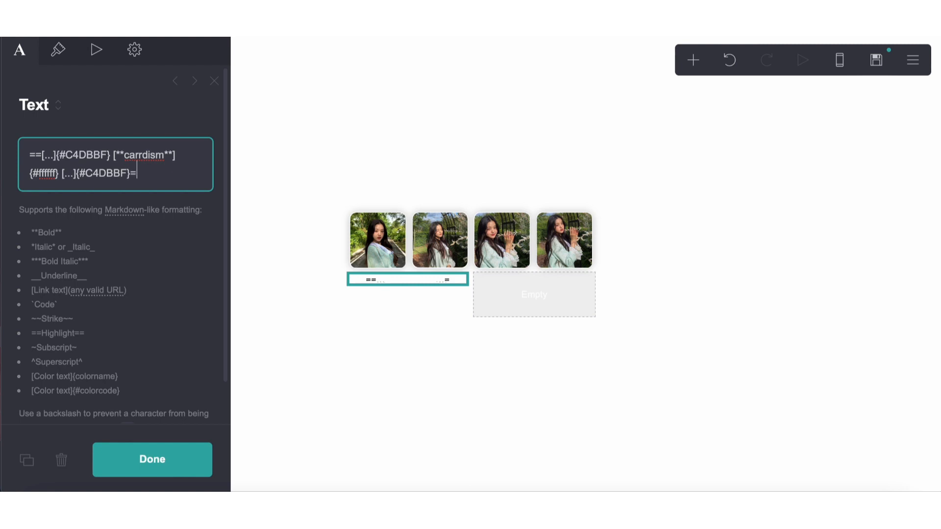
text(=)
Step: Set the background colour of the text's highlight to #C4DBBF
click(58, 51)
click(75, 254)
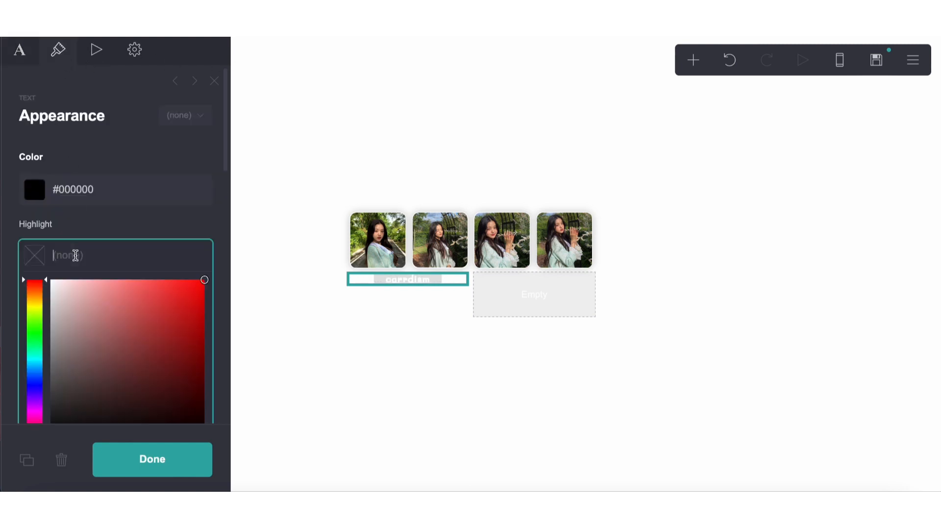
click(119, 221)
click(167, 253)
text(#)
key(super+v)
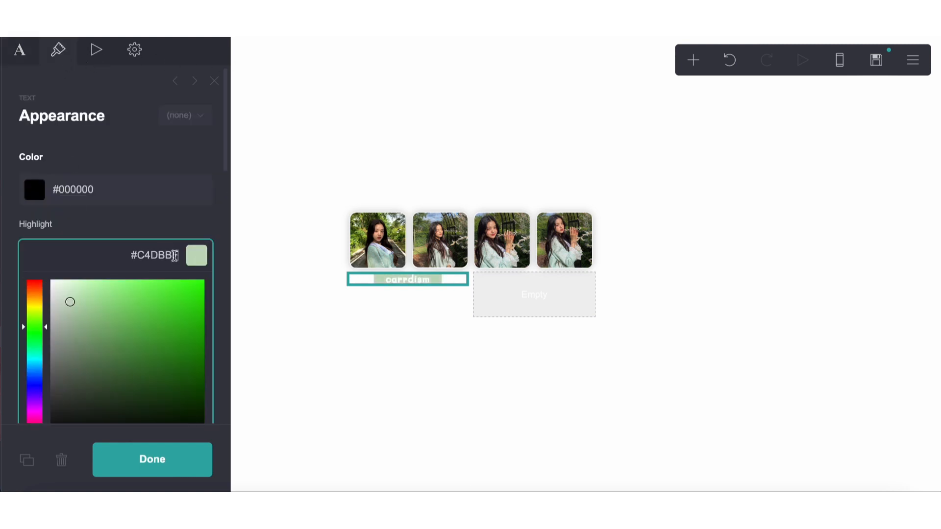
click(332, 337)
click(405, 279)
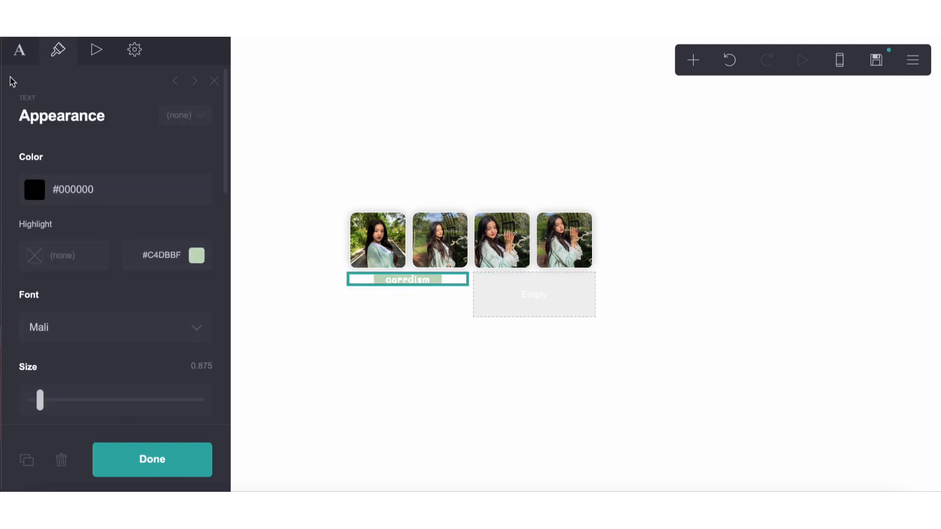
Step: Remove the bold formatting from the word "carrdism" in the highlighted text
click(20, 51)
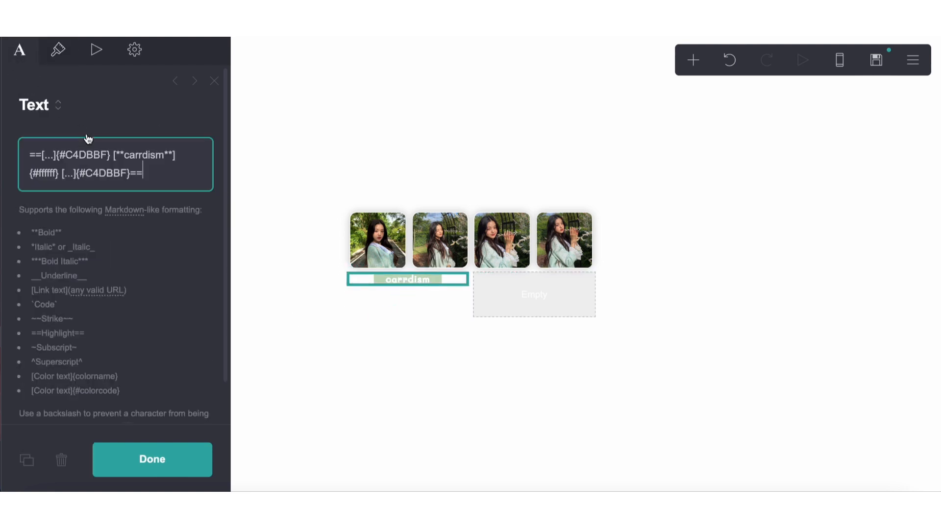
click(125, 155)
key(BackSpace)
key(BackSpace)
click(164, 155)
key(BackSpace)
key(BackSpace)
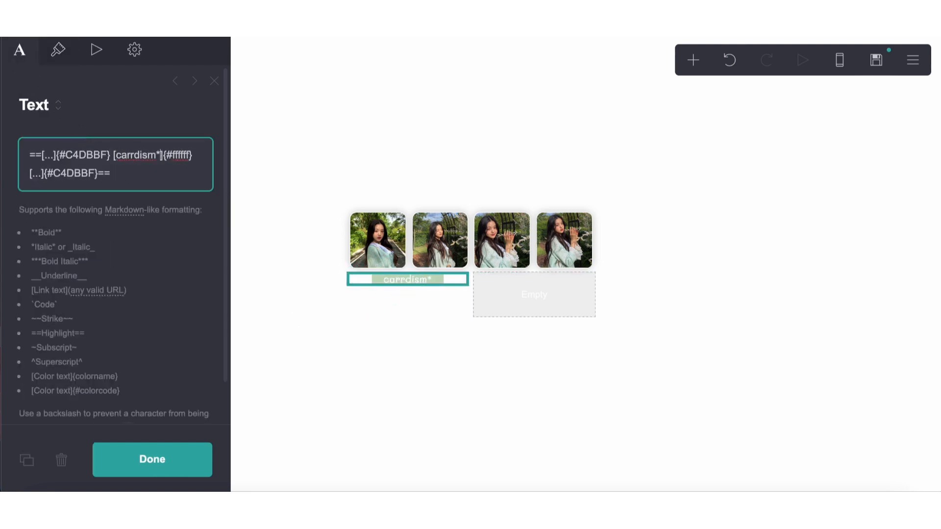
click(347, 357)
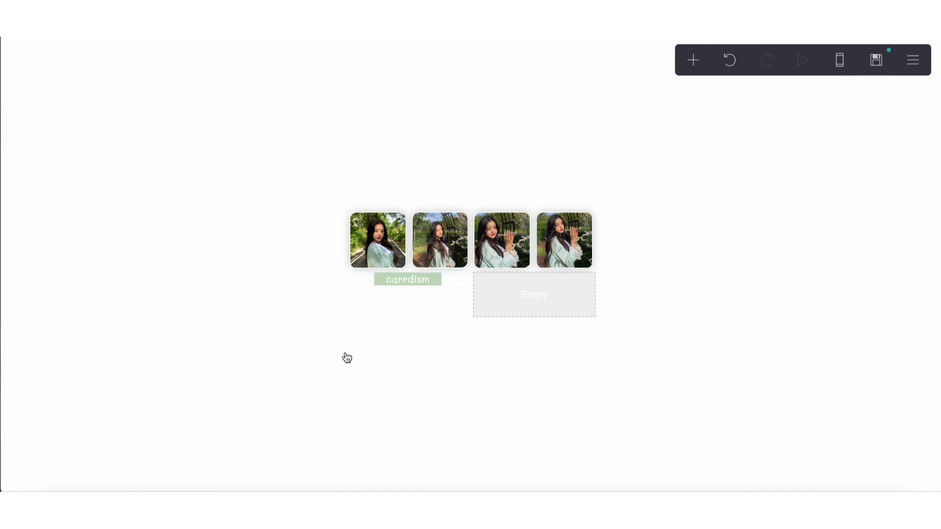
Step: Duplicate the "carrdism" text and move the copy into the container's empty second column
click(386, 417)
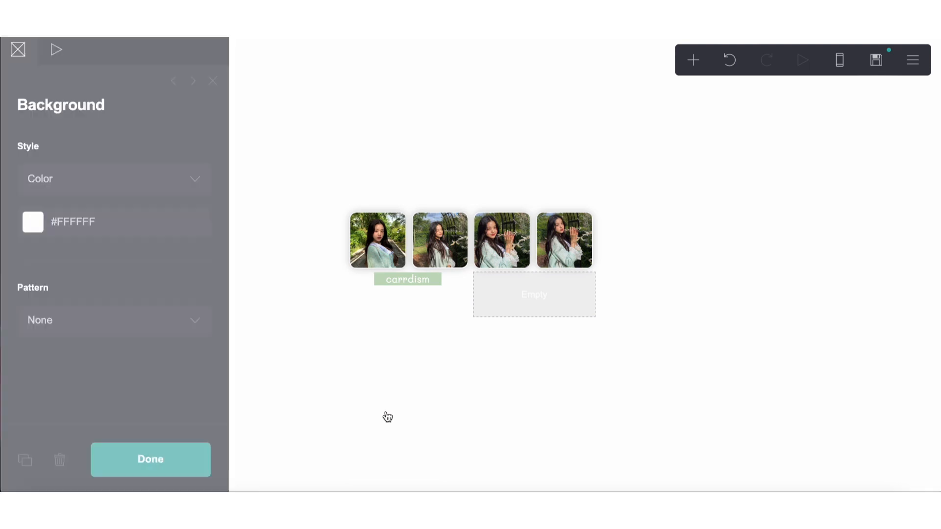
click(395, 283)
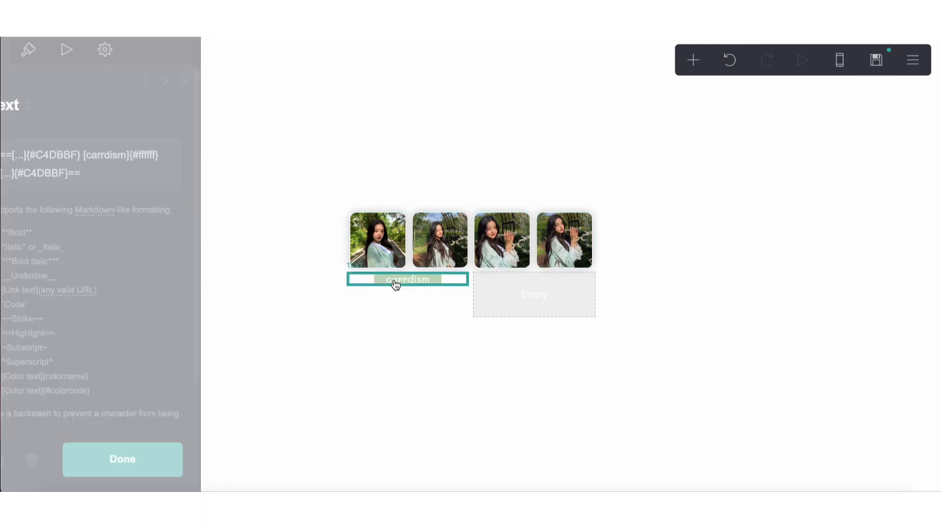
click(15, 461)
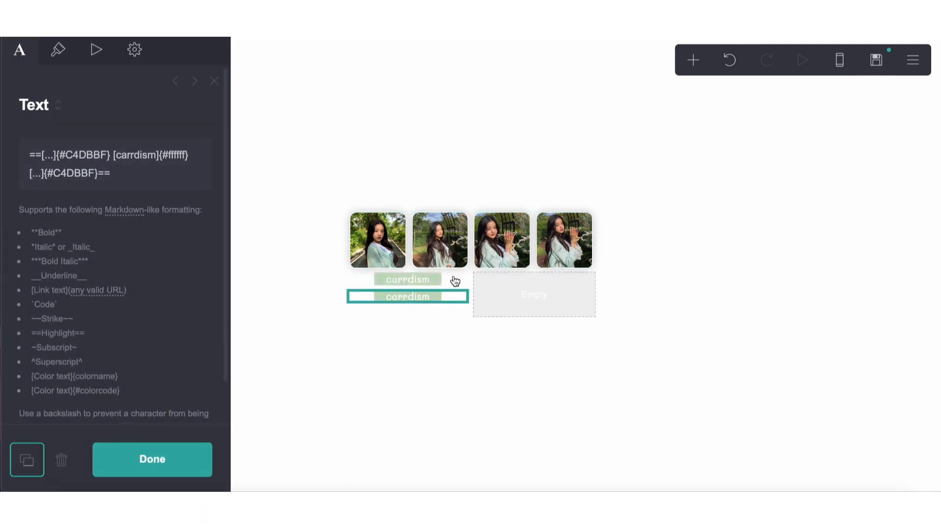
drag(429, 300, 509, 288)
Step: Replace the copied text with "hey i'm", the two alternative names in bold joined by "or", and "! i'm 16 desi"
key(ctrl+a)
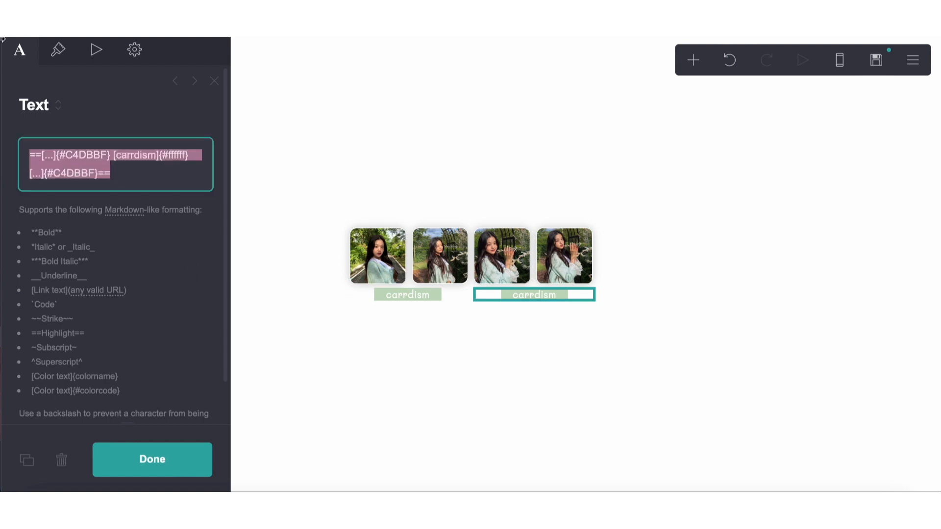
text(hey i'm **rit)
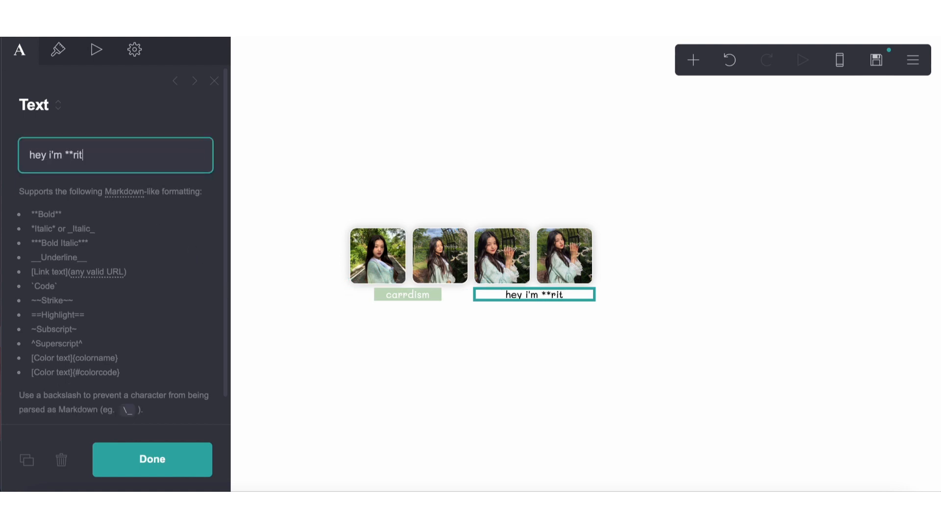
text(i** or **rue)
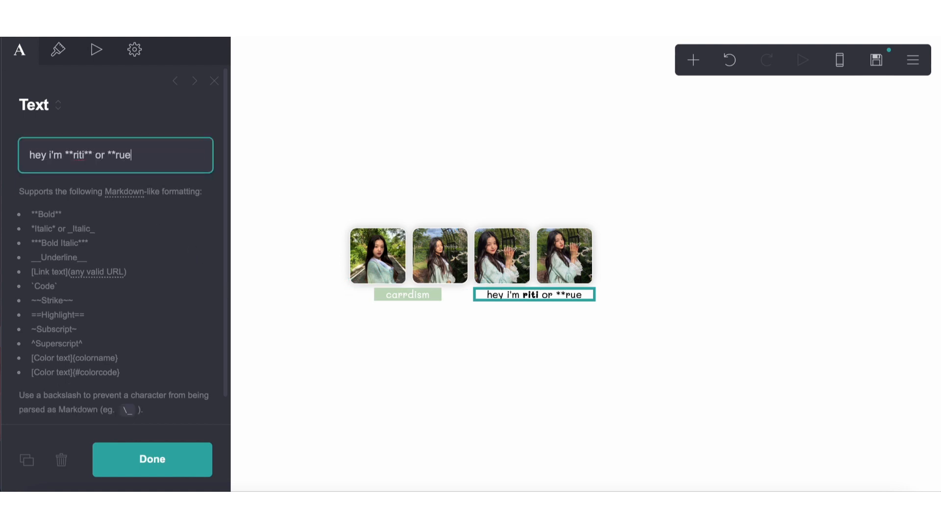
text(**! i'm 16)
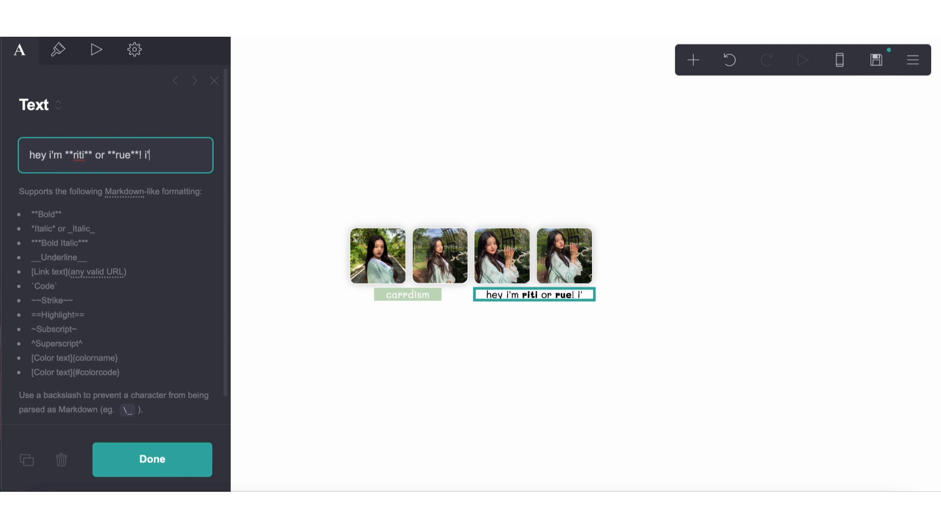
text( desi)
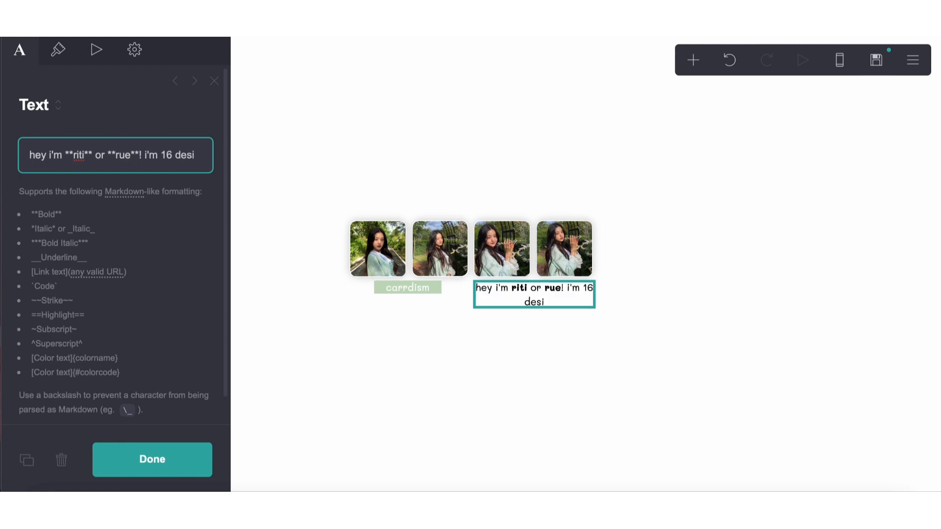
Step: Set the line spacing of the second column's introduction text to 1.25
click(58, 50)
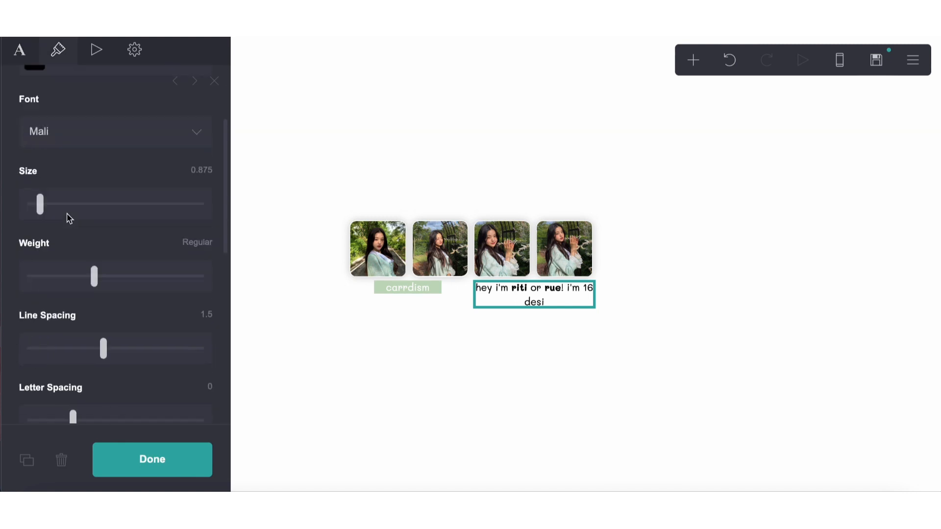
scroll(68, 218, down, 4)
click(89, 155)
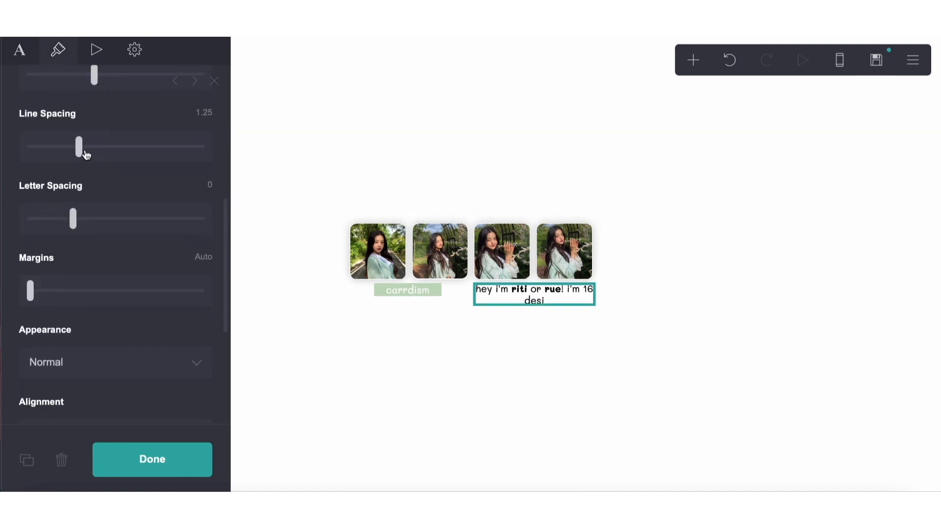
Step: Extend the second column's introduction after "desi" with "lesbian & my gender is unlabeled. i use they them prns!"
click(20, 52)
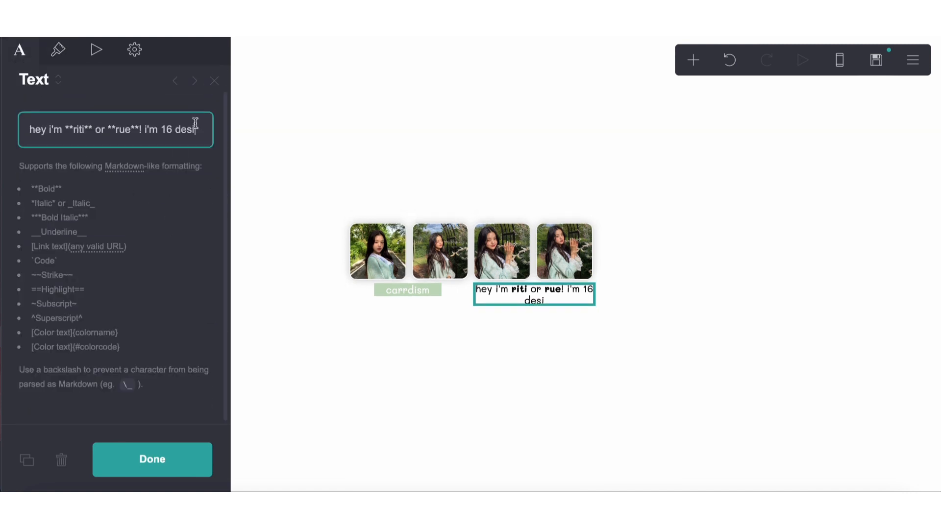
text(lesbian )
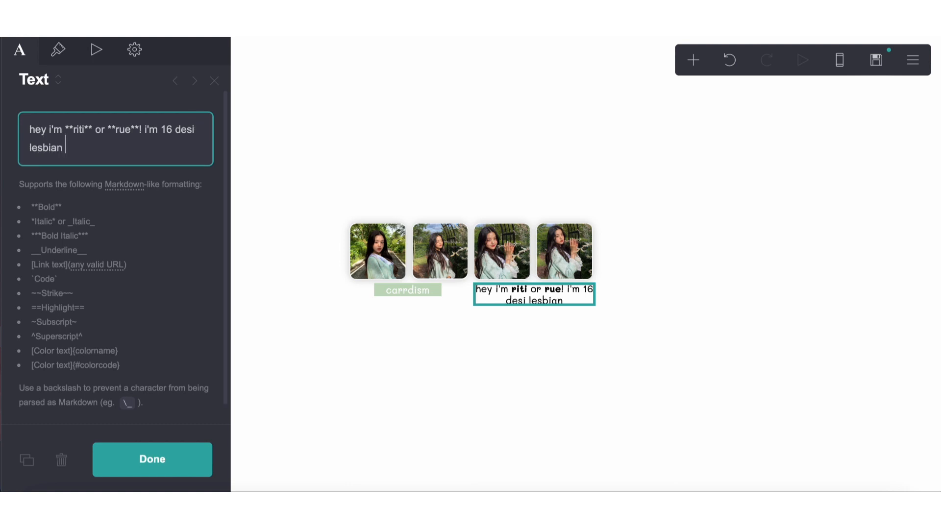
text(& my gender)
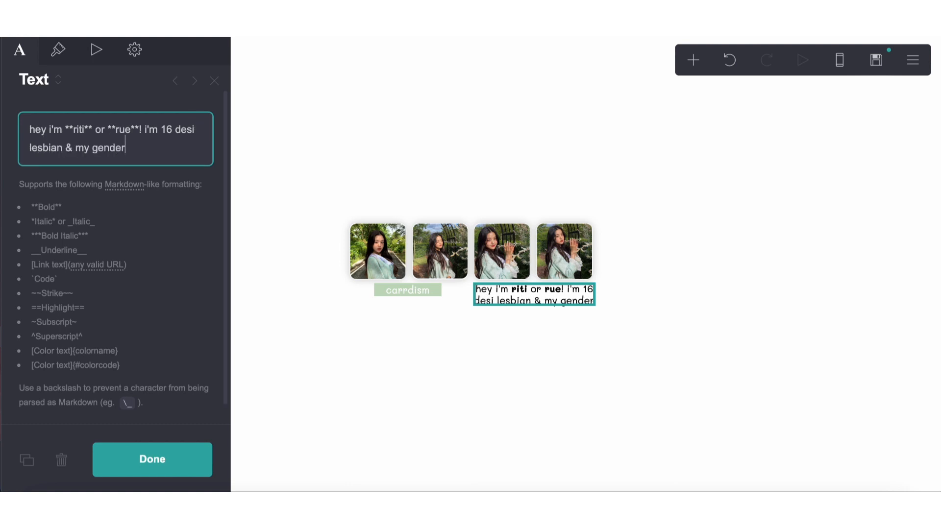
text( is unlabel)
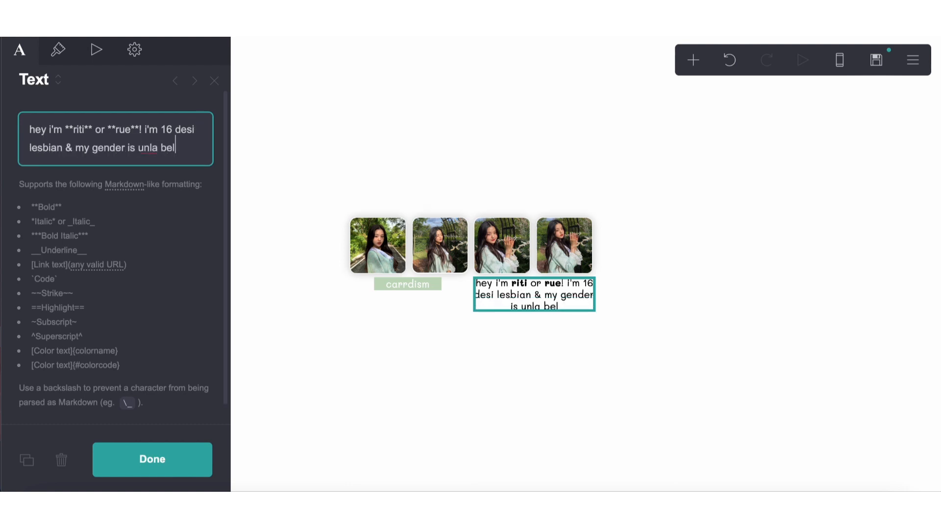
key(BackSpace)
key(BackSpace)
key(BackSpace)
text(n)
key(BackSpace)
text(beled. i u)
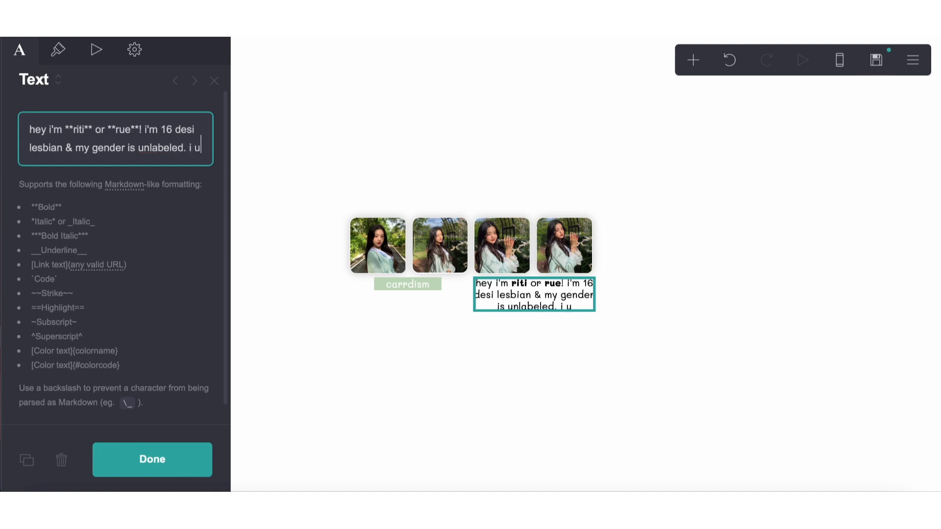
text(se they them prns!)
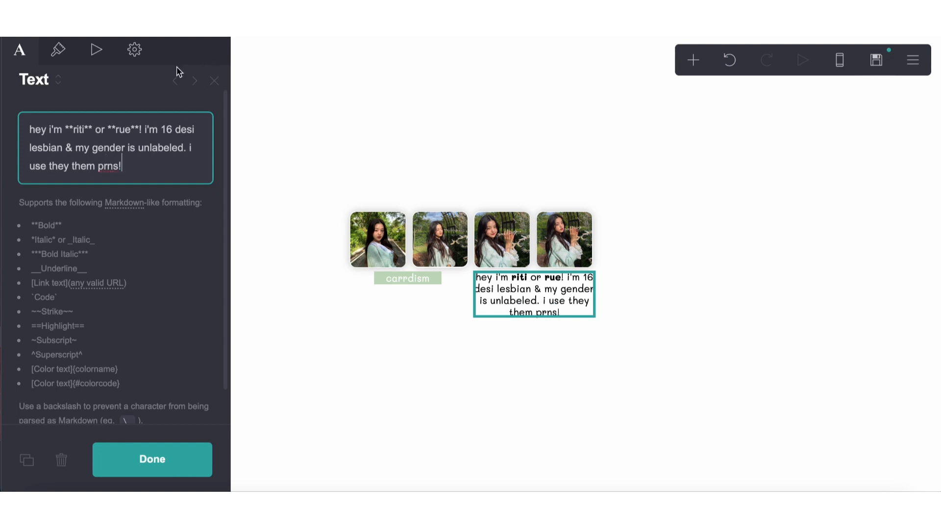
Step: Set the introduction text's size to 0.75
click(68, 77)
click(64, 56)
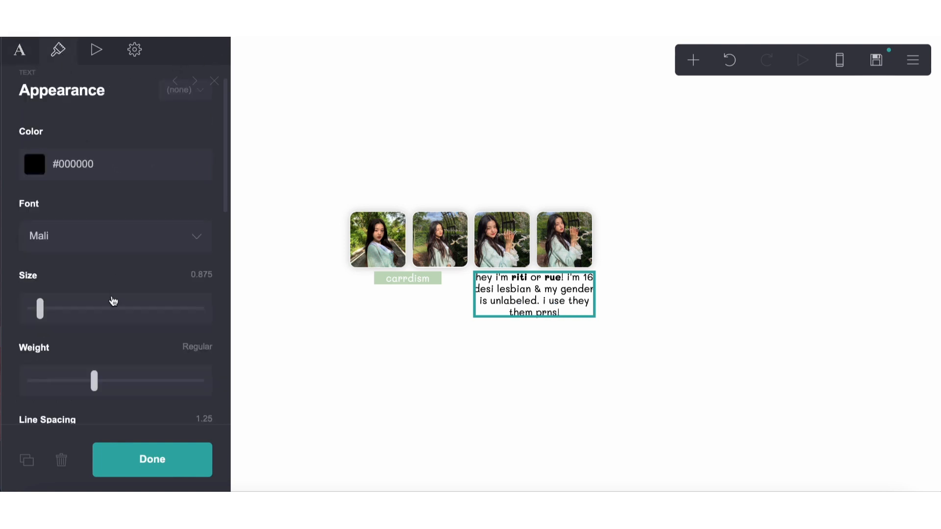
scroll(68, 271, down, 2)
drag(36, 233, 37, 236)
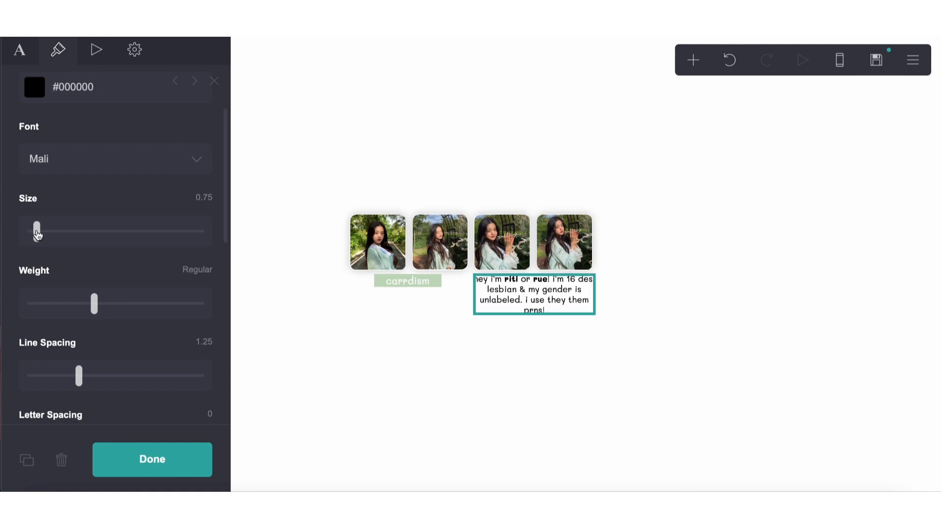
scroll(101, 237, down, 3)
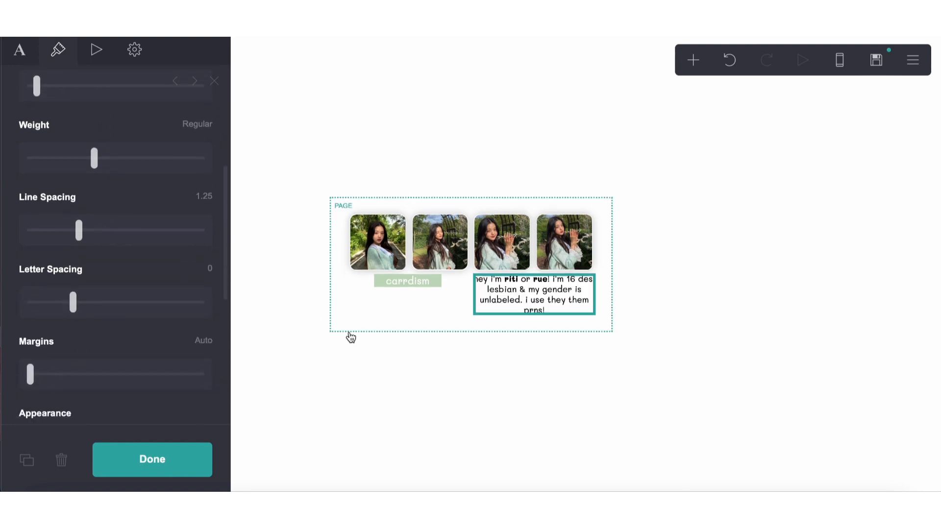
Step: Try widths of 40%, 60% and 65% for the container's right column
click(446, 296)
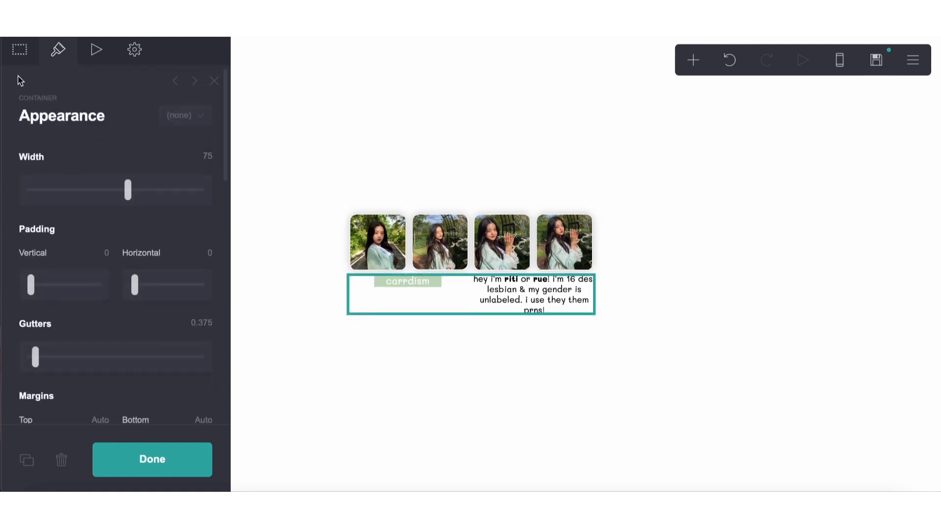
click(68, 390)
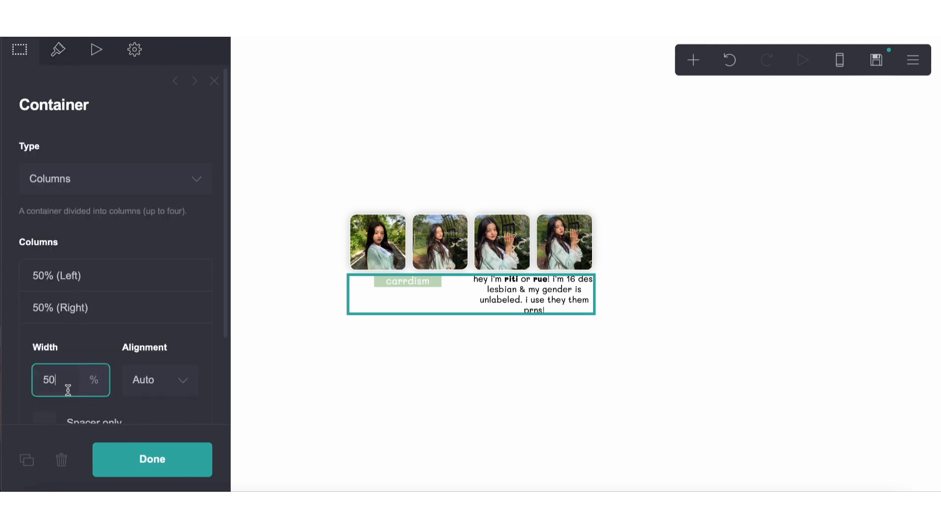
text(40)
key(Return)
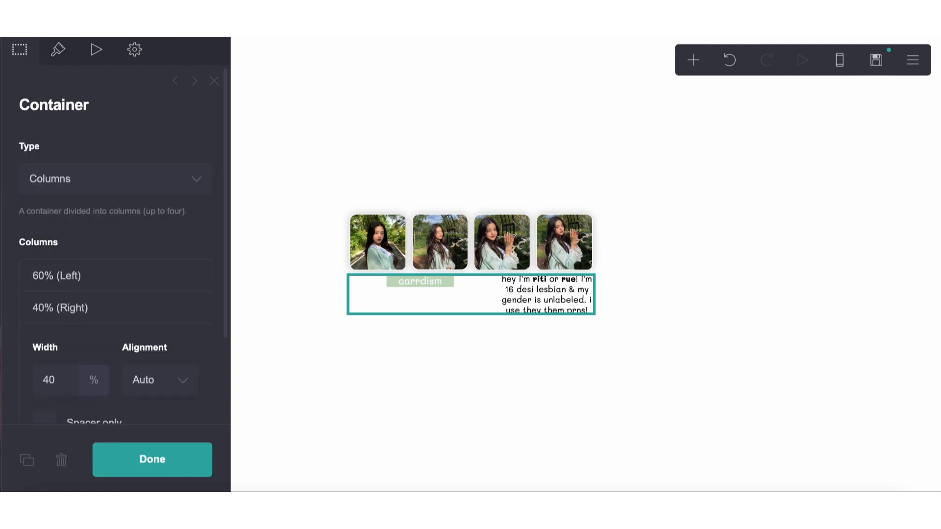
click(58, 376)
text(60)
key(Return)
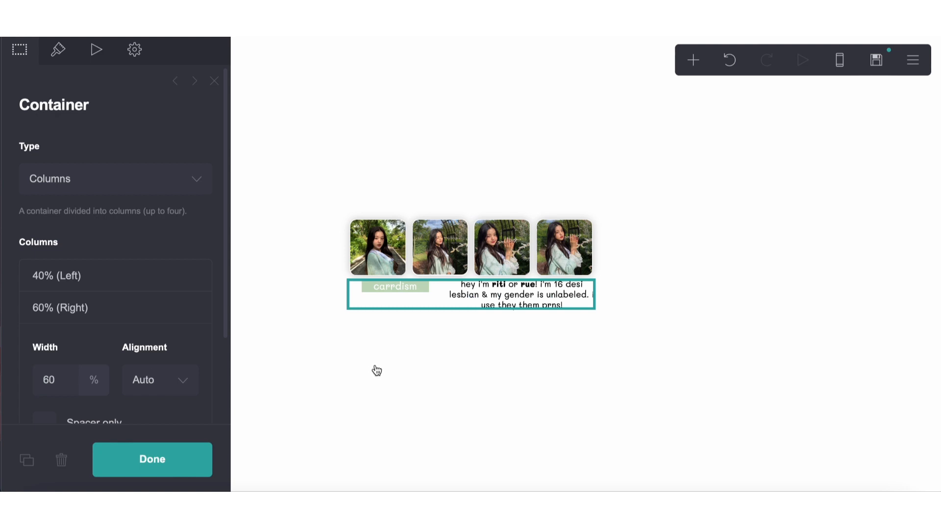
click(61, 380)
text(5)
key(Return)
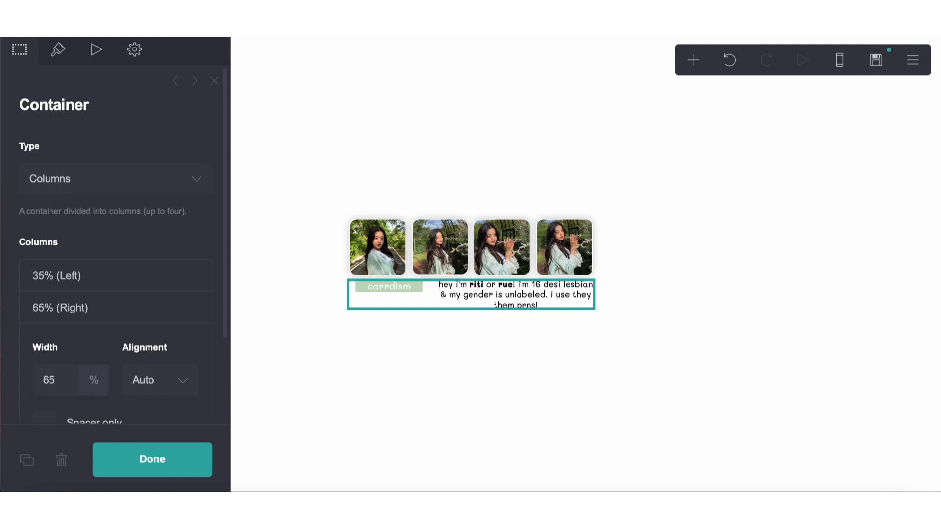
Step: Set the container's right column width to 55%
click(67, 383)
text(55)
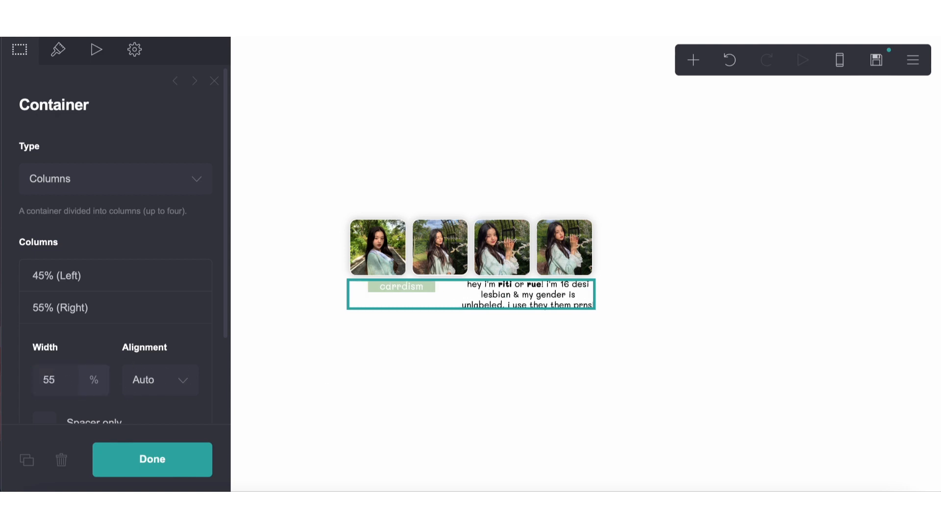
click(361, 378)
Step: Add a single horizontal divider above the "carrdism" title in the container's first column and color it white (#FFFFFF)
click(690, 69)
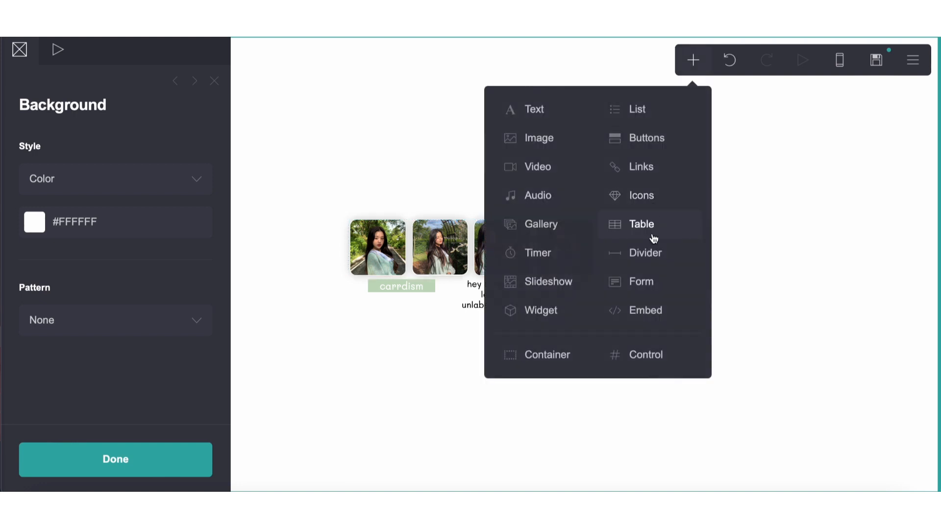
click(639, 254)
drag(401, 319, 385, 280)
click(126, 321)
click(51, 348)
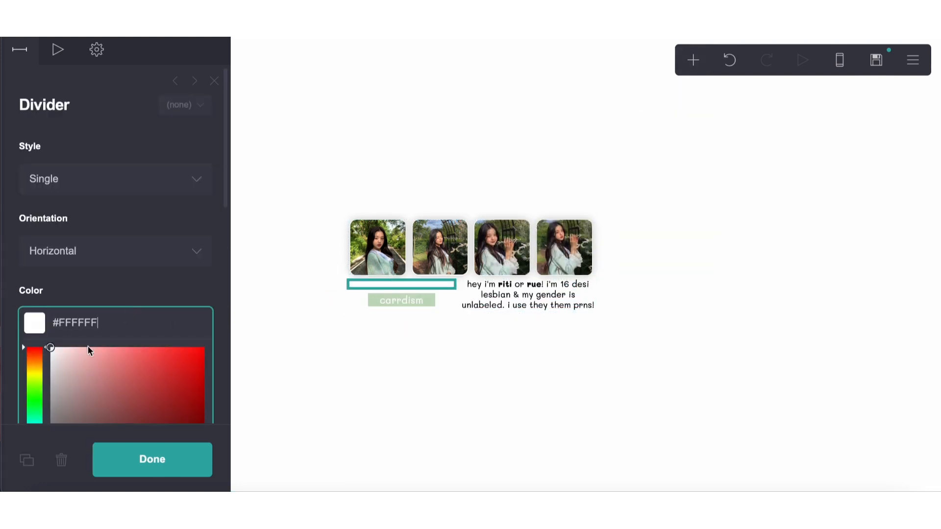
click(76, 275)
scroll(75, 279, down, 3)
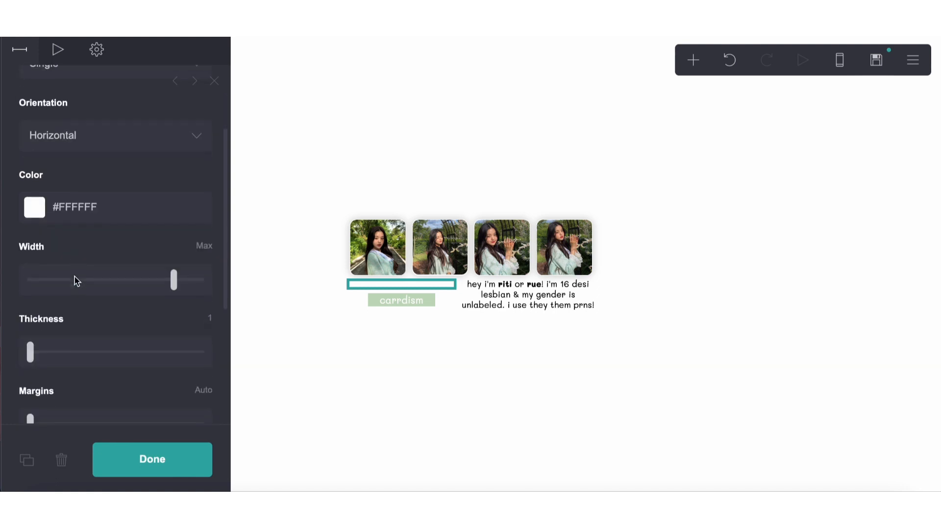
Step: Reduce the line spacing of the "carrdism" title to its minimum
click(430, 304)
scroll(71, 312, down, 5)
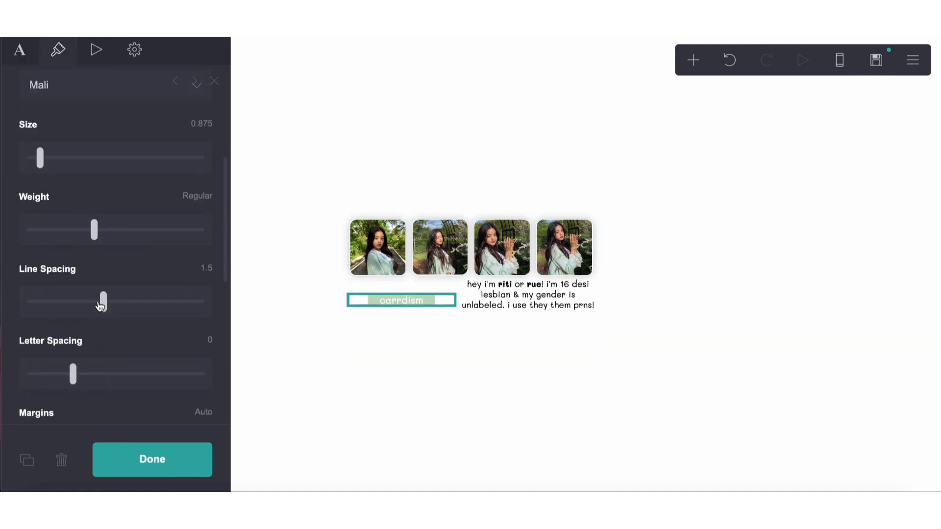
drag(100, 306, 27, 298)
click(448, 383)
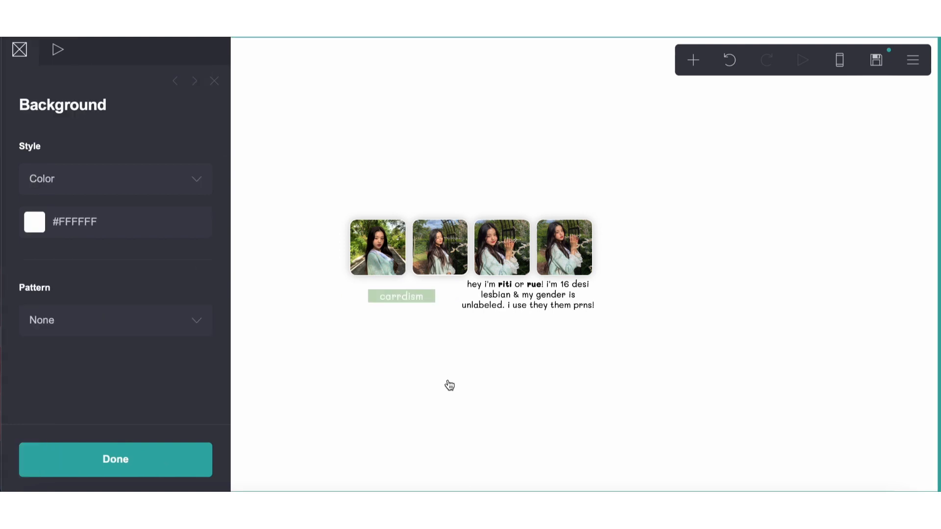
click(448, 383)
Step: In the mobile view, switch the container's mobile settings to manual and change its layout from Stack to keep both columns side by side
click(840, 54)
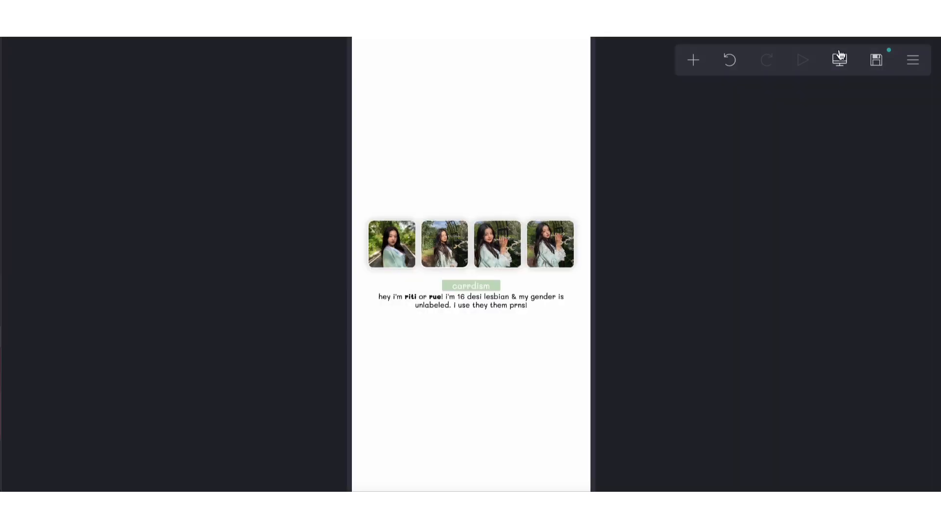
click(521, 275)
click(517, 289)
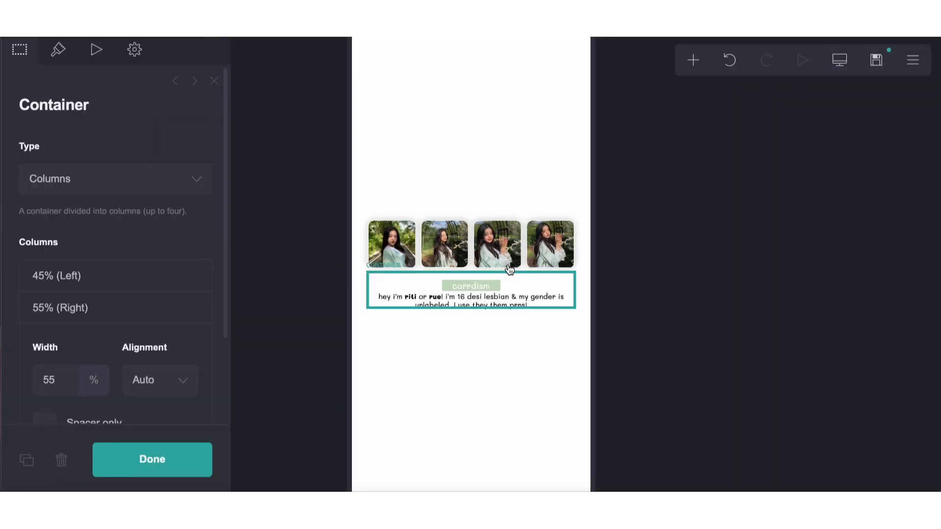
click(57, 51)
scroll(86, 234, down, 10)
click(191, 343)
scroll(101, 257, down, 4)
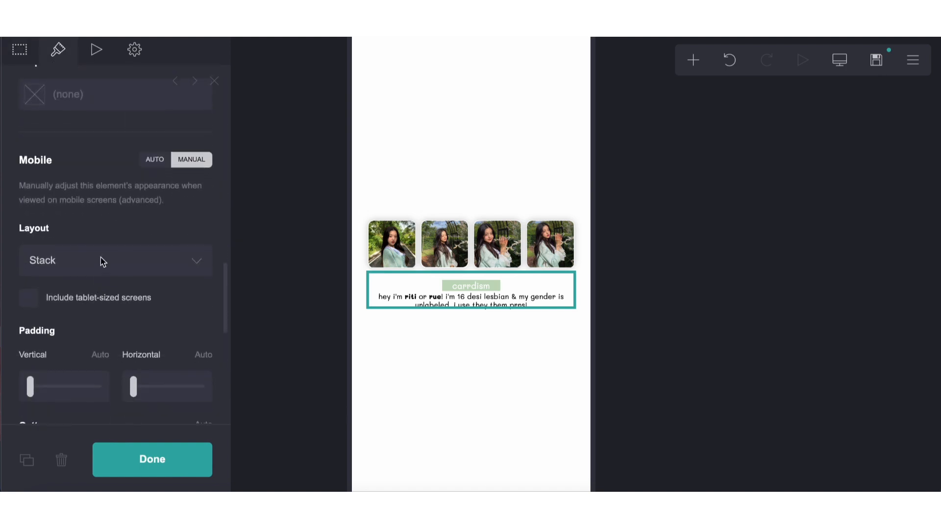
click(101, 257)
click(74, 232)
click(480, 377)
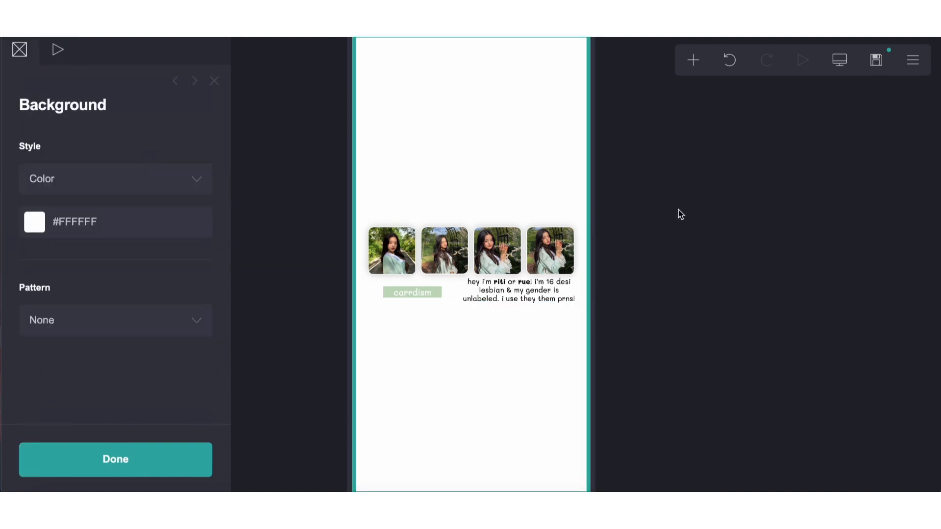
Step: Return to the desktop view and examine the page's width, padding and size settings
click(901, 57)
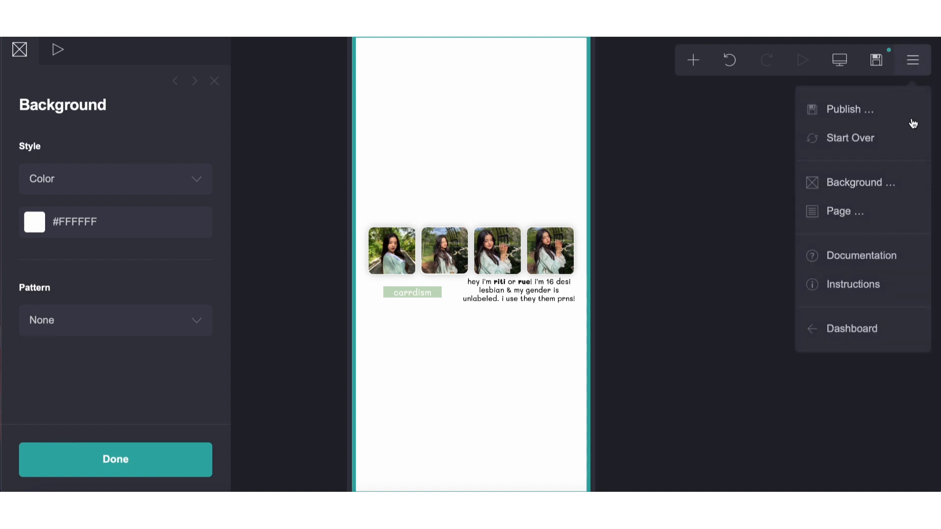
click(858, 212)
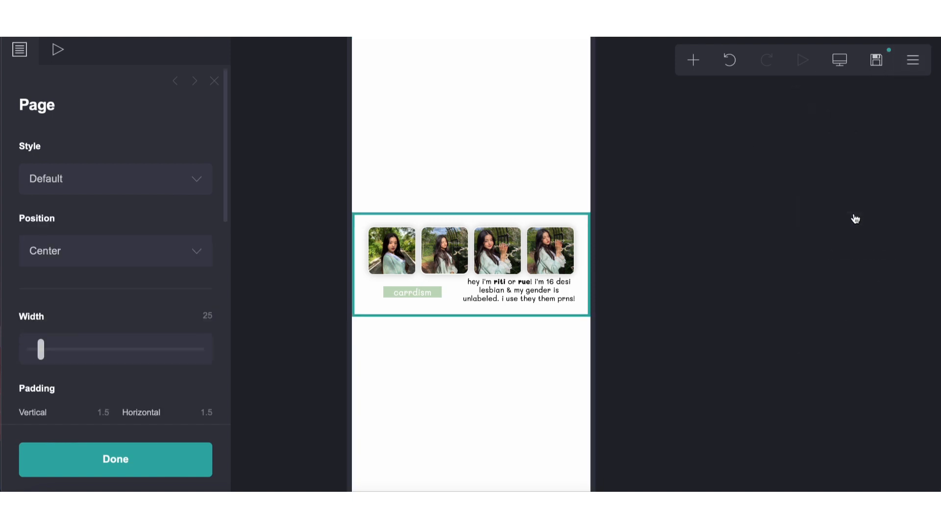
click(840, 61)
click(910, 65)
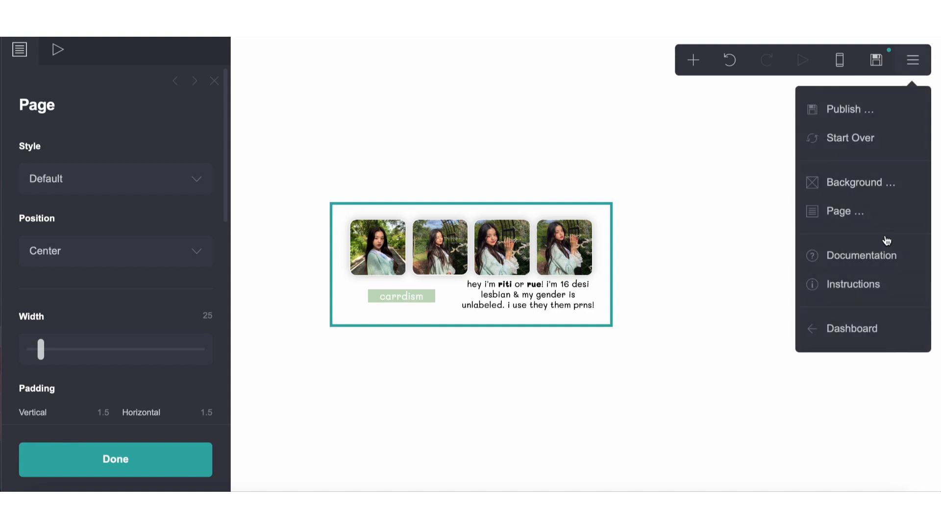
click(844, 212)
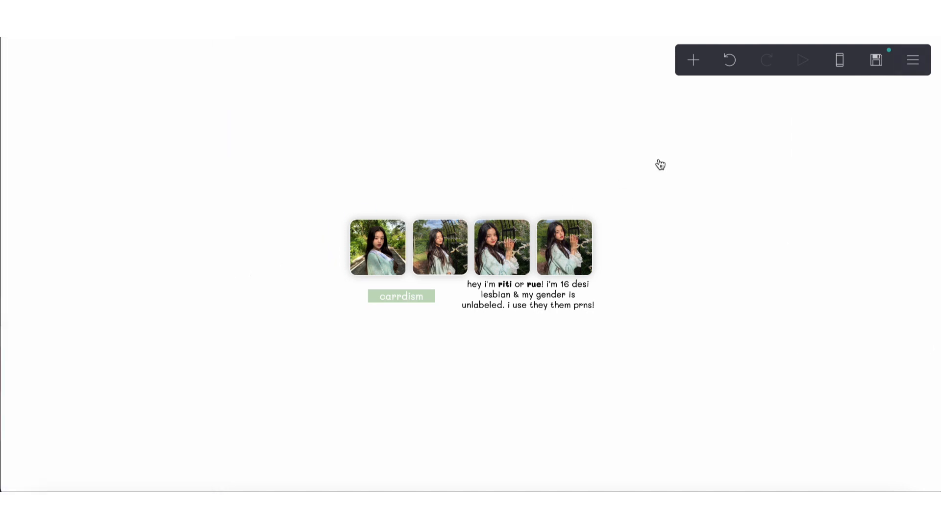
click(912, 59)
click(851, 212)
scroll(145, 333, down, 8)
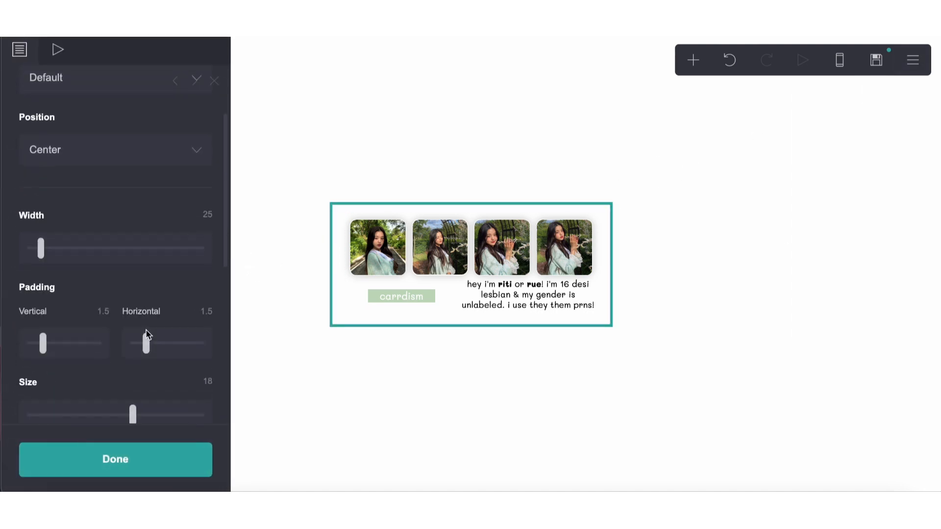
Step: Set the top margin of the two-column container to 0.375 after trying 0.25
click(411, 283)
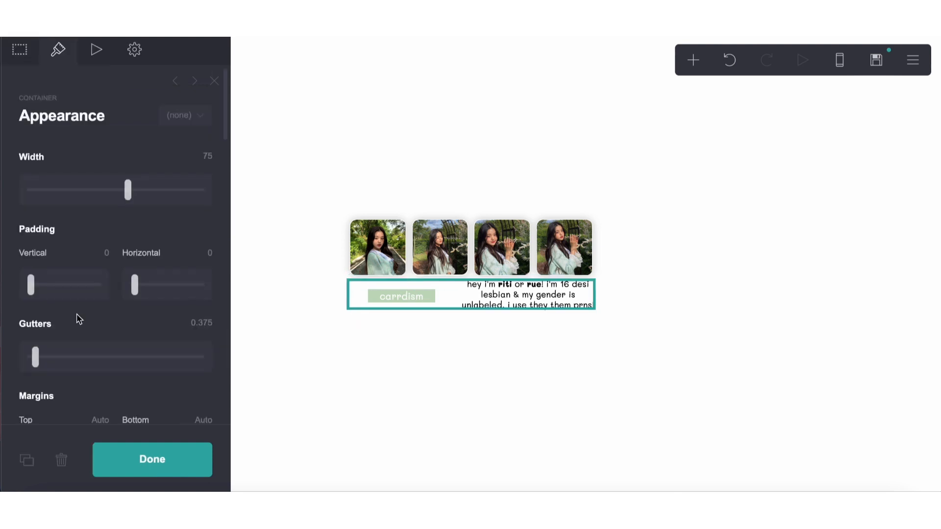
scroll(76, 318, down, 8)
scroll(78, 318, down, 2)
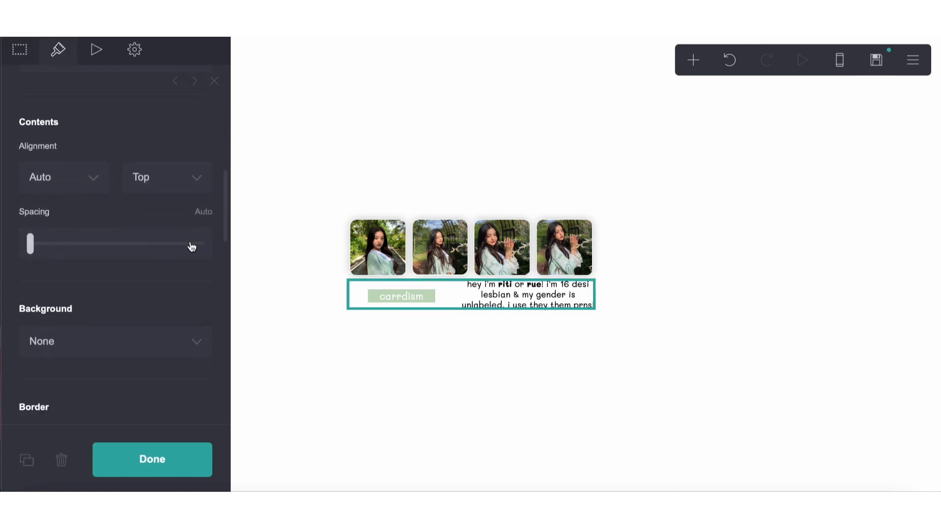
click(203, 212)
scroll(146, 226, up, 10)
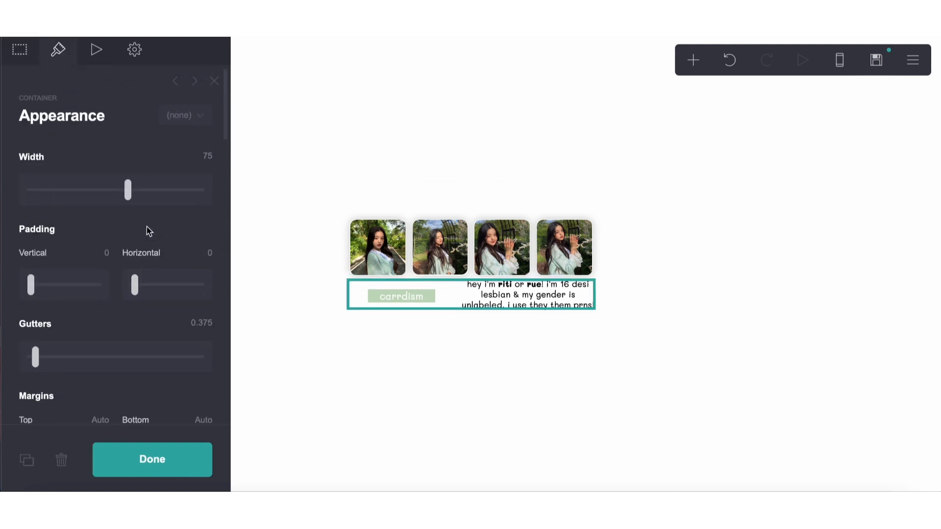
scroll(104, 282, down, 3)
text(.25)
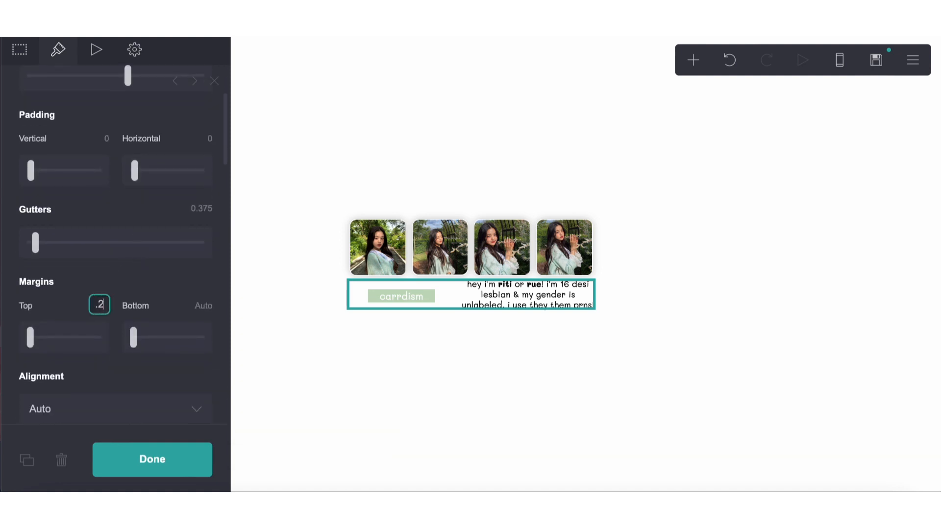
key(Return)
key(BackSpace)
text(.375)
key(Return)
click(464, 367)
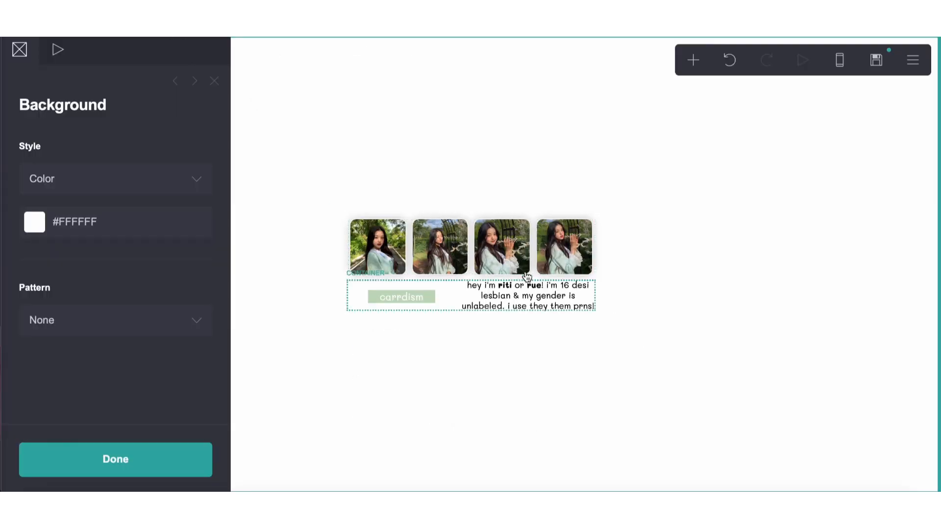
click(523, 294)
click(500, 382)
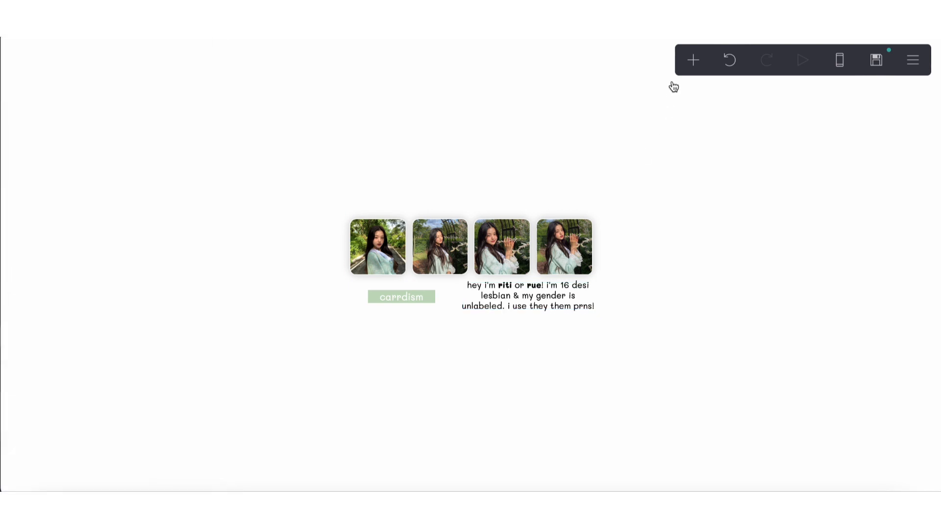
Step: Add a text element below the two-column container that begins with bold "before you follow" followed by "main/priv,"
click(693, 60)
click(561, 112)
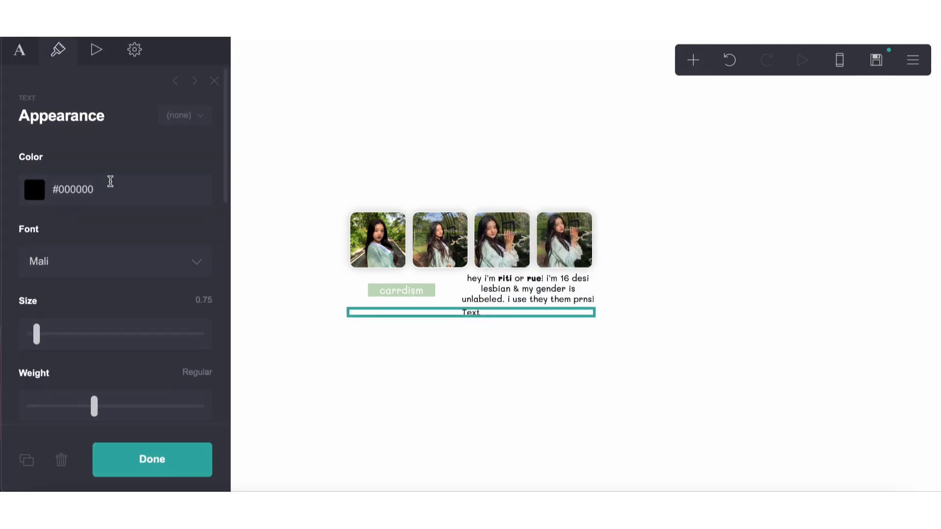
scroll(105, 267, down, 5)
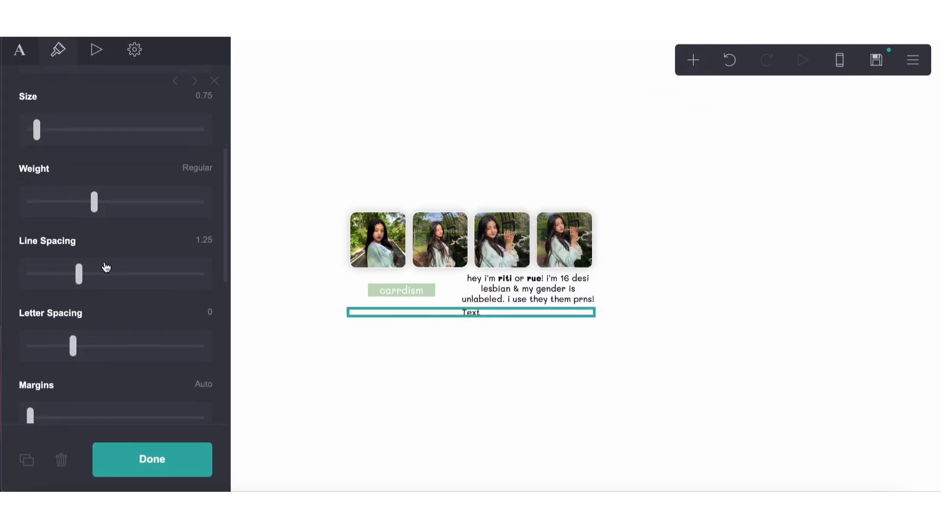
scroll(105, 266, down, 3)
click(20, 50)
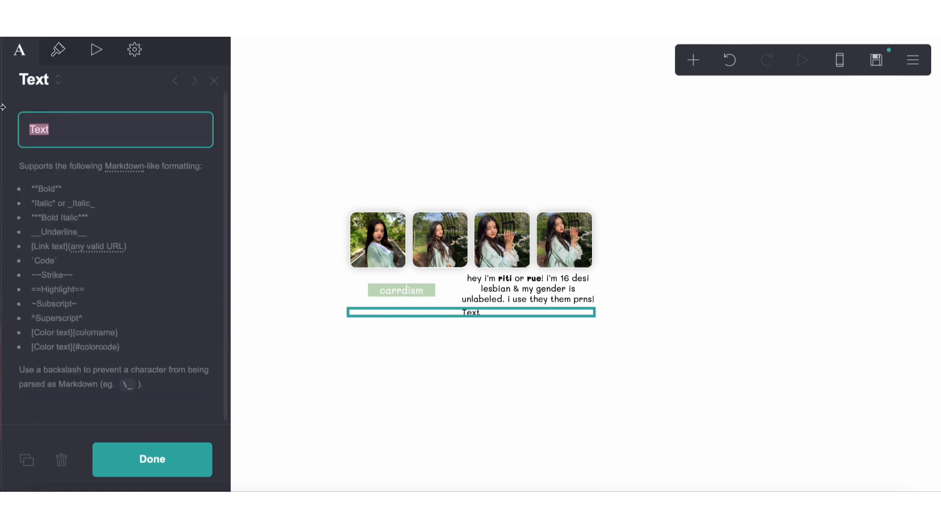
text(**before)
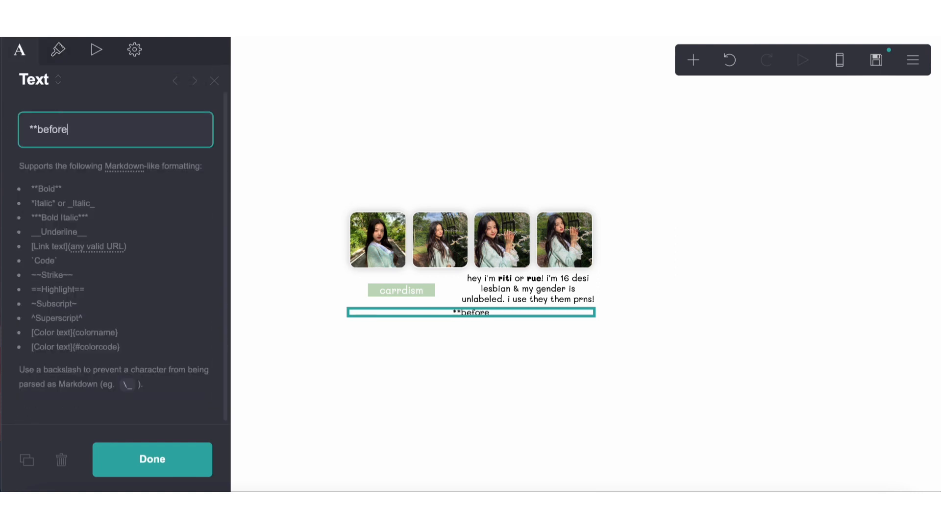
text( you follow**)
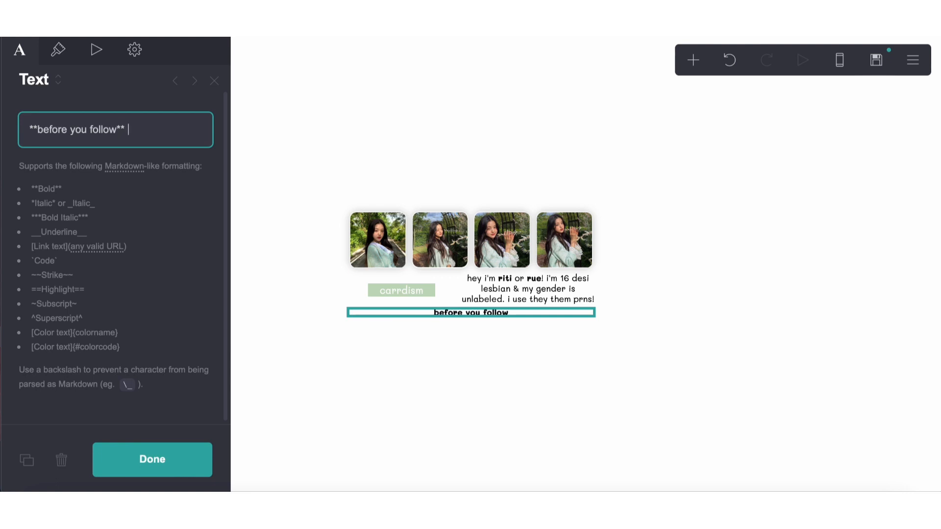
text( main)
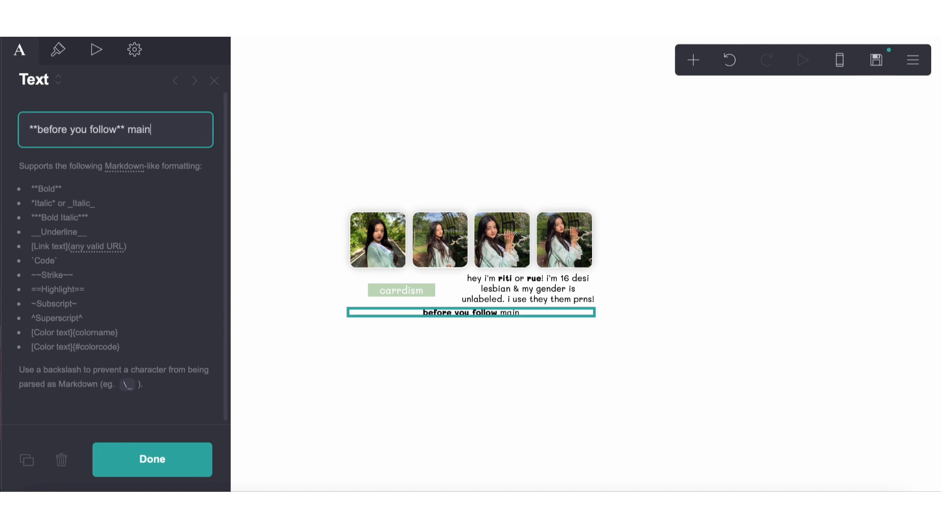
text(./priv )
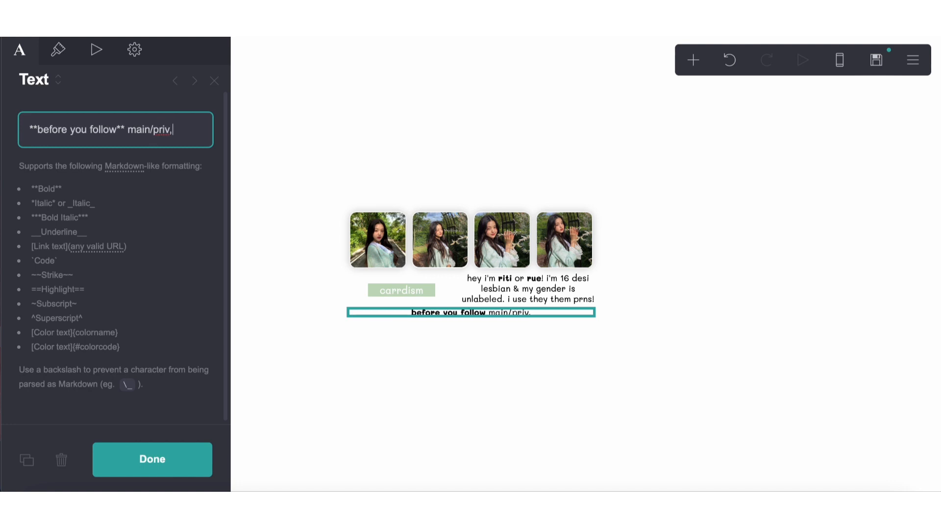
Step: Continue the text with "i tweet whatever i feel like, lmk if you need tws for something, i rlly only care abt bts and idle kpopwise..."
text( i tweet)
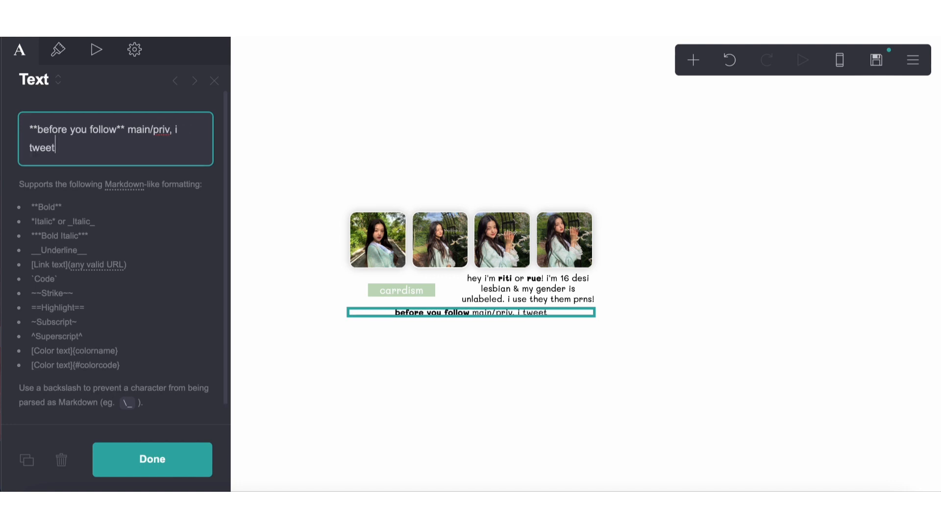
text( whatever i feel li)
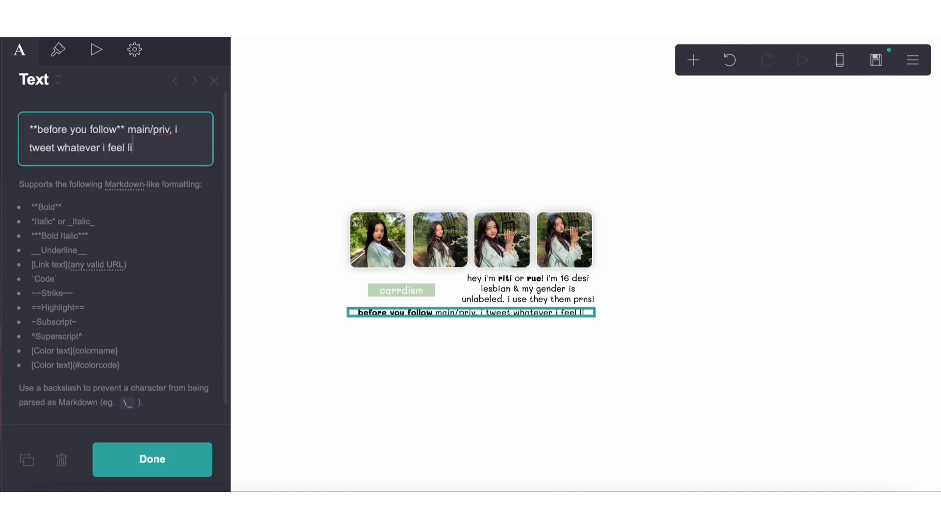
text(ke, lmk if y)
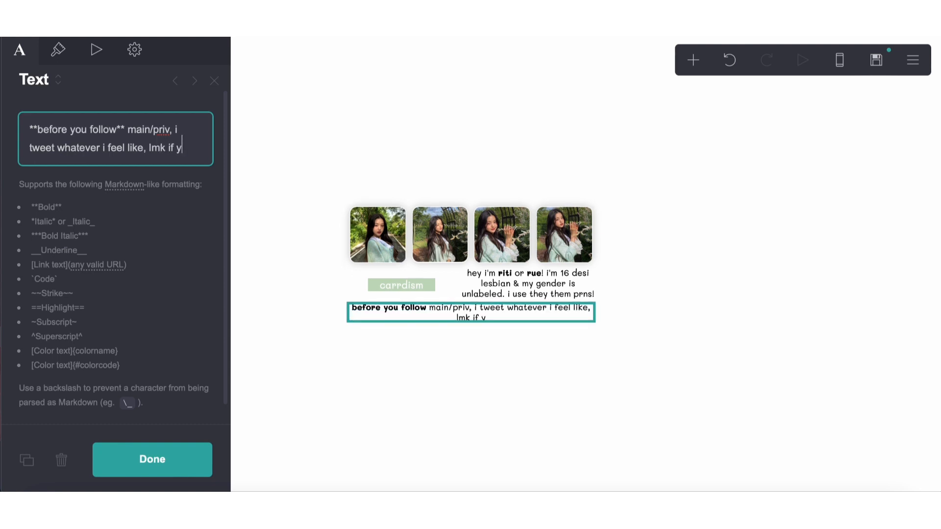
text(ou need tws)
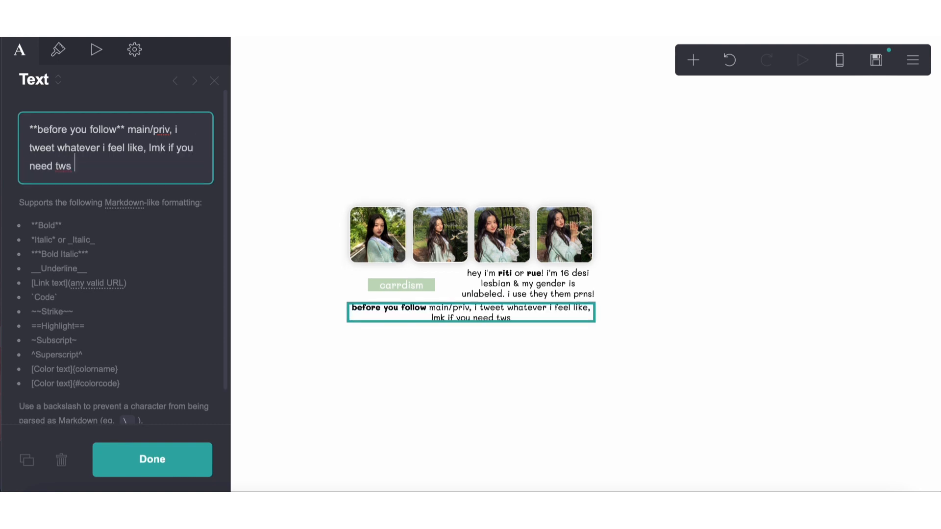
text( for something, )
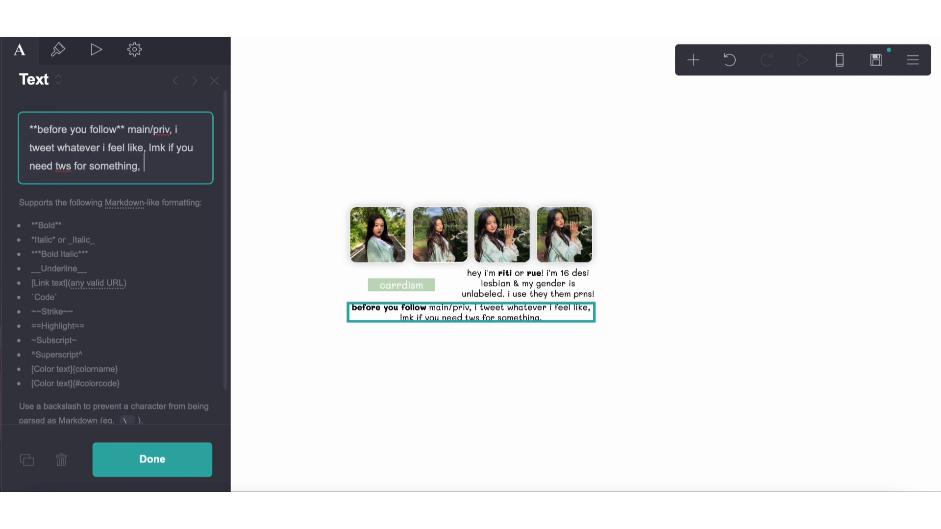
text(i rlly only care)
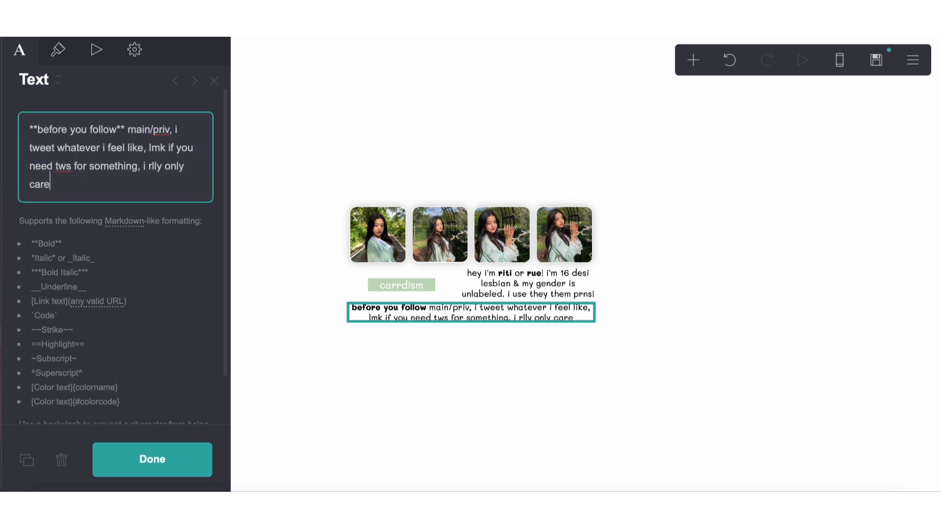
text( abt bts and idle kpopwise... **)
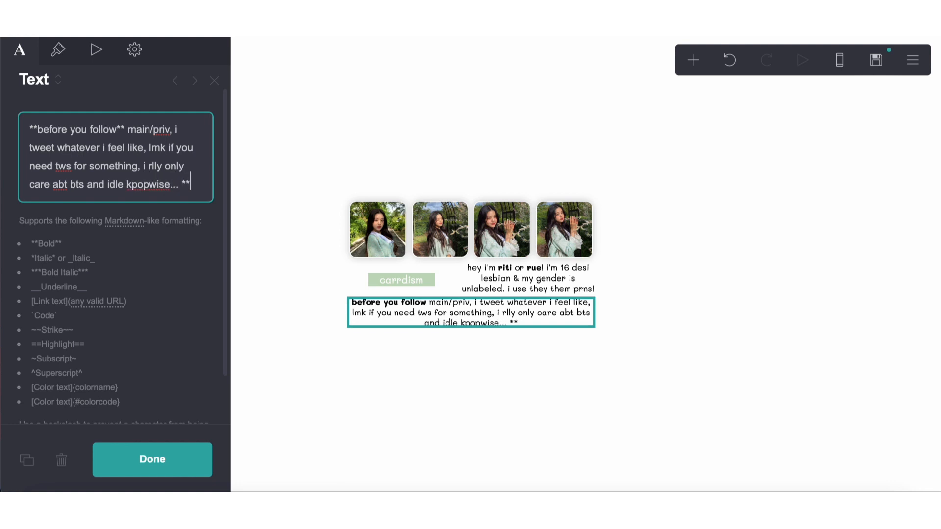
Step: Add bold "dnf" to the end of the text, followed by the word "info" repeated as filler
text(dnf()
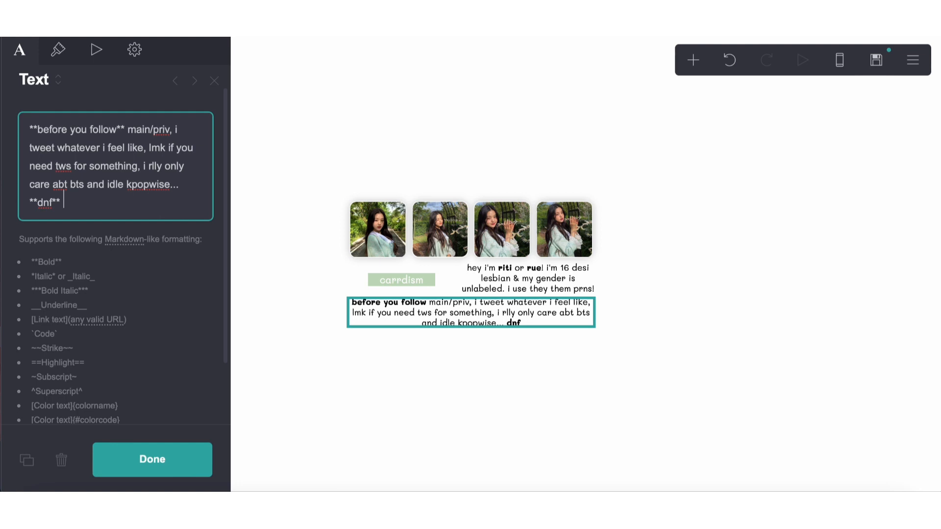
text(info info info in)
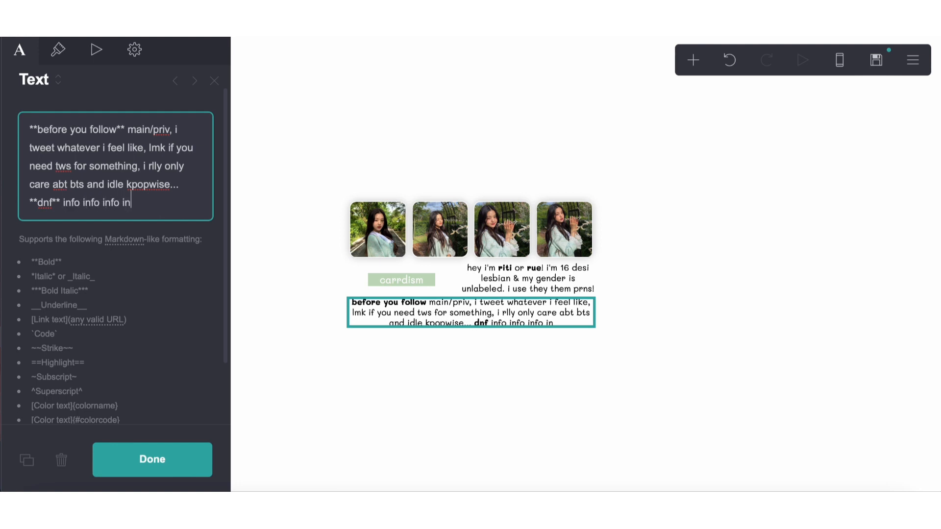
text(fo info info info i)
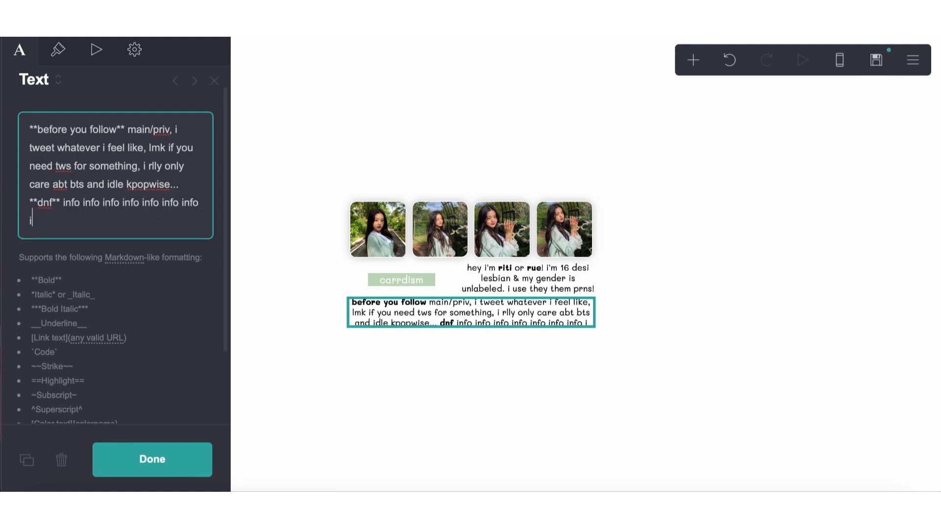
text(nfo info)
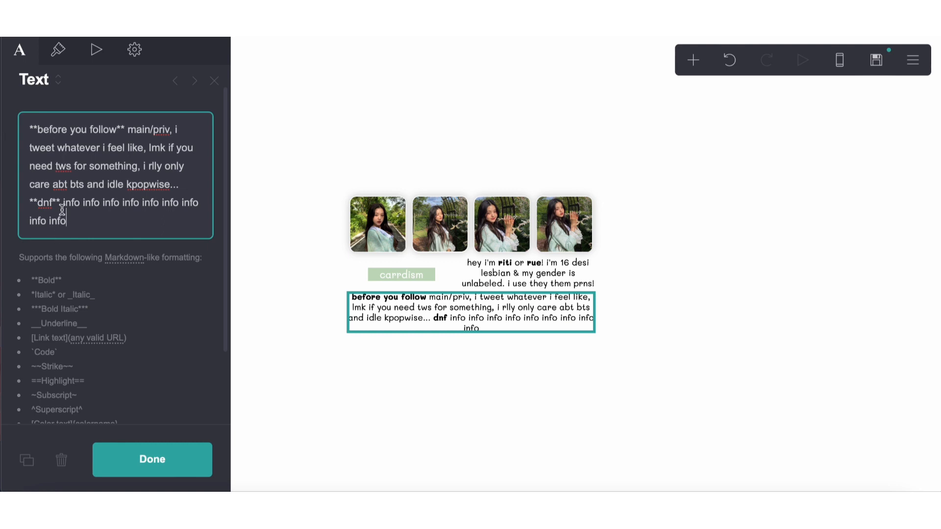
Step: Lengthen the "info" filler with pasted copies until it fills the text's last line, and finish editing
drag(61, 203, 72, 229)
key(ctrl+c)
click(72, 228)
key(ctrl+v)
key(ctrl+v)
key(BackSpace)
key(BackSpace)
key(BackSpace)
key(BackSpace)
key(BackSpace)
key(BackSpace)
key(BackSpace)
key(BackSpace)
key(BackSpace)
key(BackSpace)
key(BackSpace)
key(BackSpace)
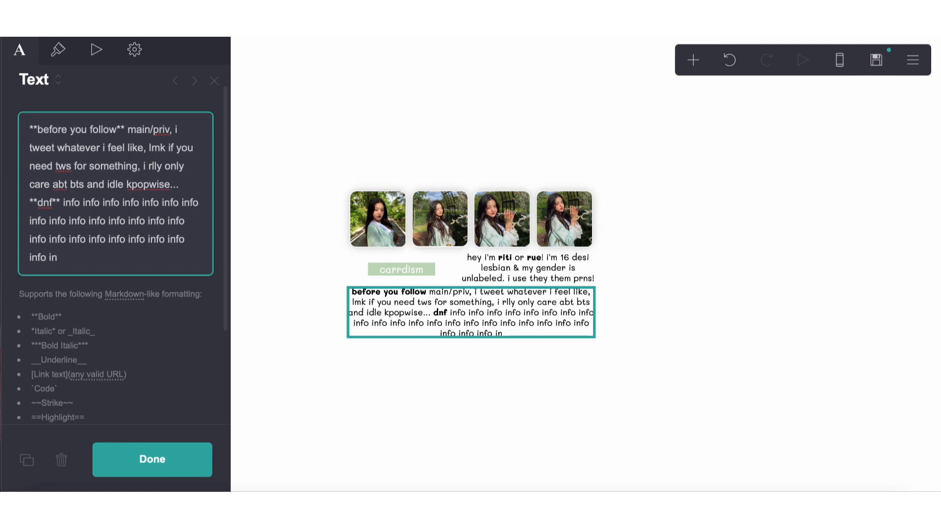
key(BackSpace)
key(BackSpace)
key(ctrl+v)
text(info)
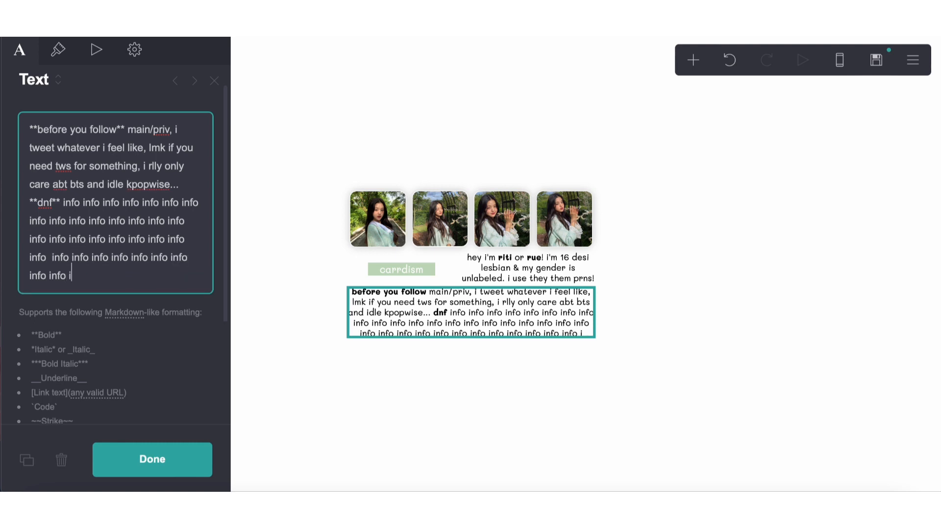
click(360, 435)
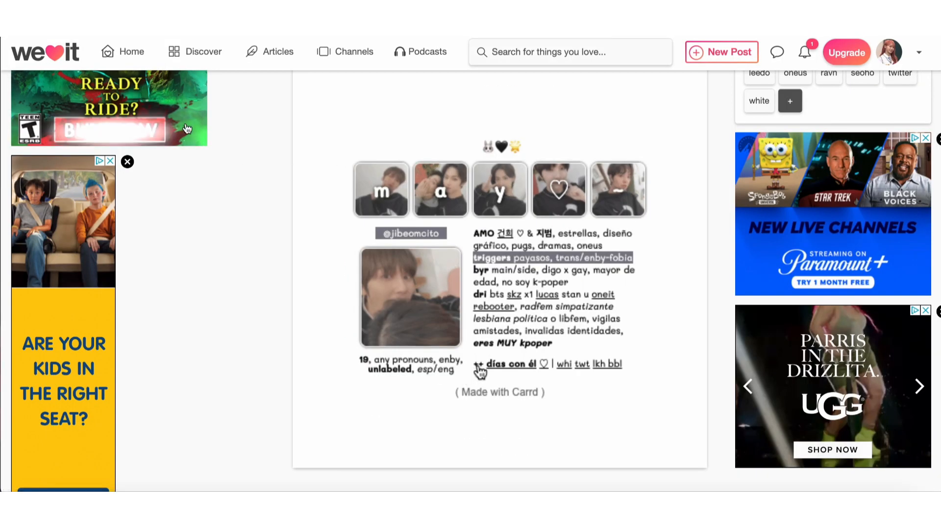
Step: Add a new container and place it between the introduction and the "before you follow" text
scroll(481, 373, down, 1)
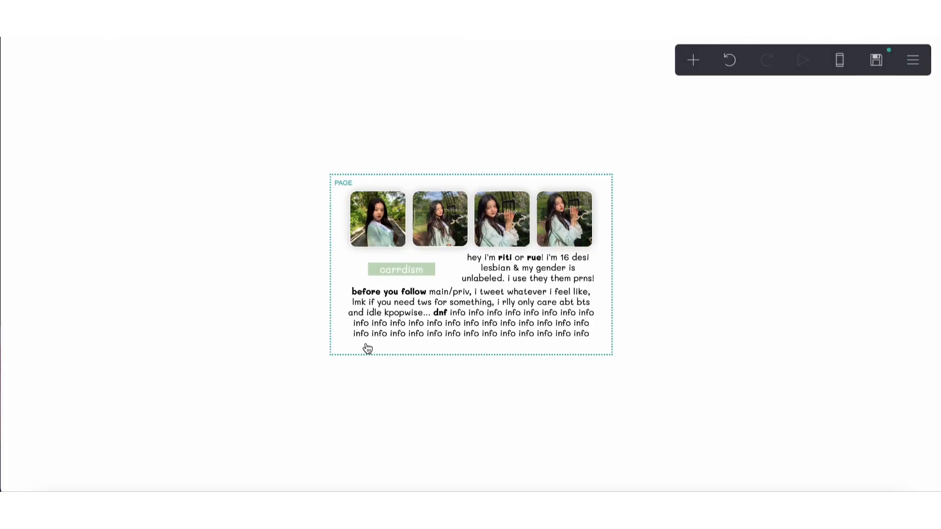
click(380, 332)
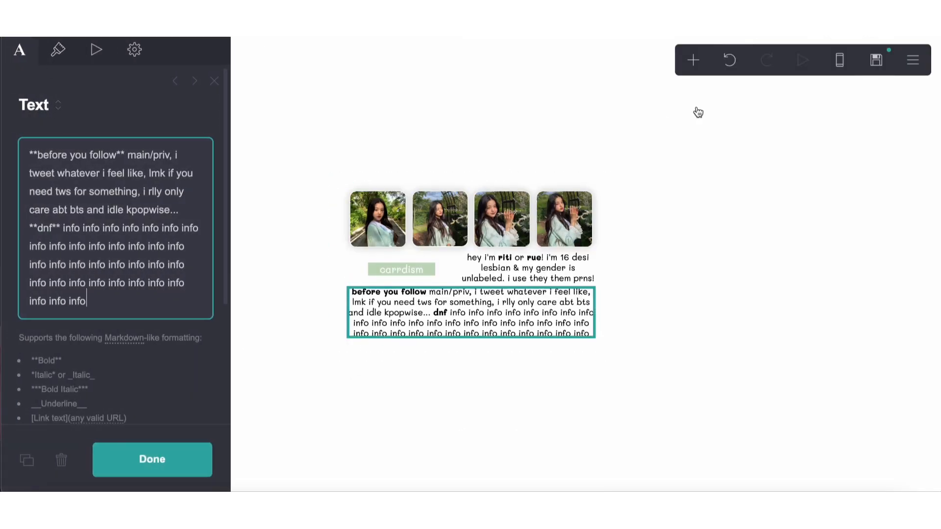
click(693, 59)
click(517, 354)
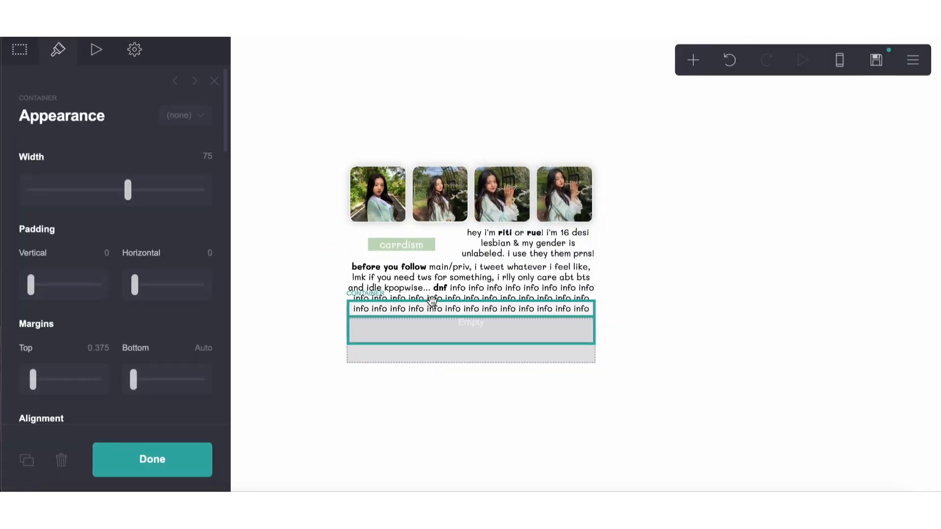
drag(432, 300, 432, 265)
Step: Change the new container's type to Columns
click(17, 57)
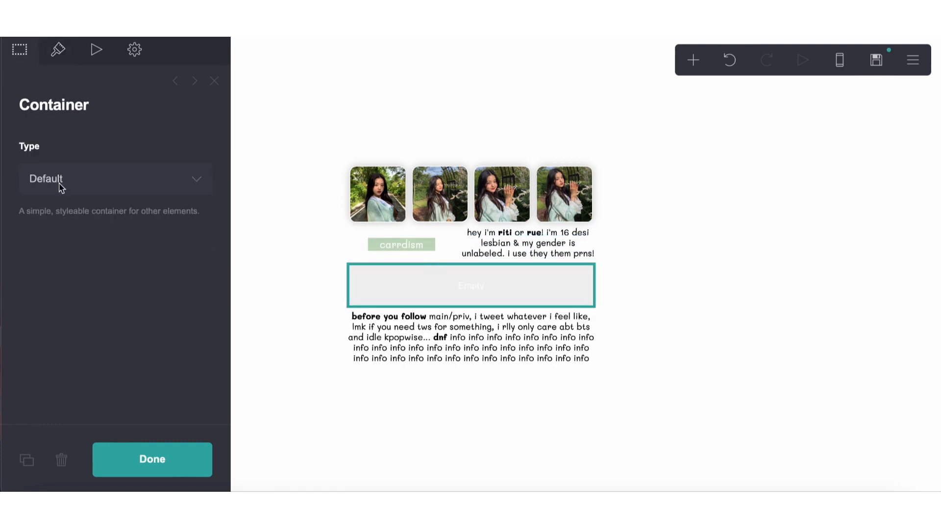
click(63, 182)
click(61, 188)
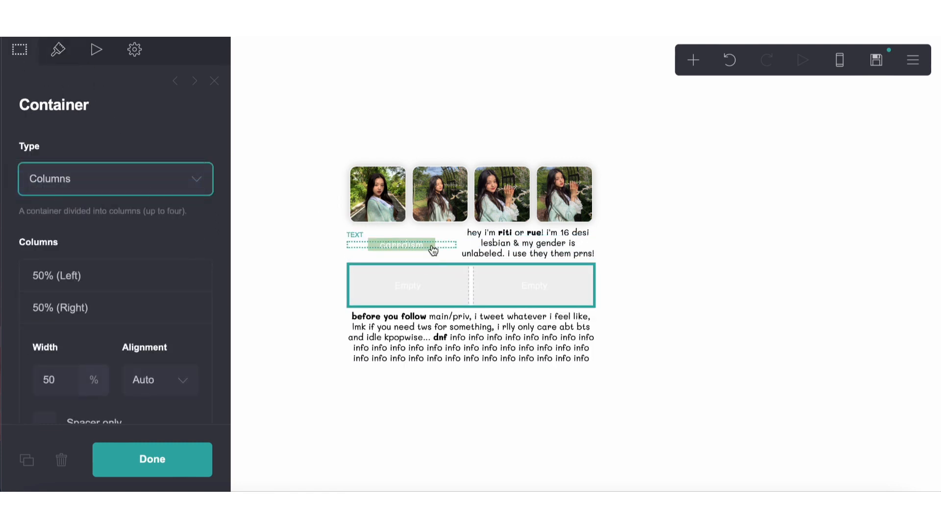
Step: Duplicate the introduction text beside the "carrdism" title
click(497, 253)
drag(407, 299, 488, 248)
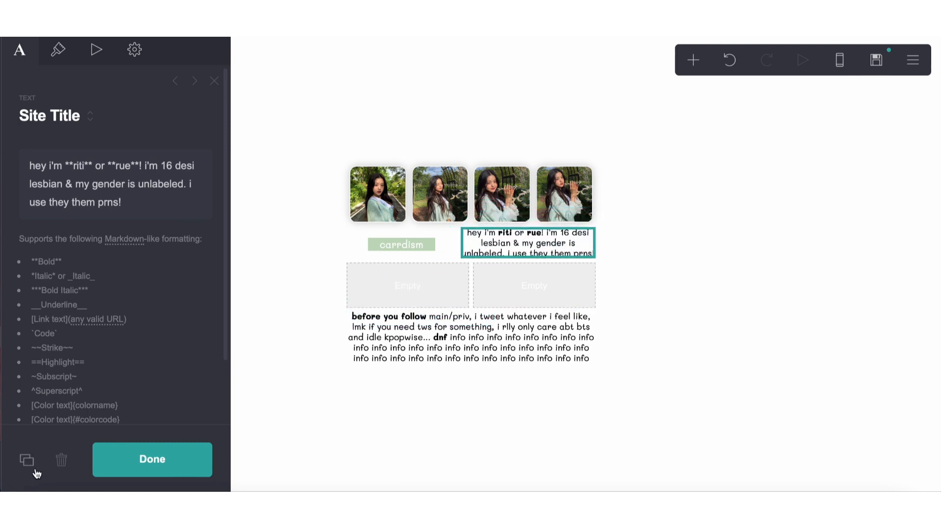
click(34, 468)
Step: Duplicate the empty two-column container and move the copied introduction into the lower container's left column
click(436, 314)
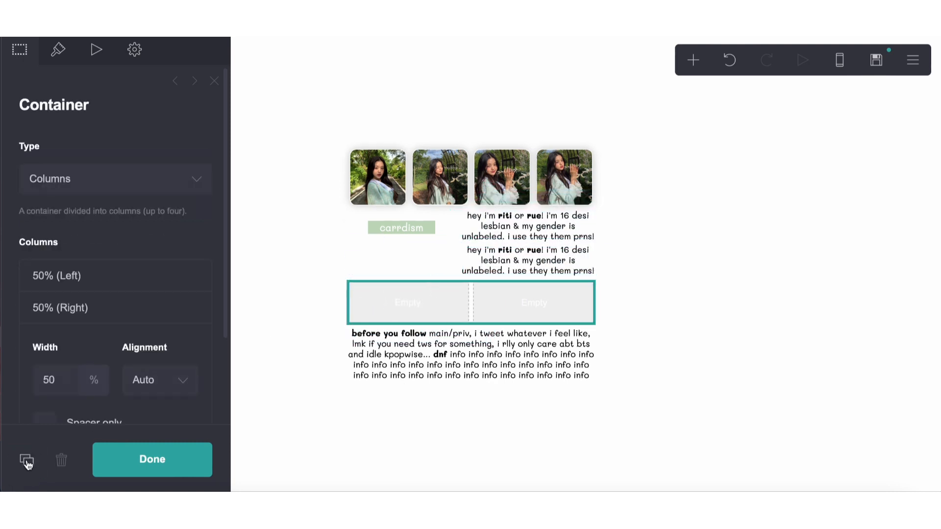
click(28, 465)
drag(522, 241, 396, 315)
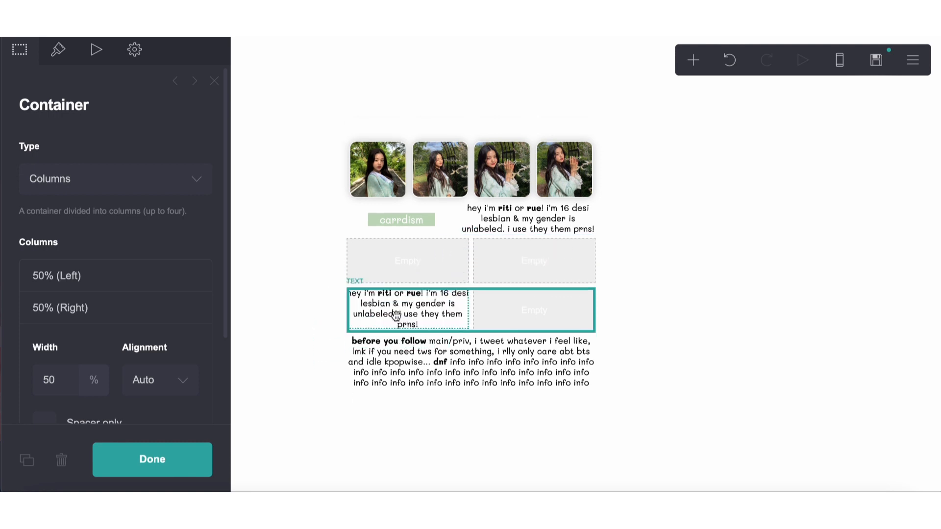
Step: Replace the introduction text beside the "carrdism" title with "**likes** wonyoung, coding, math,"
click(490, 227)
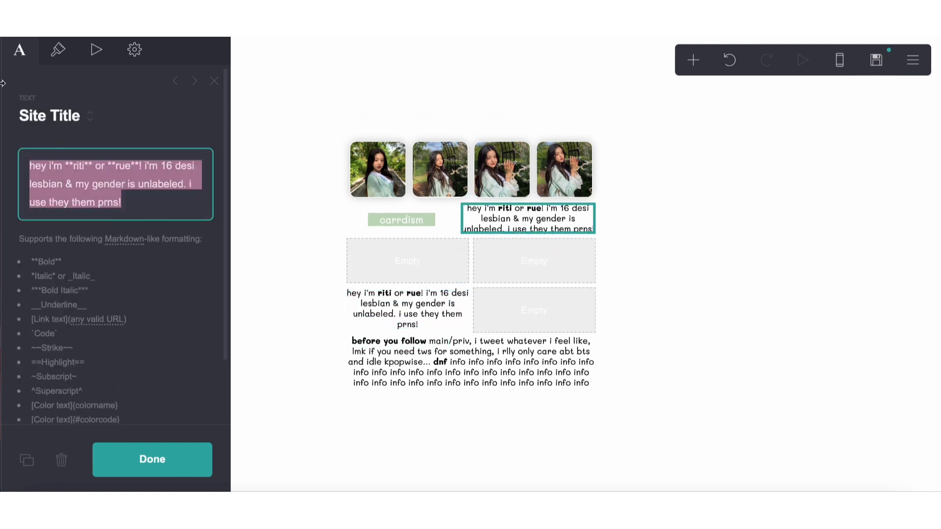
text(**likes**)
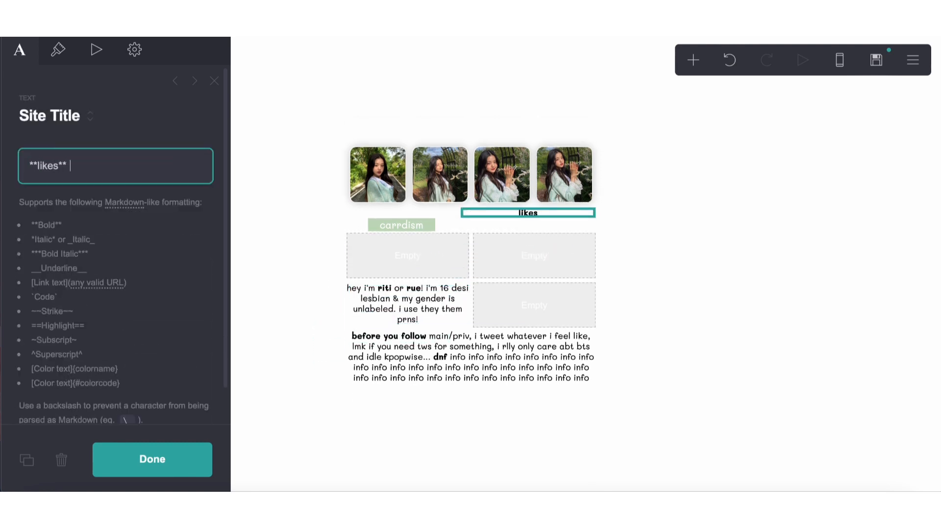
text( wonyoung,)
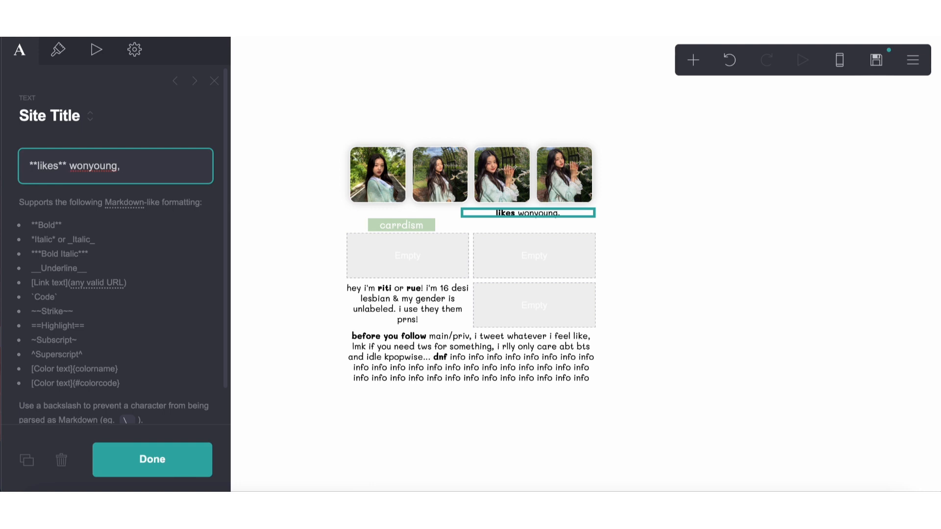
text( coding,)
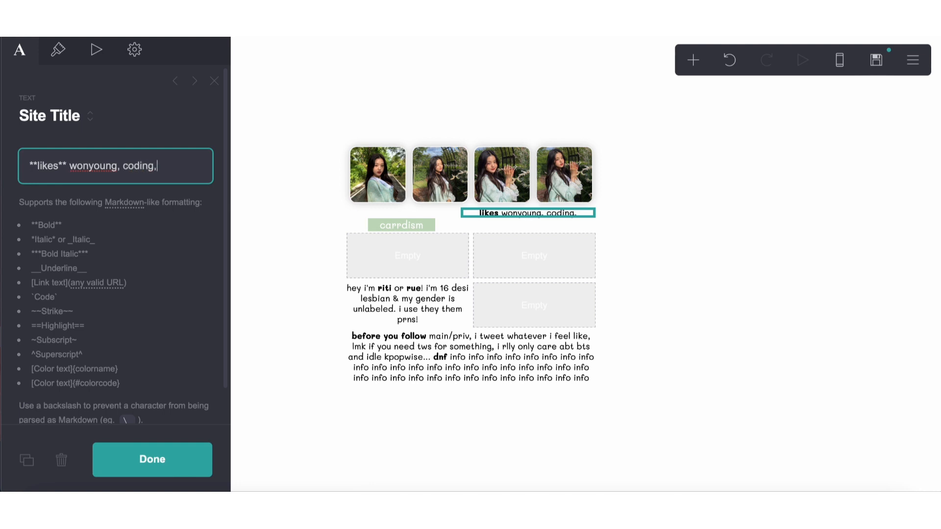
text( math,)
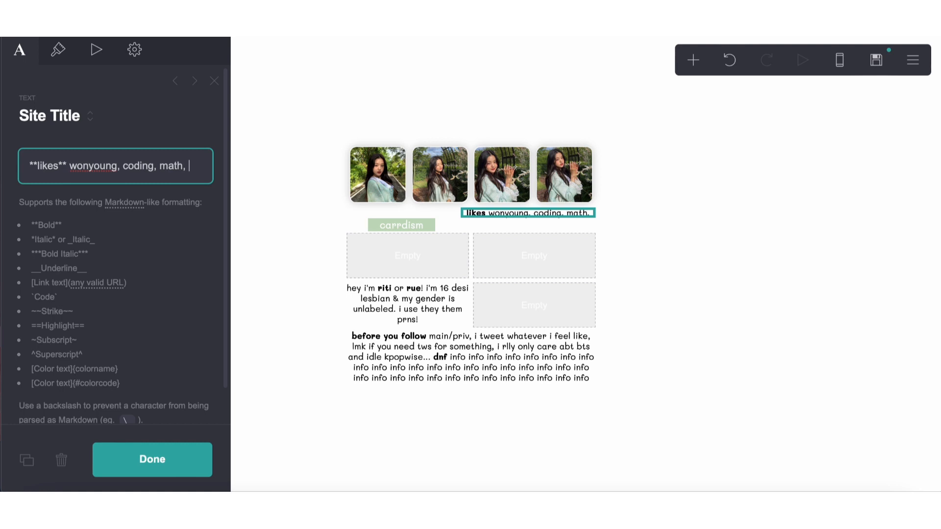
Step: Extend the likes text with "painting, __hello kitty__, music, desi culture <3", underlining hello kitty
text( painting, __hel)
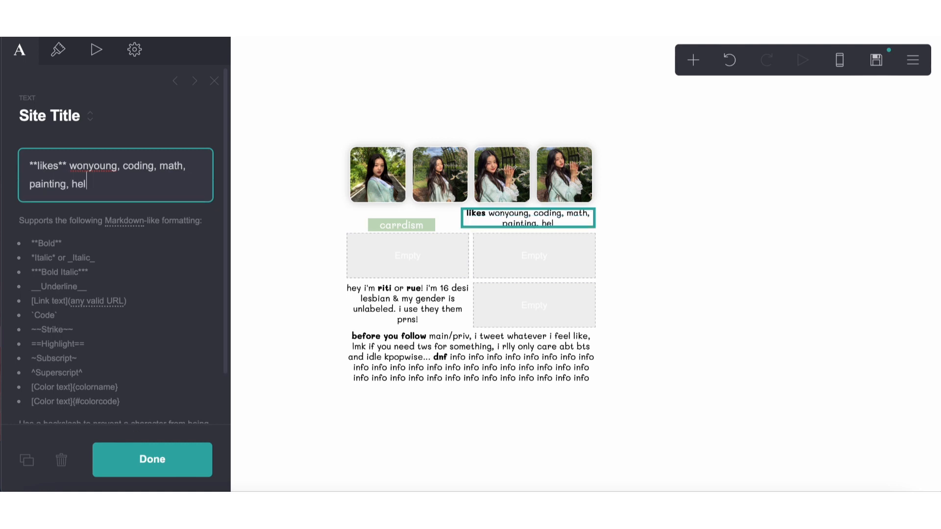
key(BackSpace)
key(BackSpace)
key(BackSpace)
text(__hel)
text(lo ki)
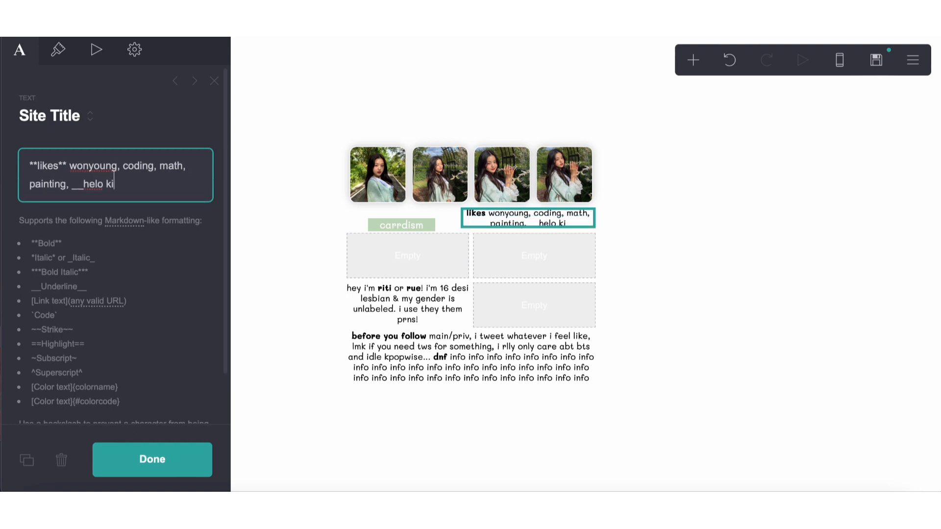
key(BackSpace)
key(BackSpace)
key(BackSpace)
key(BackSpace)
text(lo kitty)
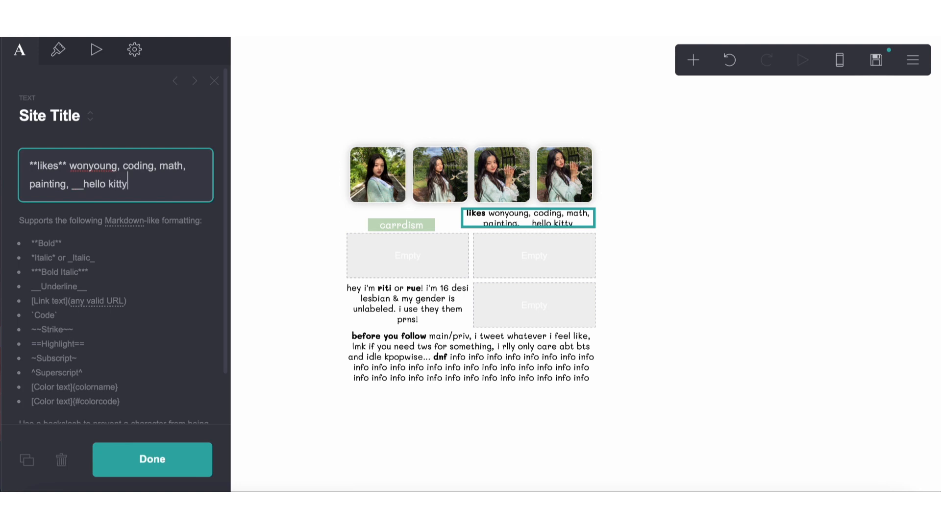
text(__, music)
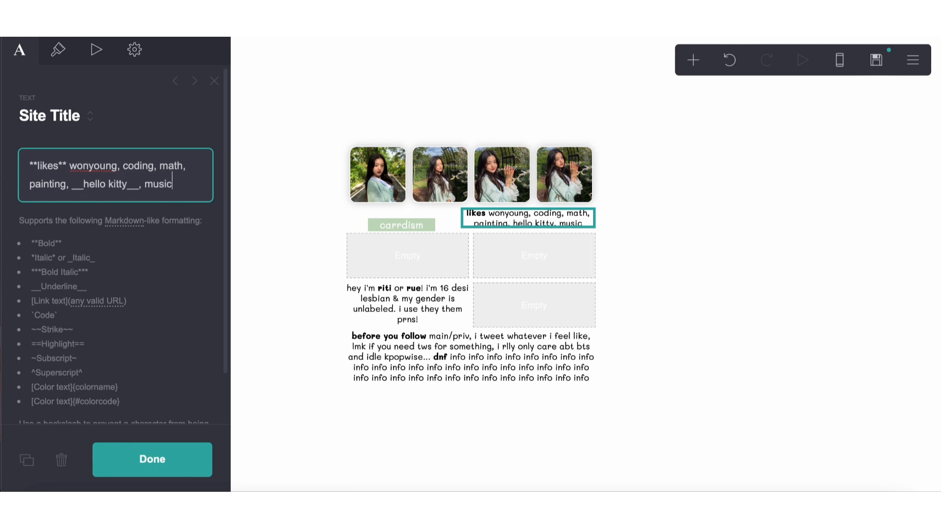
text(, desi culture)
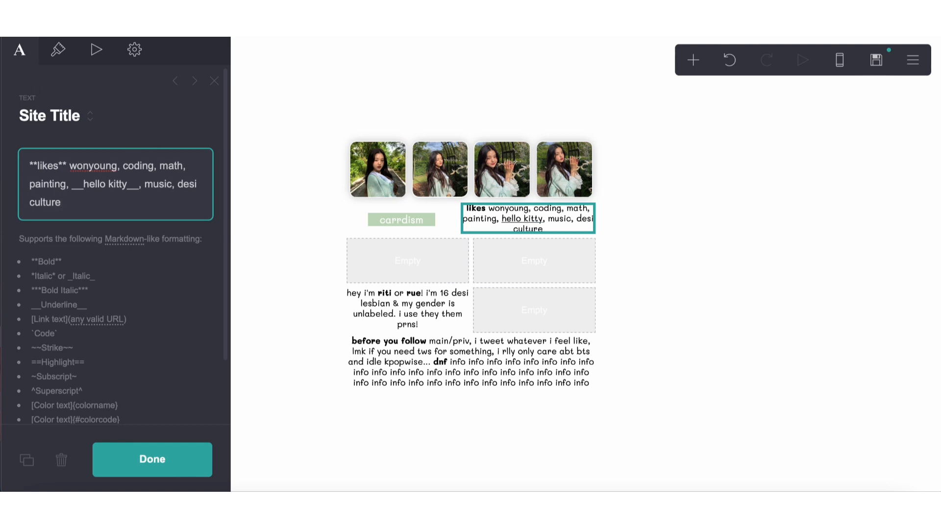
text( <3)
Step: Check the reference layout and move the "before you follow" text into the title container's right column, below the likes
click(710, 282)
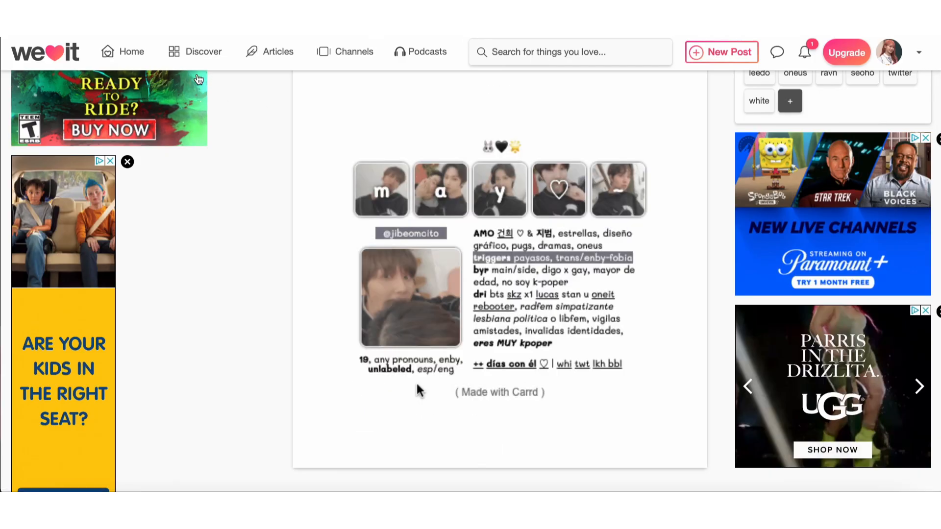
scroll(477, 375, down, 1)
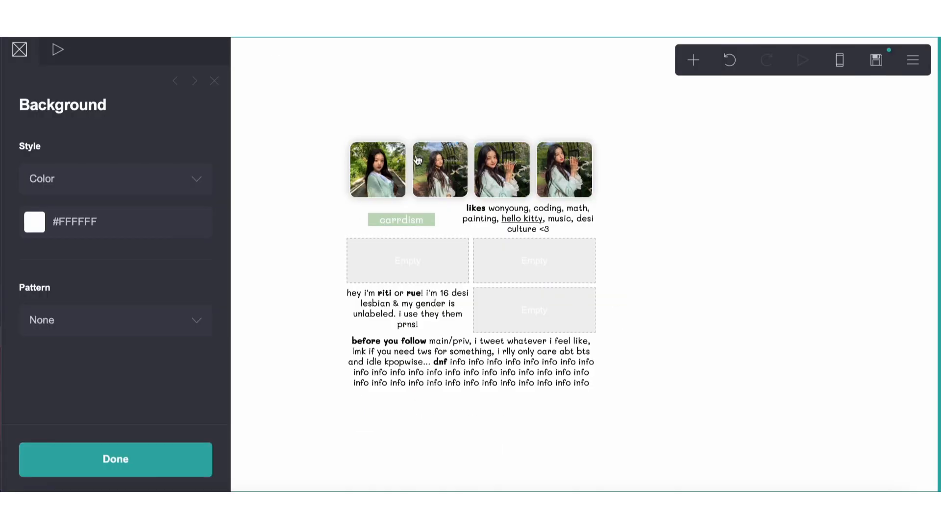
drag(469, 360, 512, 225)
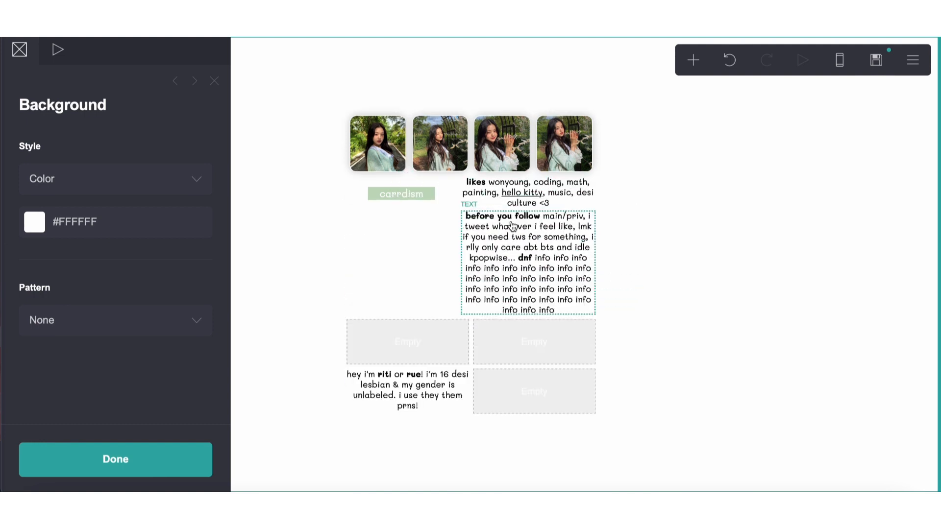
click(543, 204)
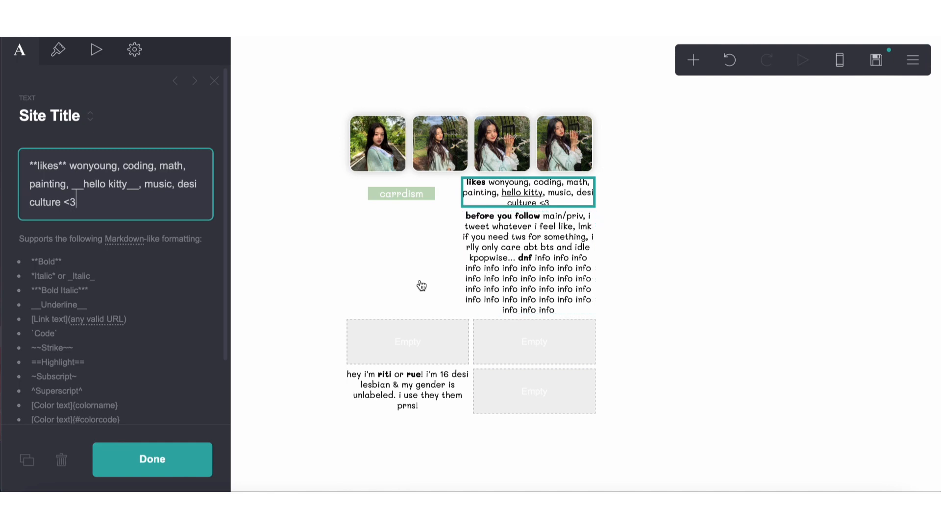
Step: Copy the full "before you follow" text, delete its element, and append the copied text to the end of the likes text
click(465, 249)
drag(136, 301, 30, 155)
key(ctrl+c)
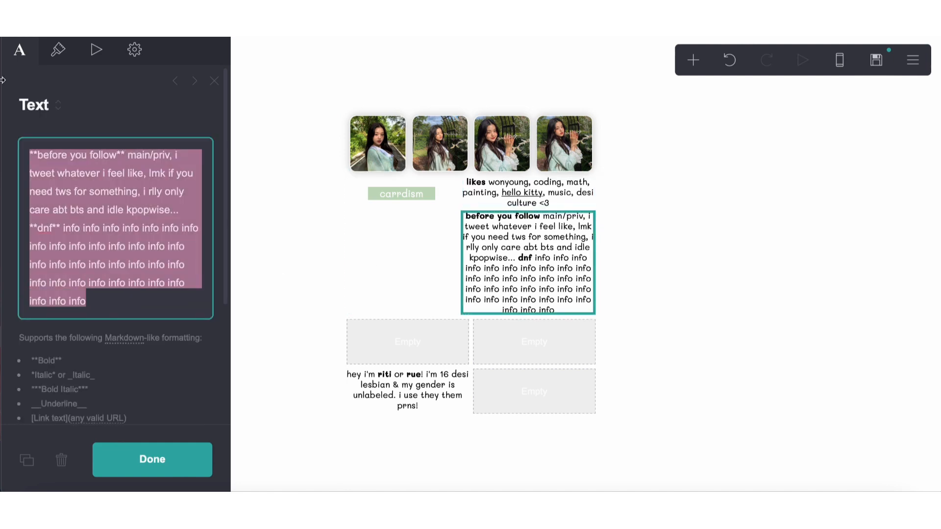
click(62, 460)
click(564, 252)
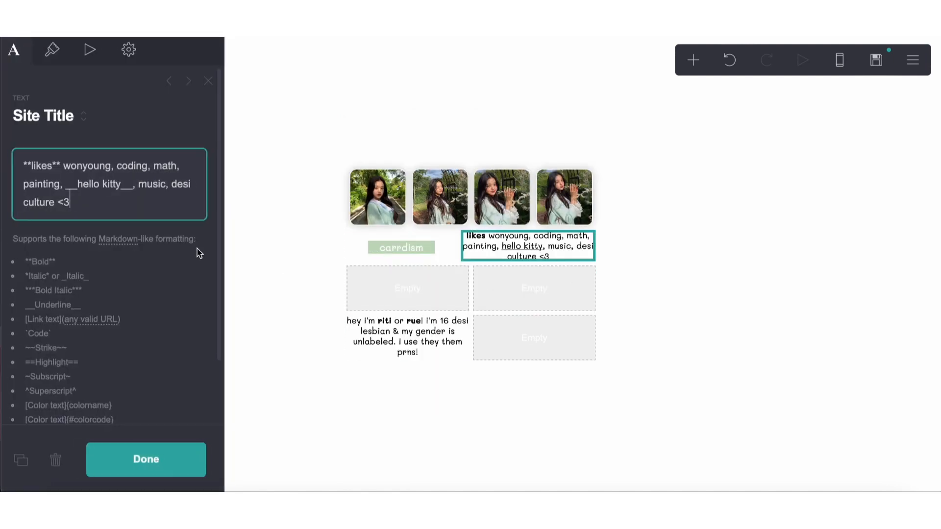
key(ctrl+v)
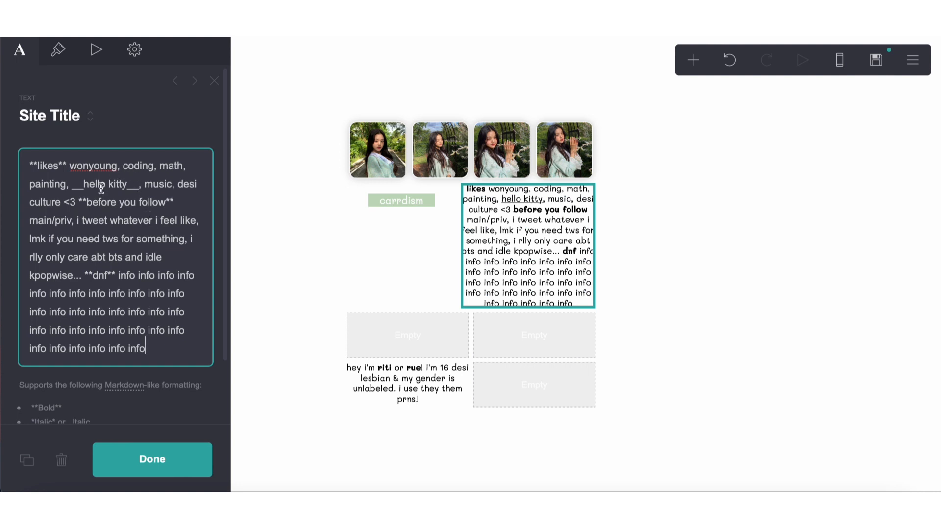
Step: Replace "<3" after the likes with "~" and start "**before you follow**" on a new line
click(77, 201)
key(BackSpace)
key(BackSpace)
key(BackSpace)
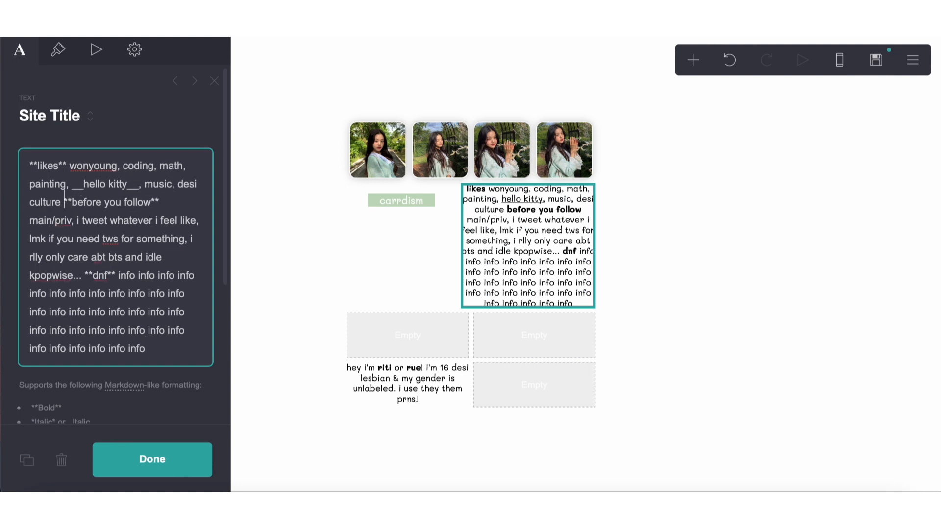
text(~)
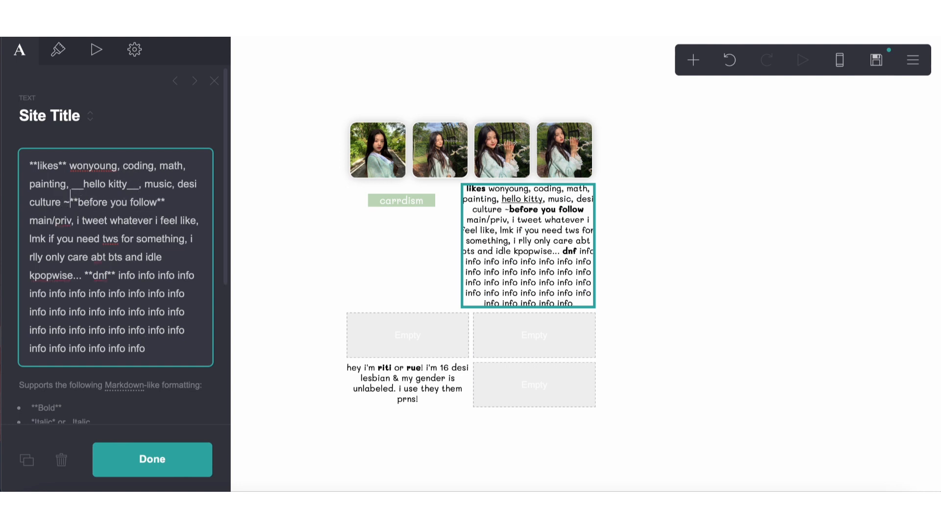
key(Return)
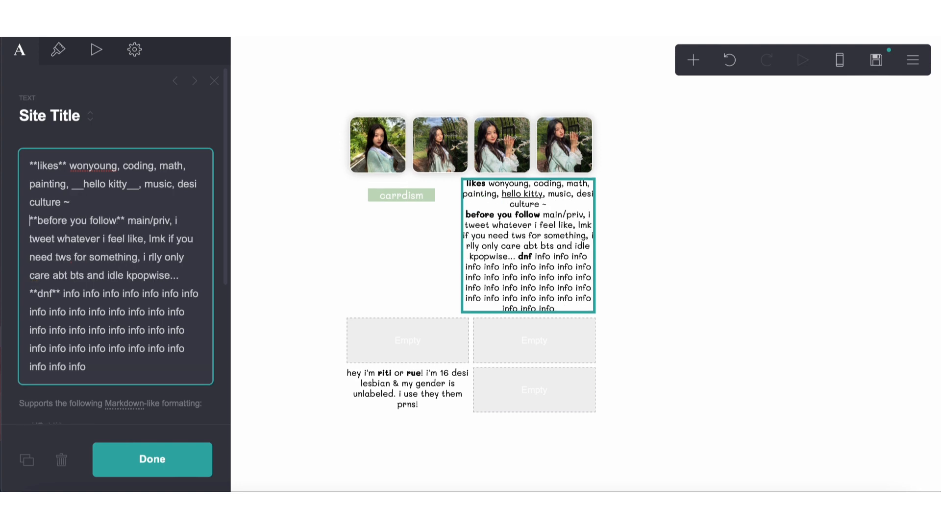
Step: Add ", history, jungkook, shuhua" after "desi culture" and shorten "wonyoung" to "wonyo"
click(61, 203)
text(, history, )
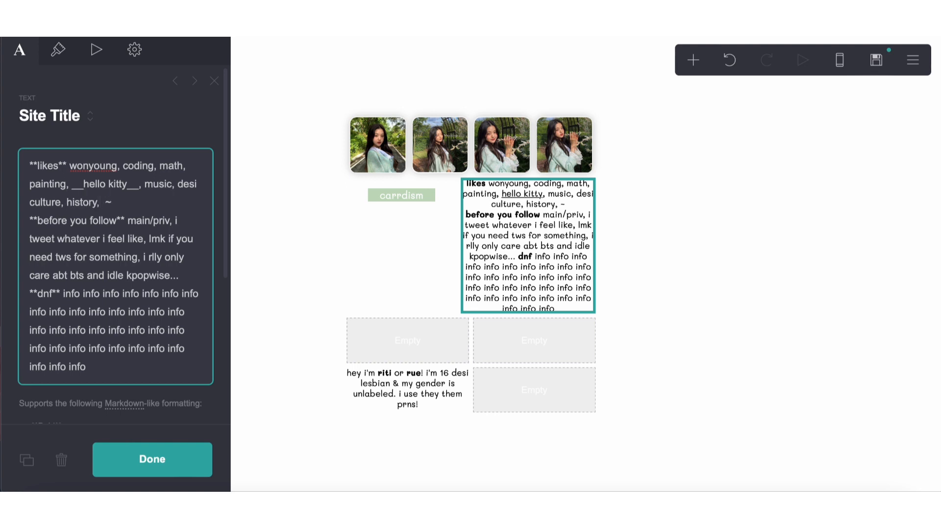
text(jungkook, sh)
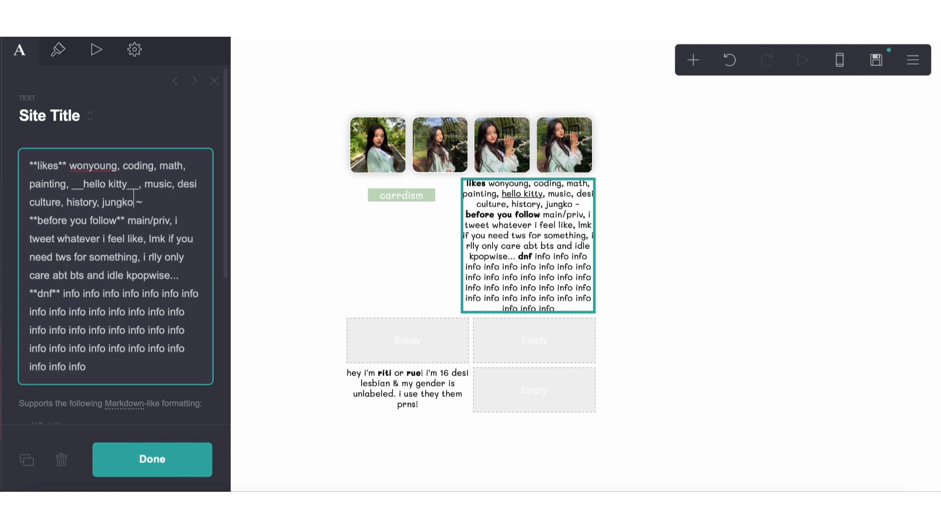
text(uhua)
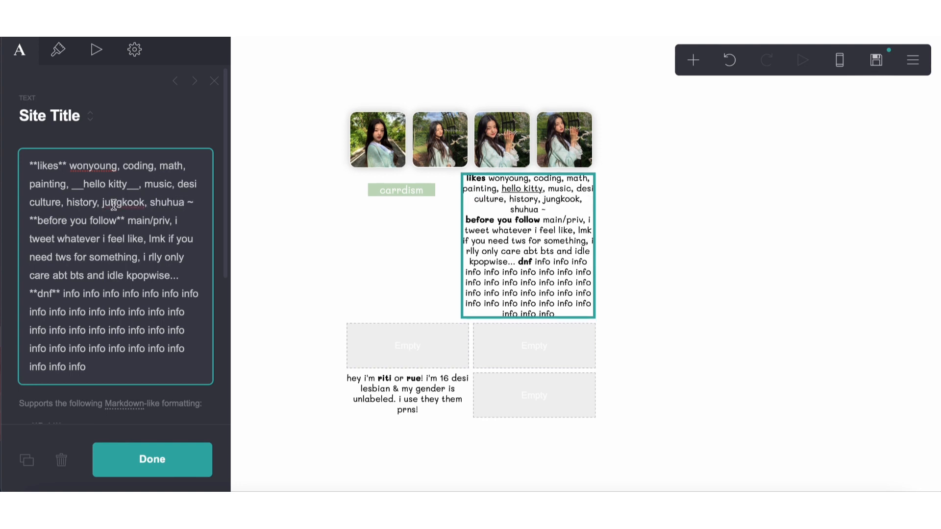
double_click(109, 168)
text(wonyo)
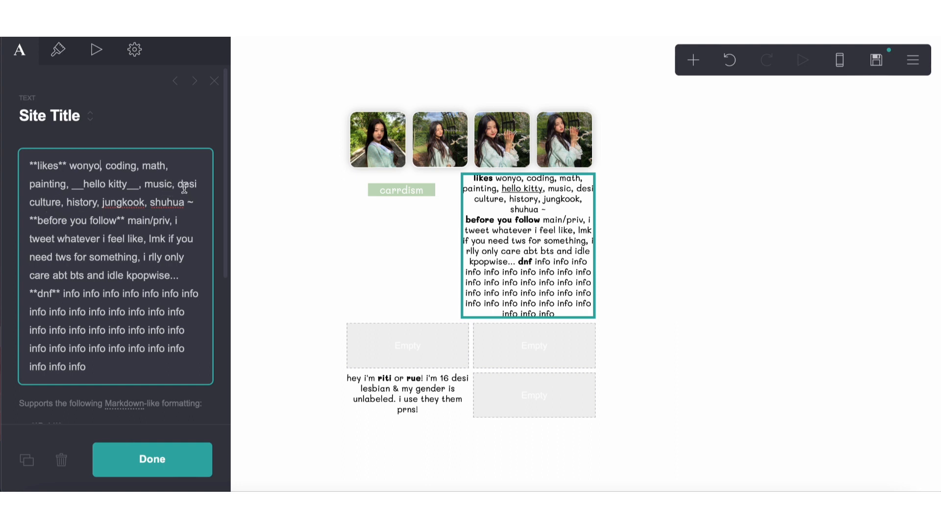
Step: Remove "history" from the likes and abbreviate "before you follow" to "byf"
double_click(101, 204)
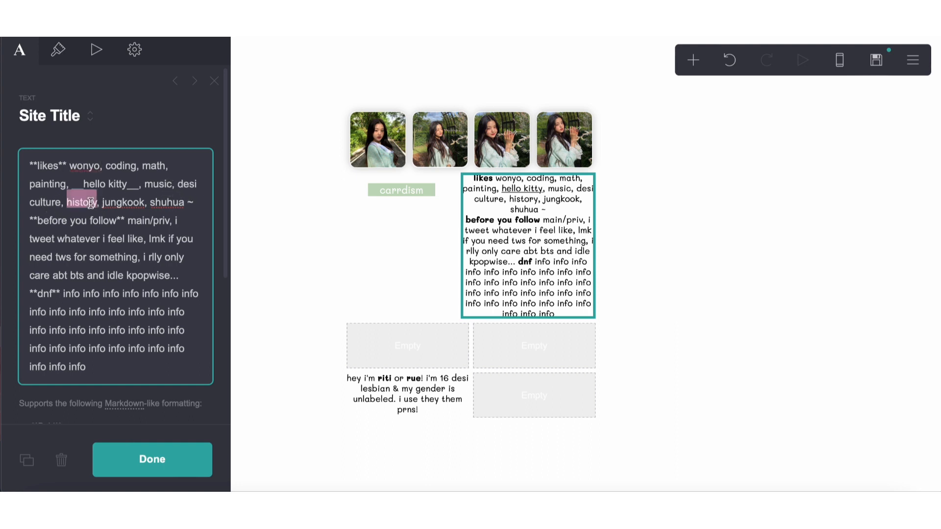
key(BackSpace)
key(BackSpace)
key(BackSpace)
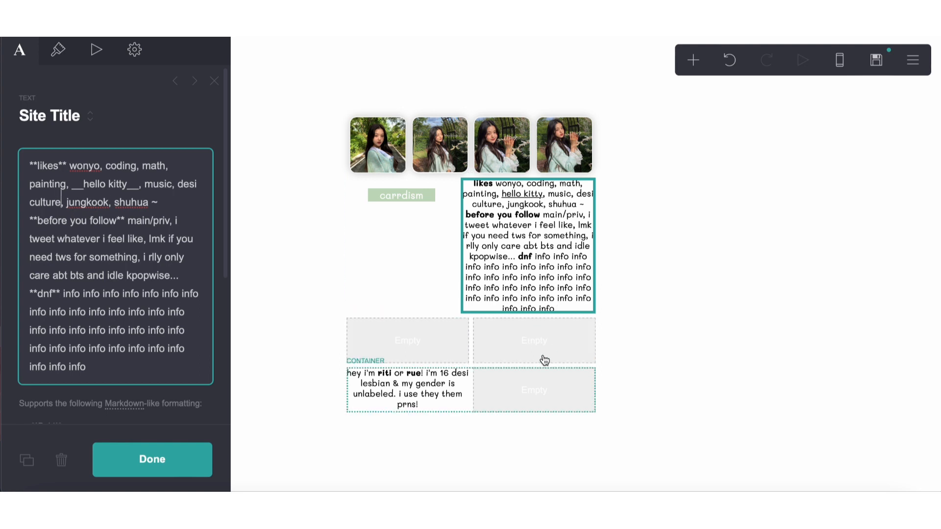
drag(117, 223, 48, 223)
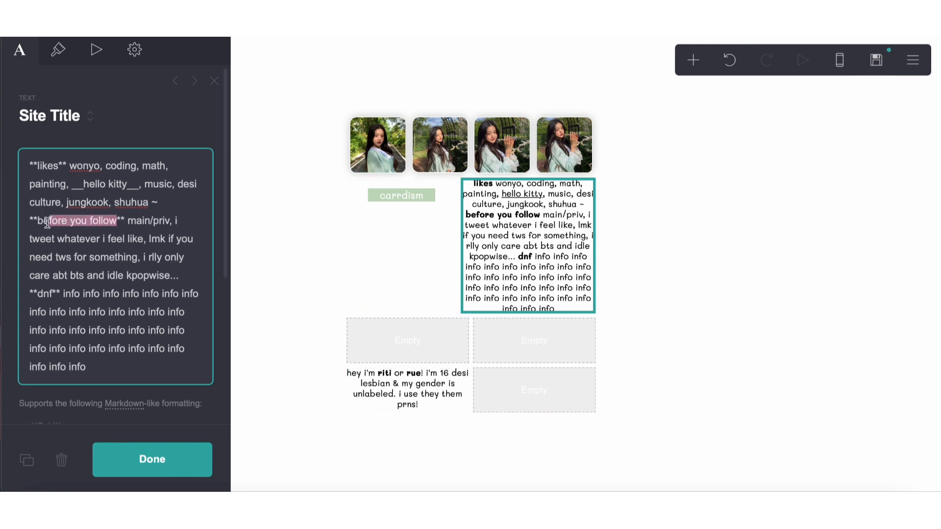
text(yf)
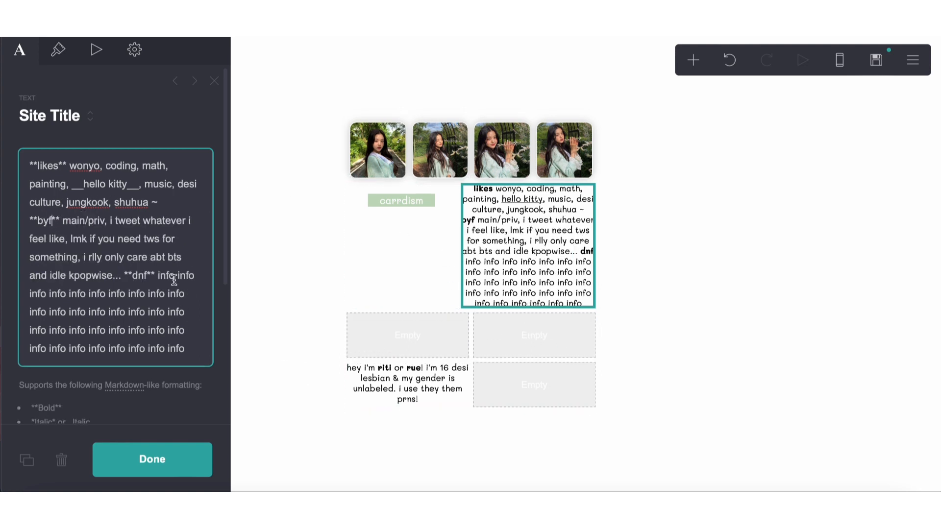
Step: Add an image element and place it directly below the "carrdism" title in the left column
click(390, 349)
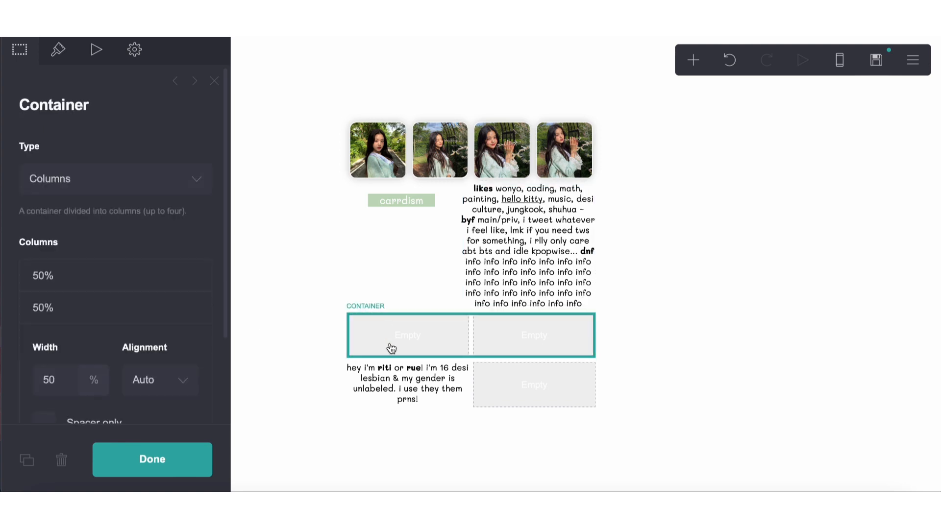
click(390, 365)
click(693, 60)
click(545, 141)
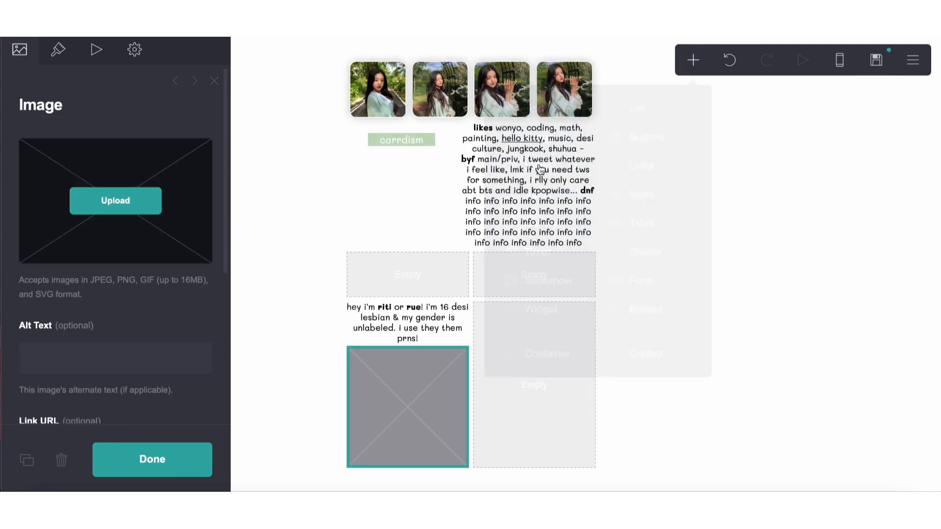
drag(403, 385, 399, 146)
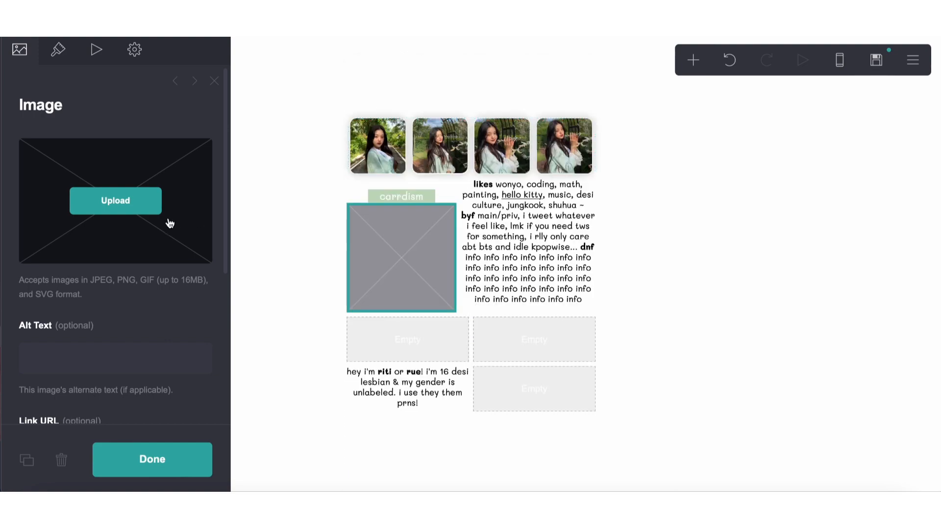
Step: Upload the Jang.Wonyou...ull.229388.jpg photo from Downloads into the new image element and reposition its crop before accepting
click(153, 203)
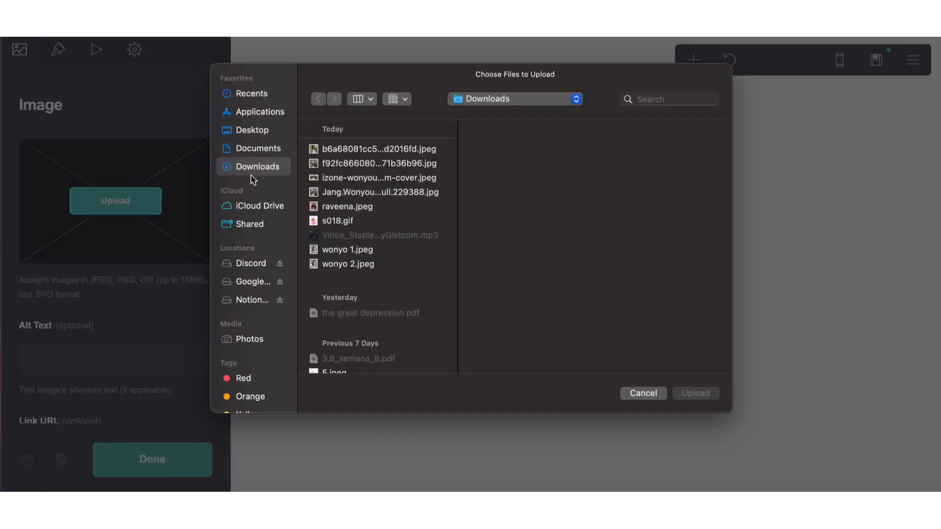
double_click(345, 150)
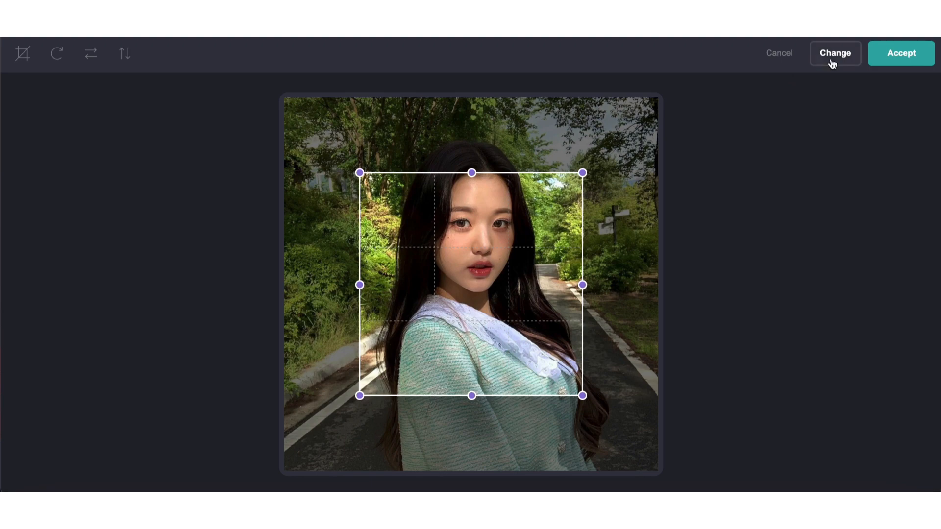
click(831, 62)
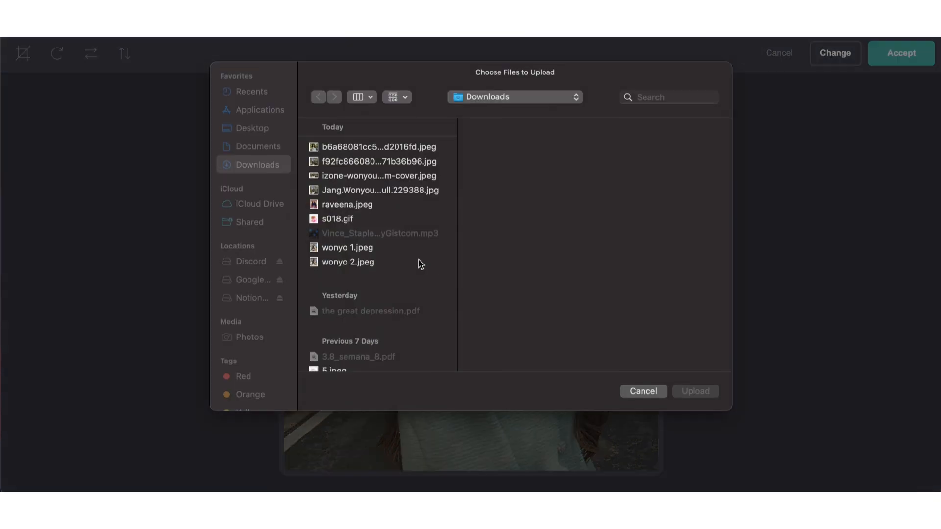
double_click(356, 196)
drag(502, 281, 467, 335)
key(Return)
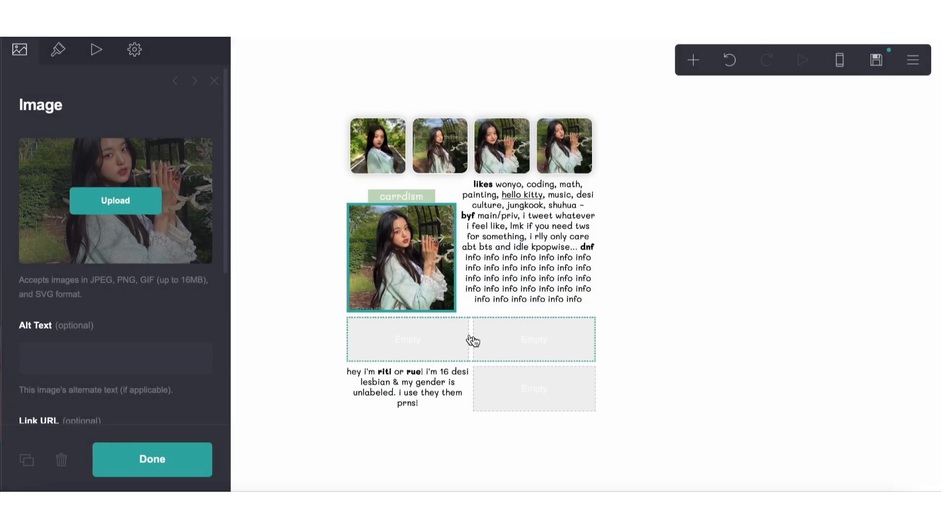
Step: Delete the divider above the "carrdism" title
click(482, 418)
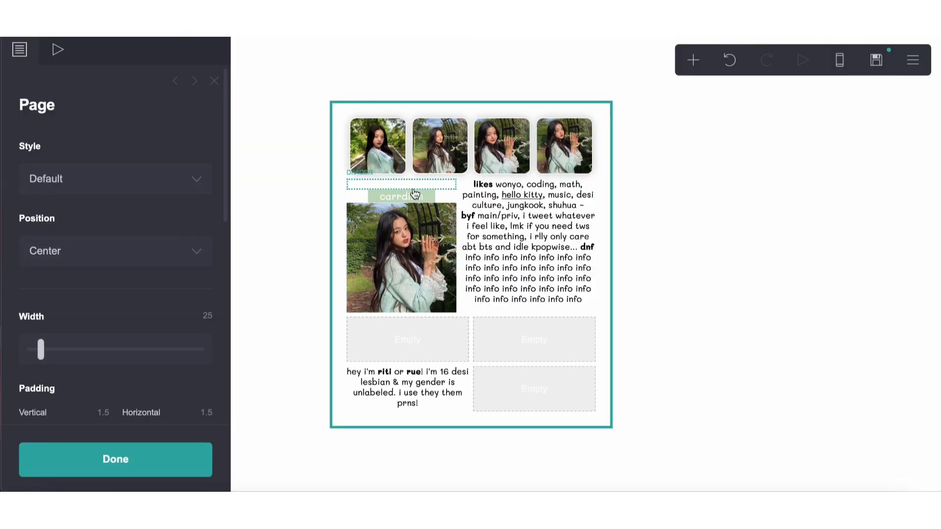
click(414, 193)
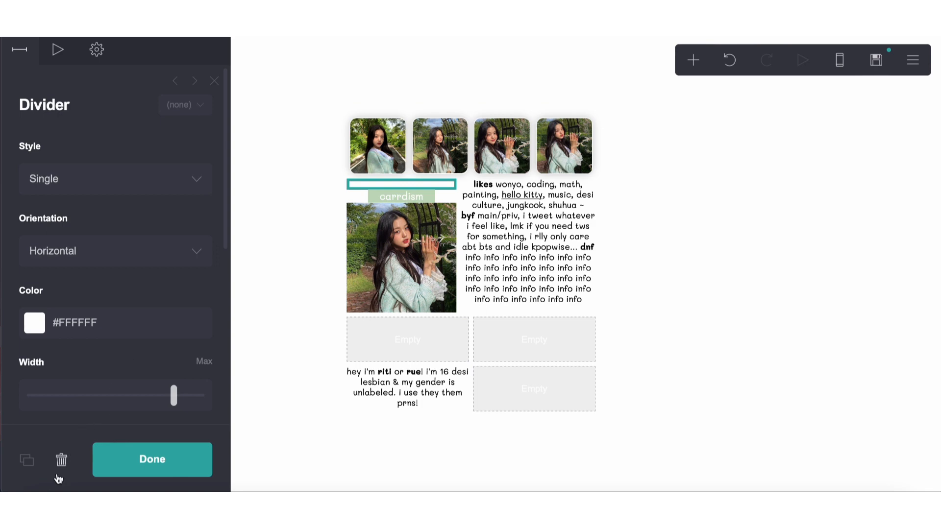
click(61, 459)
Step: Set the "carrdism" title's line spacing to 1.5 and its margins to 0.25
click(405, 191)
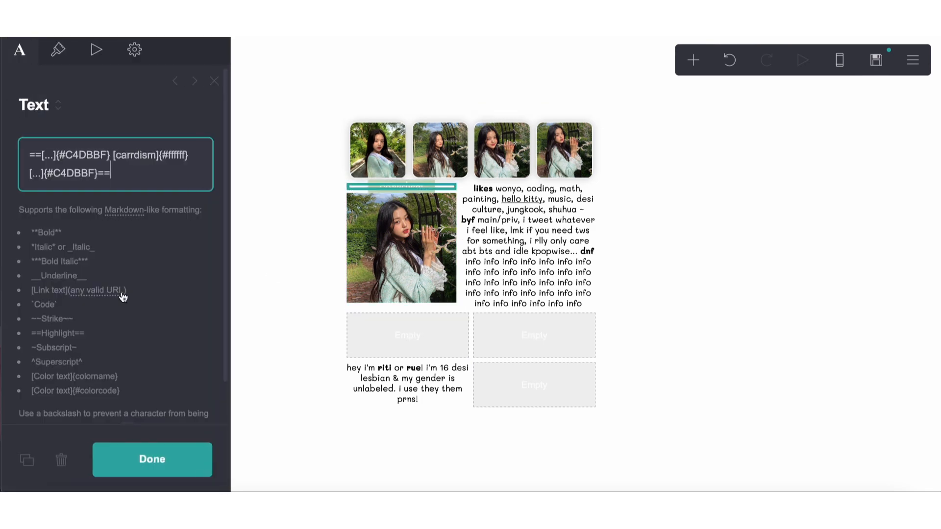
click(59, 49)
scroll(81, 219, down, 7)
scroll(82, 219, up, 2)
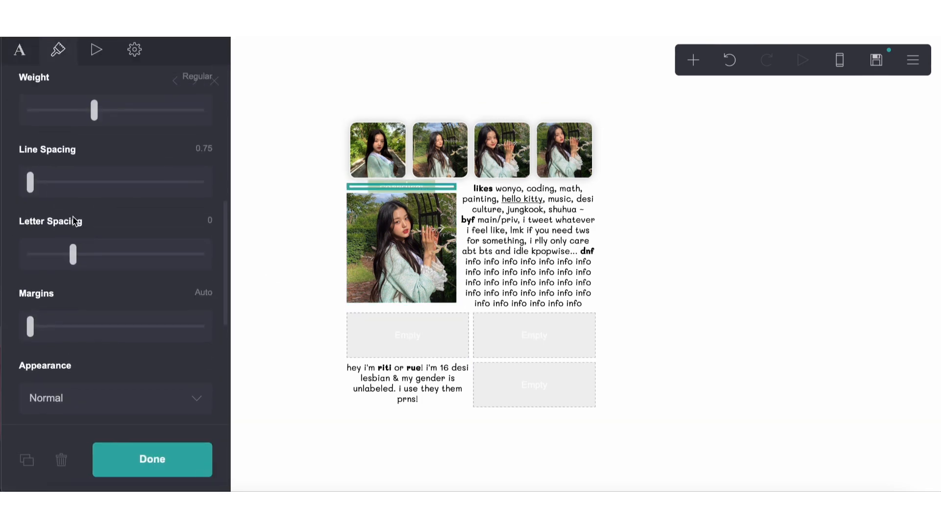
drag(78, 200, 104, 200)
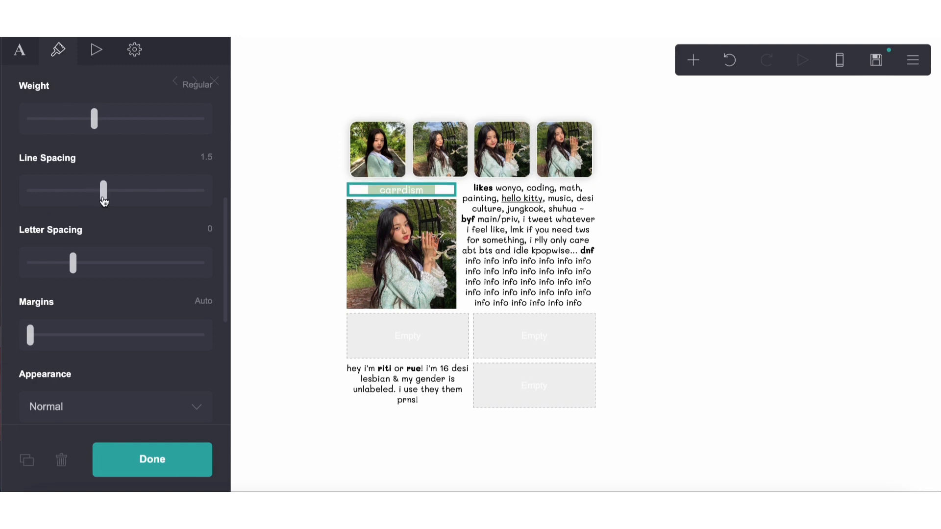
drag(31, 344, 41, 341)
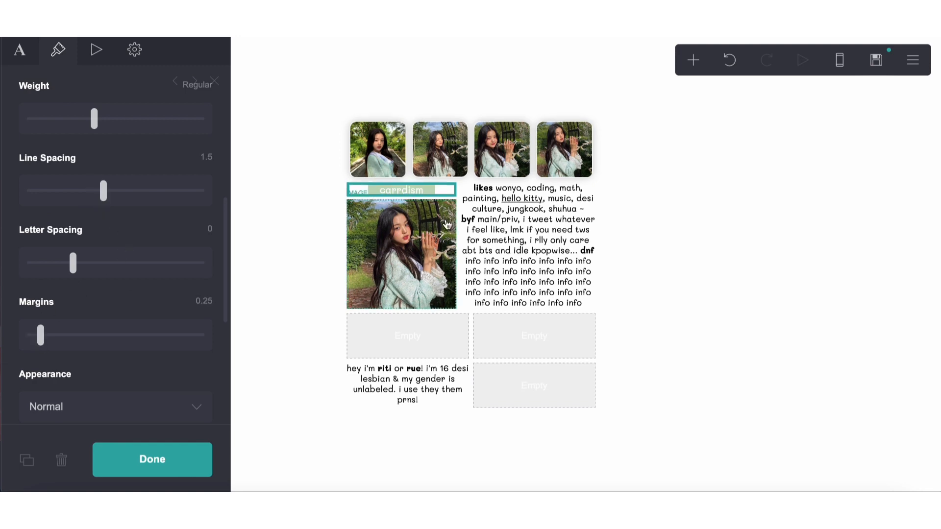
click(464, 294)
Step: Give the large photo below the title a white #FFFFFF border
click(420, 224)
scroll(146, 284, down, 5)
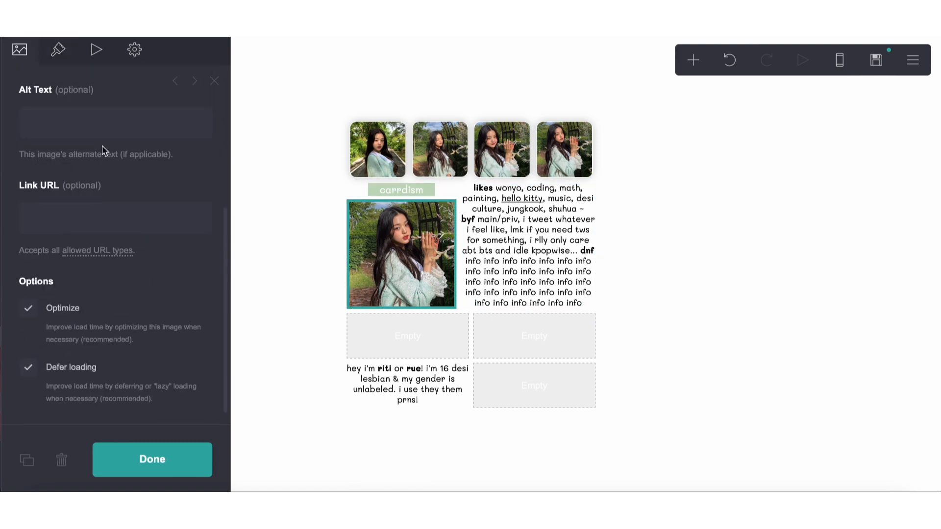
click(65, 60)
scroll(69, 208, up, 5)
scroll(71, 207, down, 6)
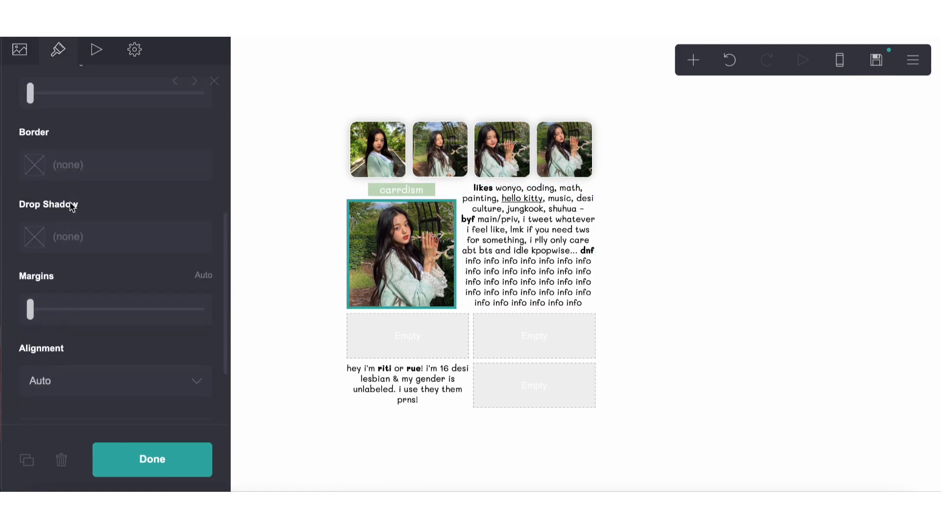
scroll(72, 207, up, 1)
click(67, 199)
drag(62, 261, 4, 106)
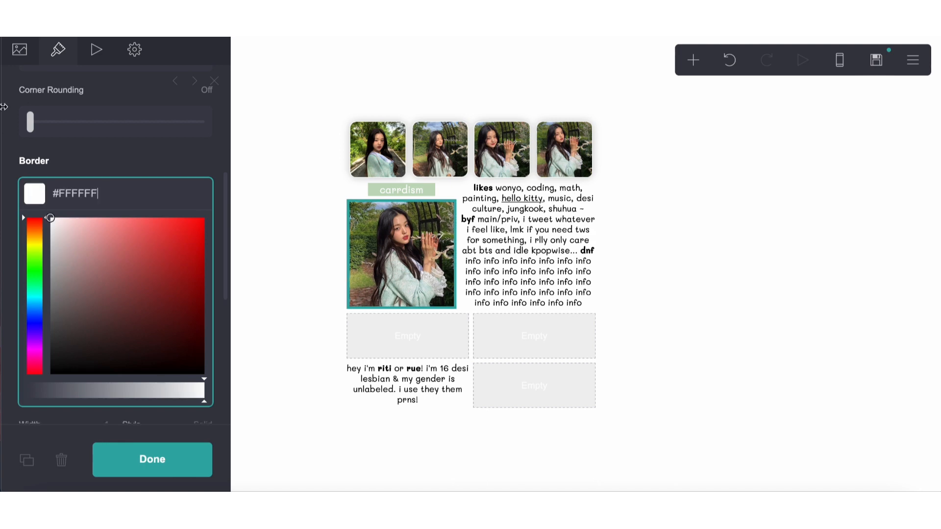
click(58, 152)
Step: Add a #999999 drop shadow to the large photo with distance 0 and blur 0.625
click(67, 343)
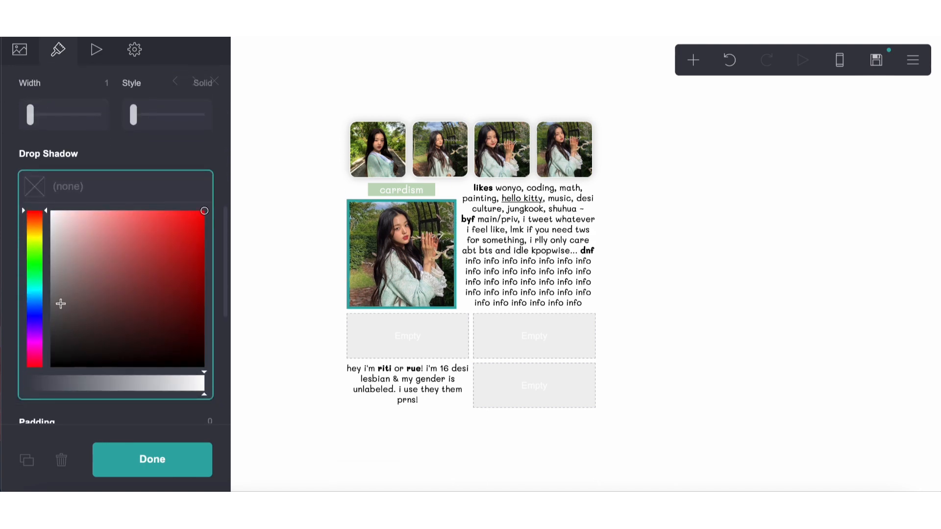
drag(59, 305, 29, 256)
click(67, 149)
drag(147, 319, 133, 319)
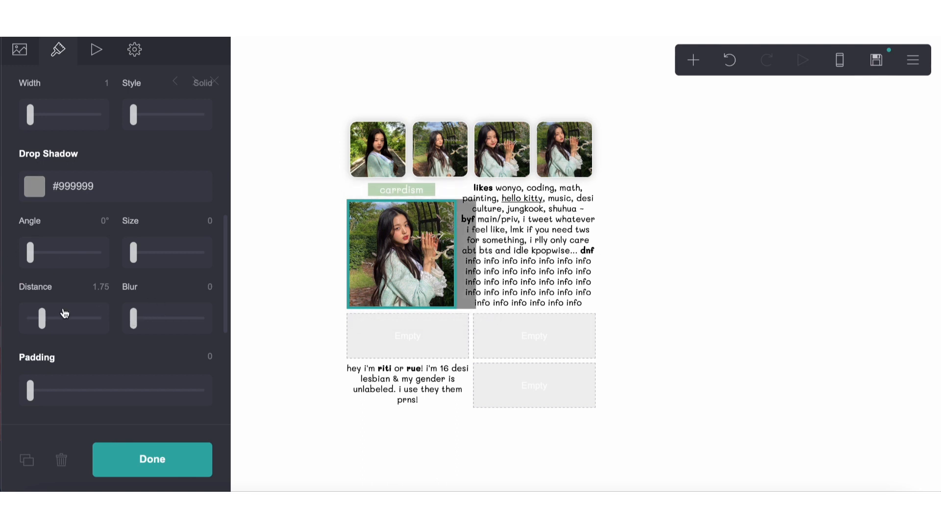
drag(41, 318, 29, 319)
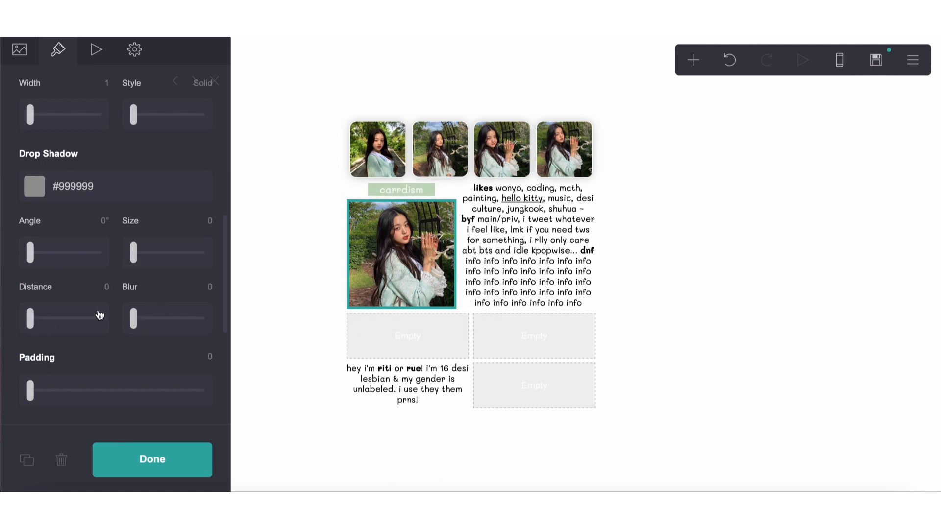
click(209, 289)
text(.6)
key(Return)
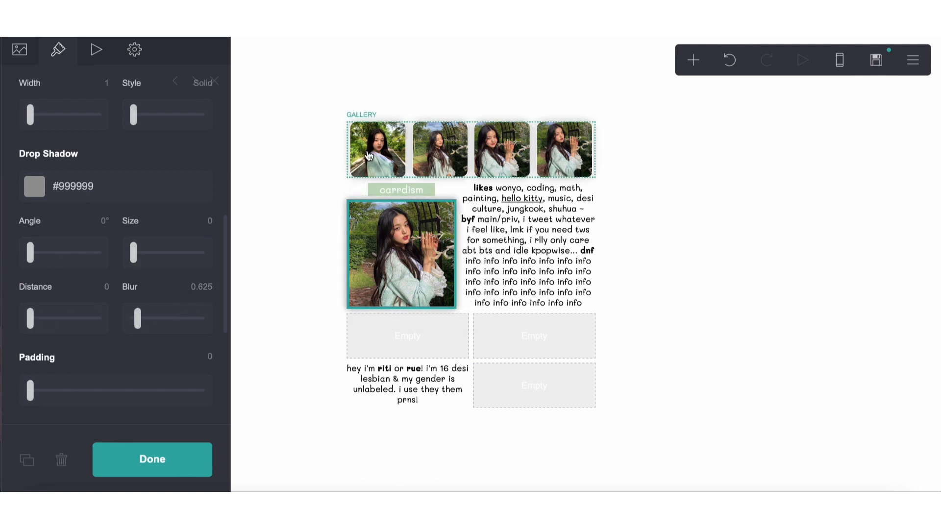
Step: Compare with the gallery's image styling and change the large photo's drop shadow color to #CCCCCC
click(368, 156)
scroll(120, 292, down, 3)
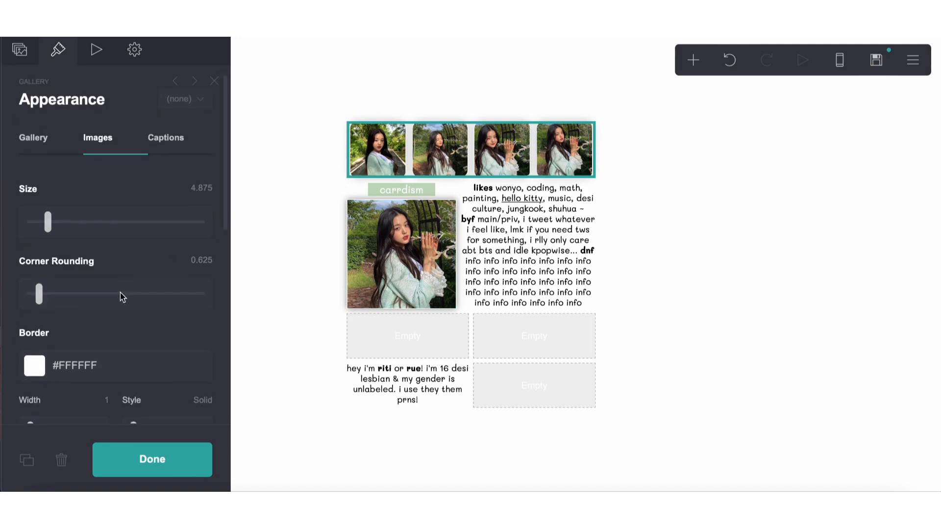
click(386, 275)
scroll(57, 340, down, 5)
scroll(72, 324, up, 2)
scroll(78, 324, down, 4)
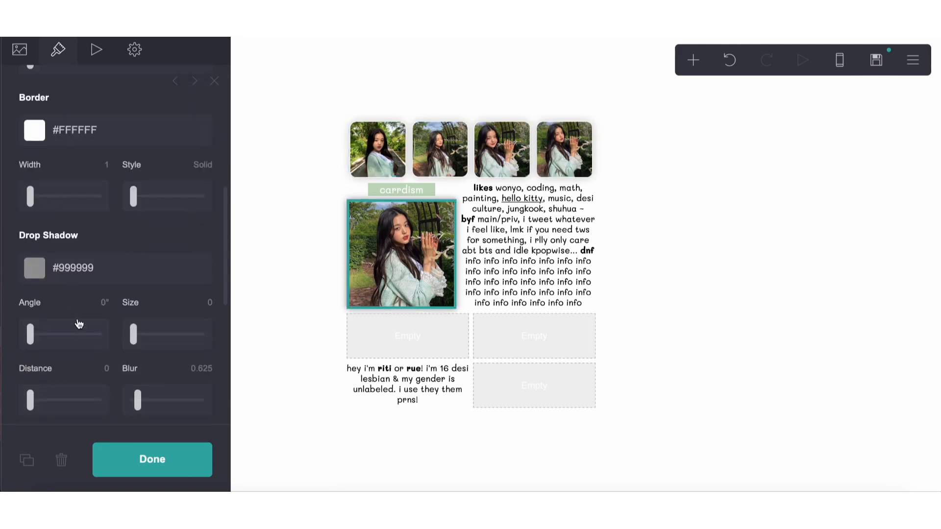
click(74, 268)
text(#CCCCC)
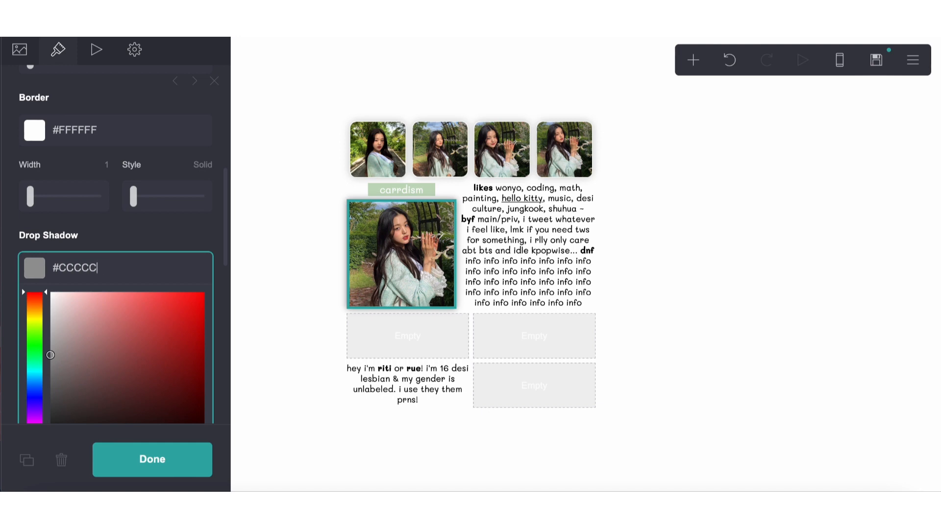
text(C)
click(97, 209)
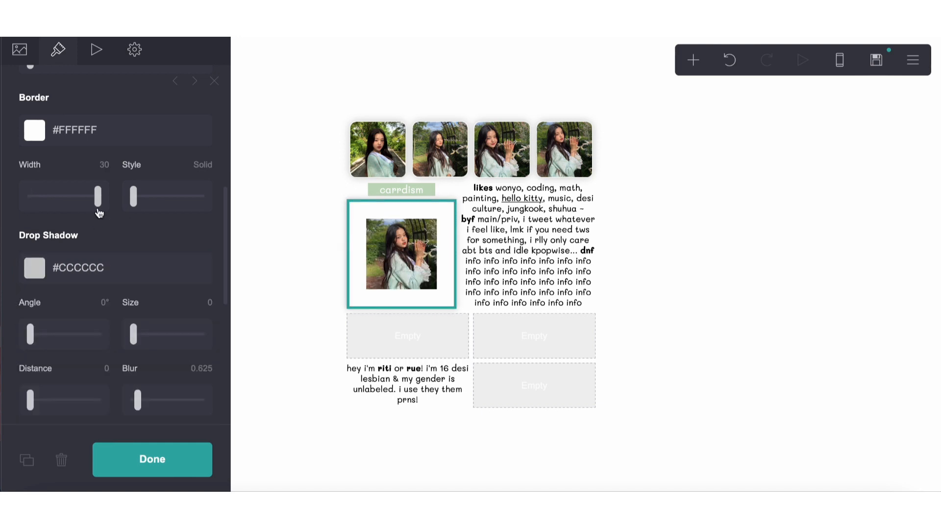
click(729, 61)
Step: Set the large photo's corner rounding to 0.25 and close its appearance settings
scroll(160, 228, up, 5)
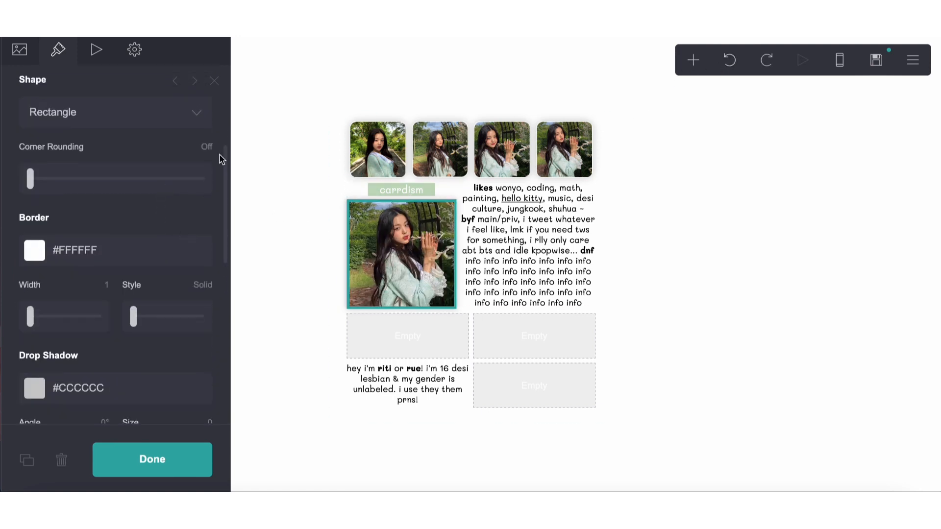
click(206, 146)
text(0.25)
key(Return)
click(722, 224)
click(722, 224)
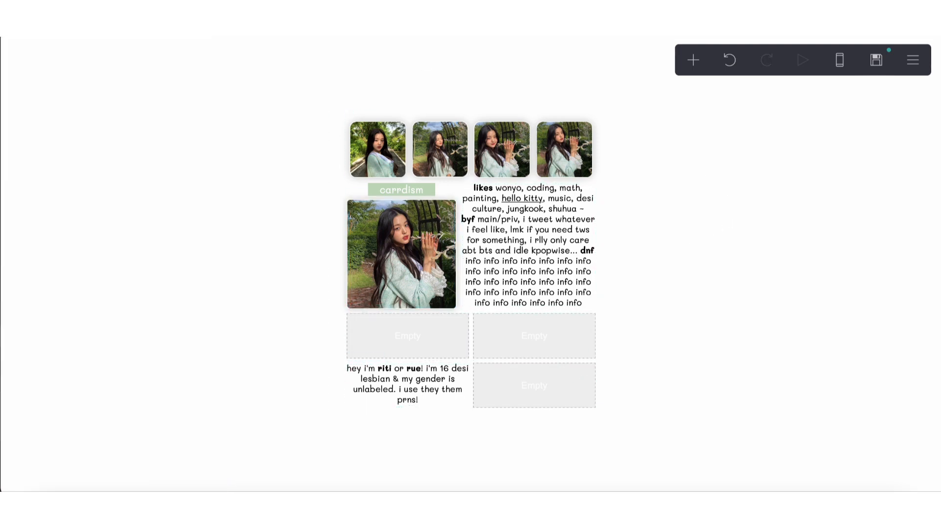
Step: Check the reference layout on We Heart It, then return to Carrd and move the introduction text directly below the large photo
key(ctrl+Tab)
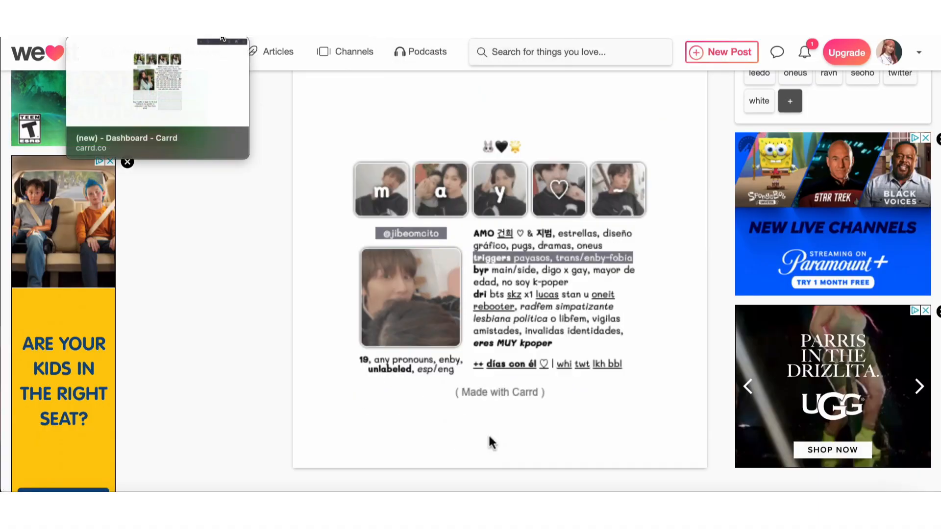
scroll(478, 365, down, 1)
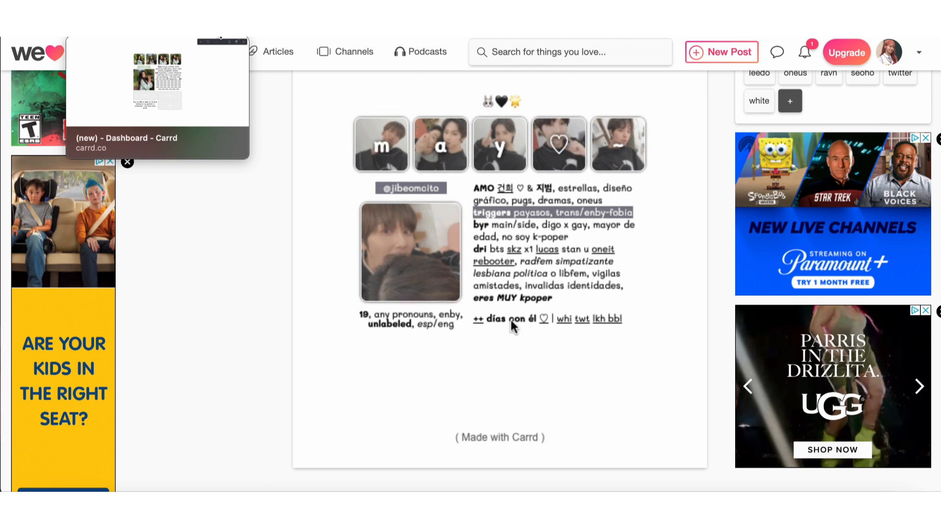
key(ctrl+shift+Tab)
drag(399, 357, 397, 337)
Step: Shorten the introduction text by removing "hey i'm", the "i'm" before "16" and ". i use"
click(392, 345)
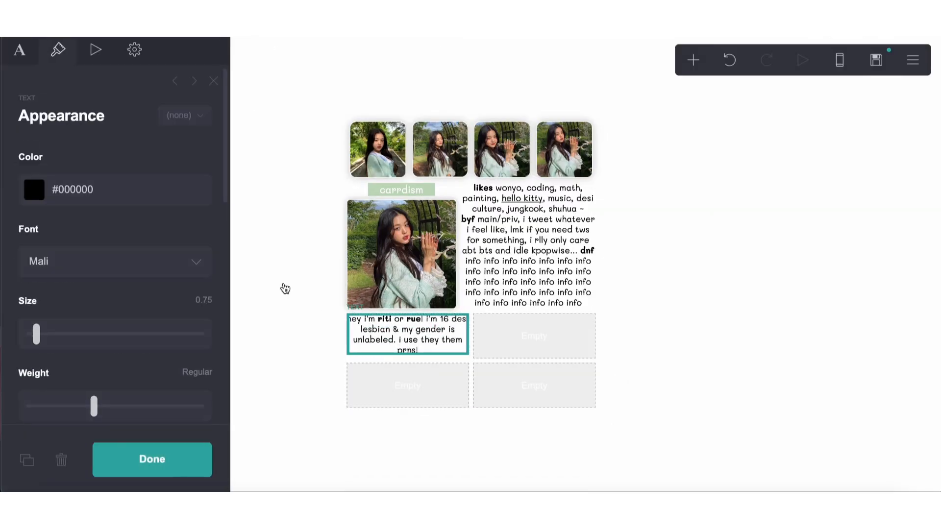
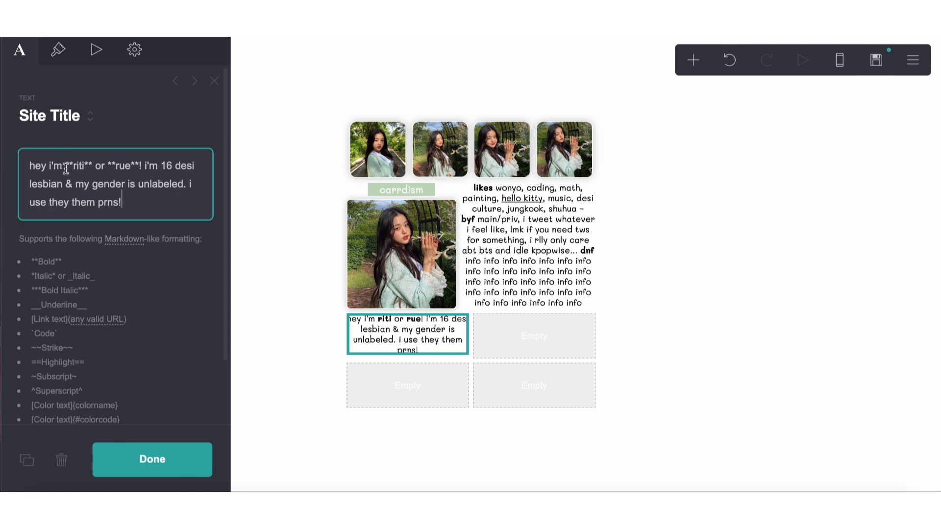
drag(68, 169, 20, 168)
key(BackSpace)
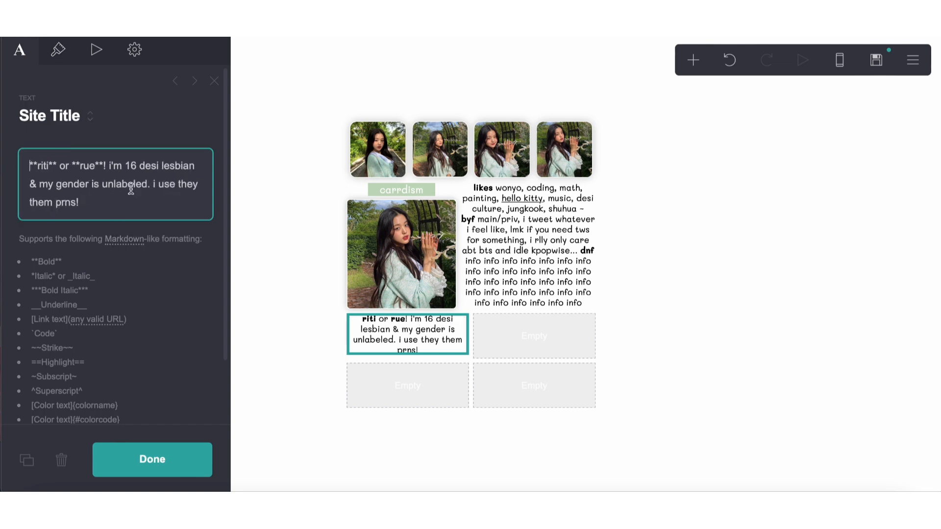
key(BackSpace)
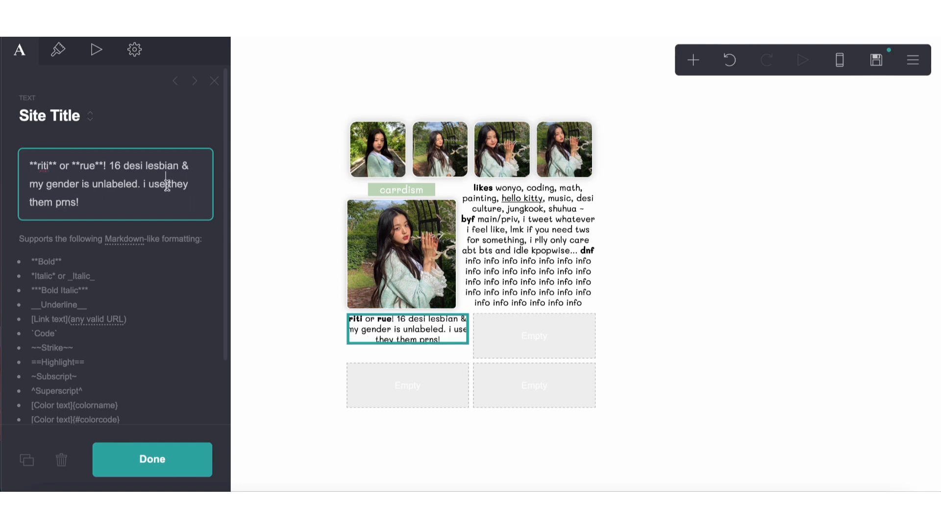
drag(167, 185, 138, 185)
key(BackSpace)
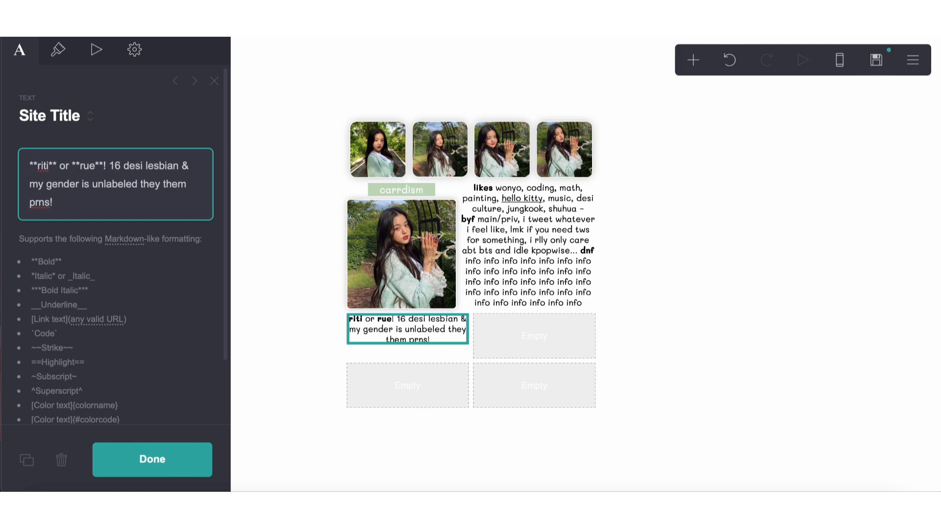
Step: Make "they them" bold in the introduction using ** markers around it
text(**)
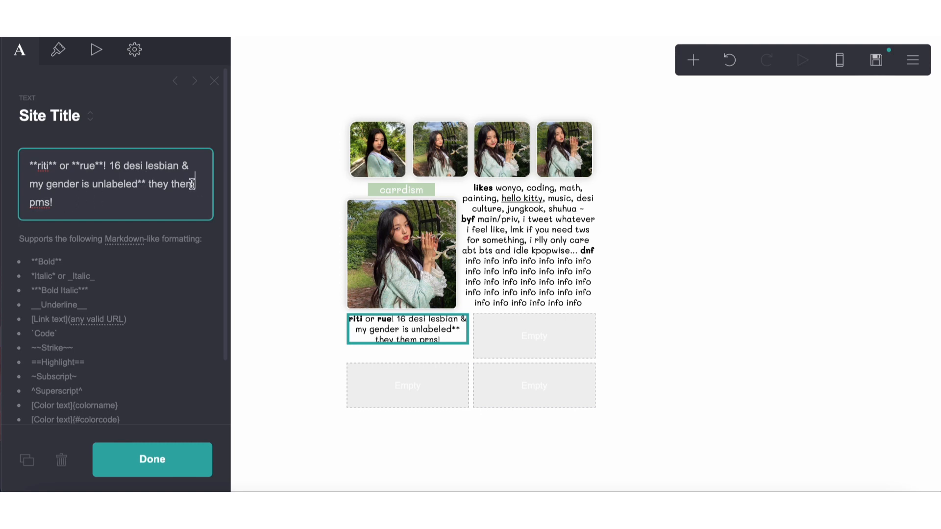
key(BackSpace)
text(**)
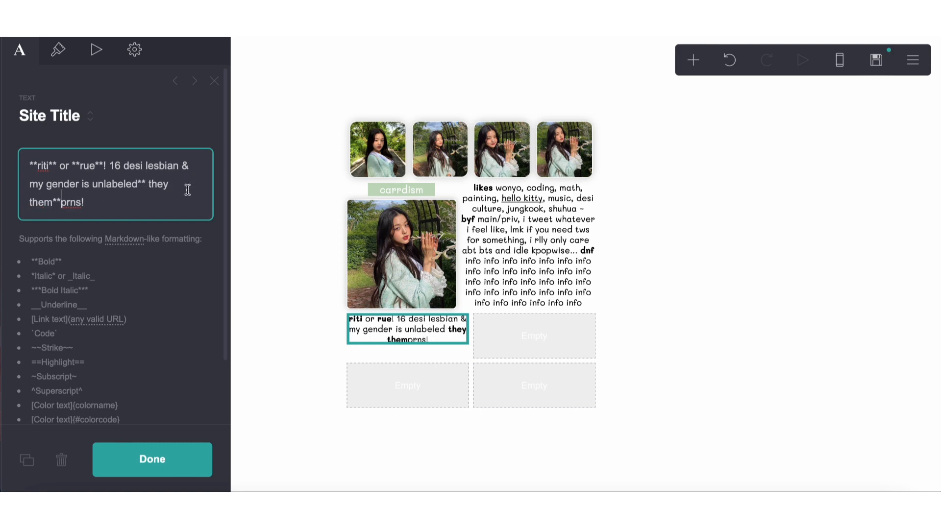
click(321, 351)
click(321, 424)
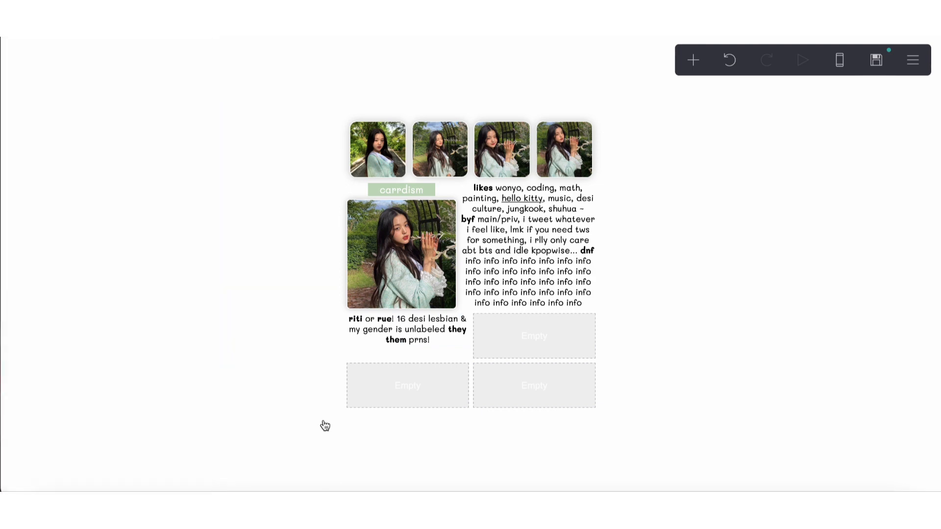
Step: Replace the exclamation mark before "16 desi lesbian" in the introduction with "~"
click(392, 335)
click(107, 165)
key(BackSpace)
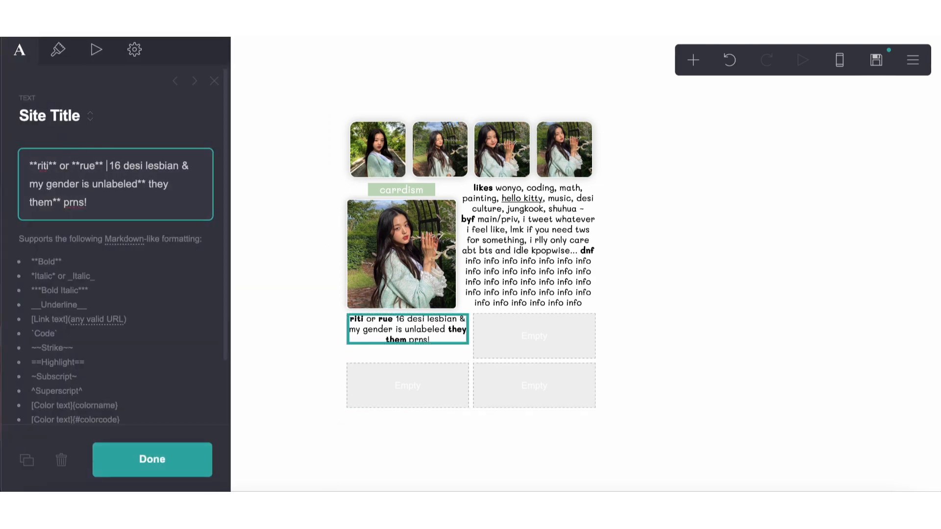
text(~)
click(544, 406)
click(483, 446)
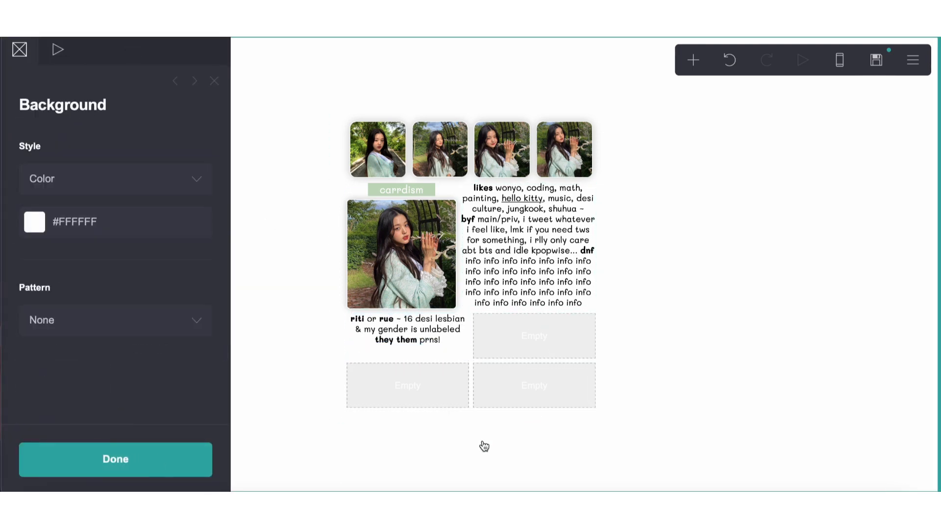
click(483, 446)
Step: Duplicate the introduction text and place the copy in the empty right column cell beside it
click(461, 384)
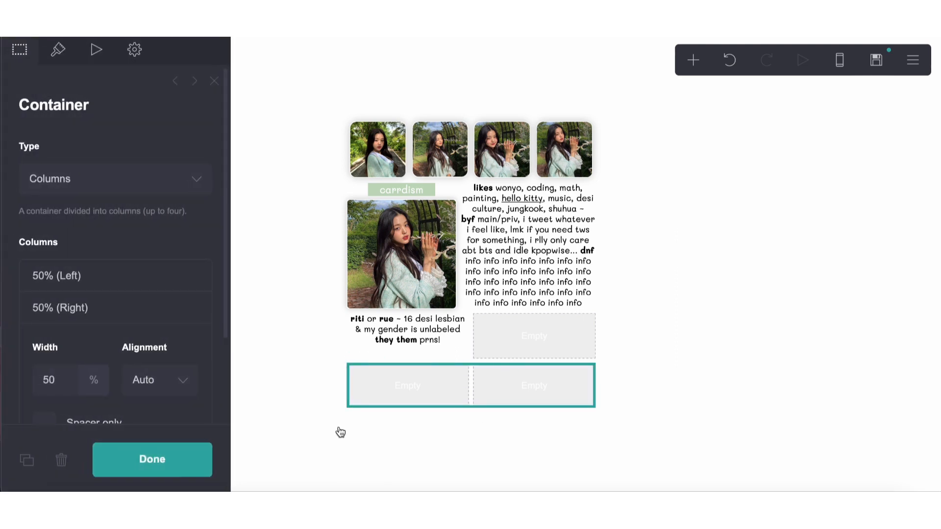
click(422, 340)
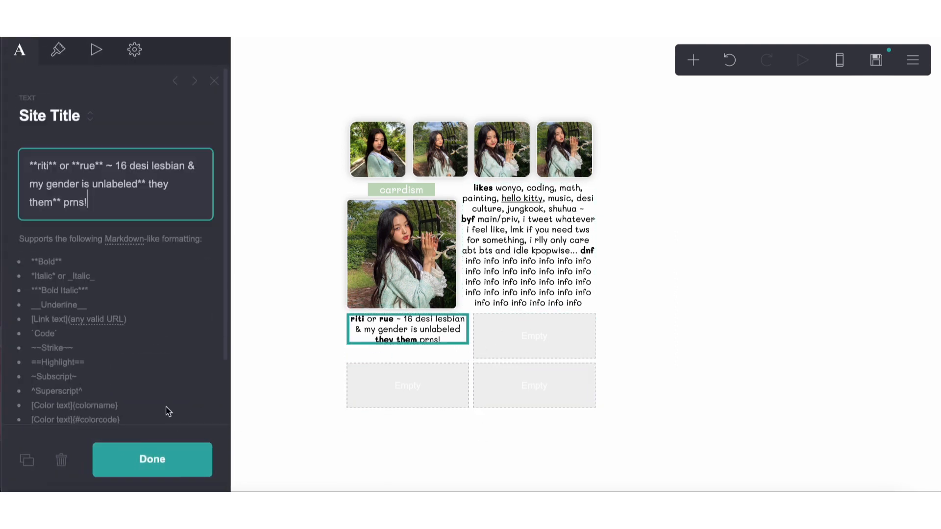
click(26, 460)
drag(407, 344, 519, 339)
click(417, 456)
click(418, 457)
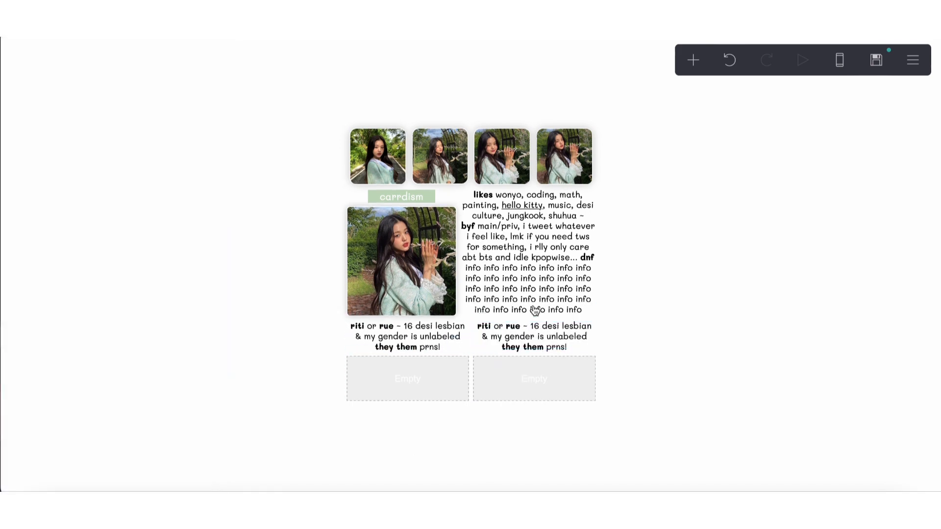
Step: Replace the duplicated introduction text with a bold "interests" link to the section, entered as [**interests**](#interests)
click(538, 338)
key(ctrl+a)
text([)
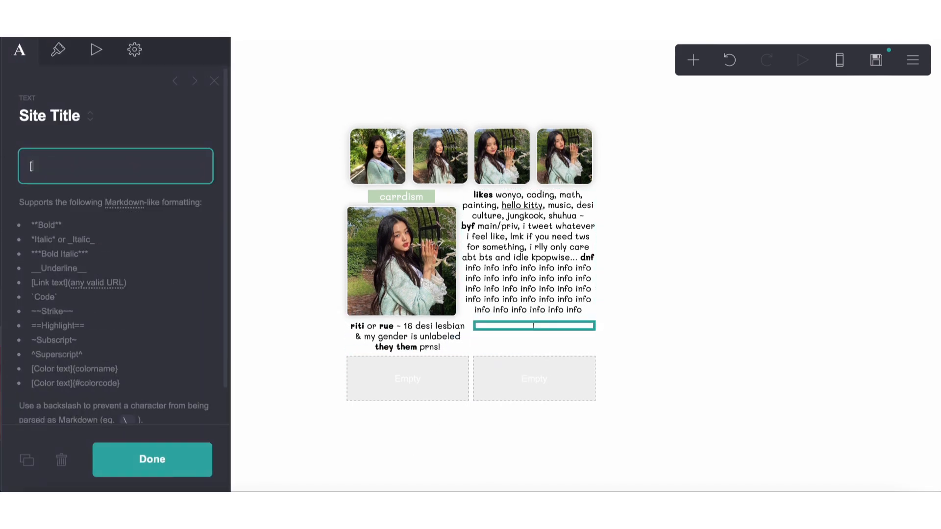
text(**@)
key(BackSpace)
text(erests**)
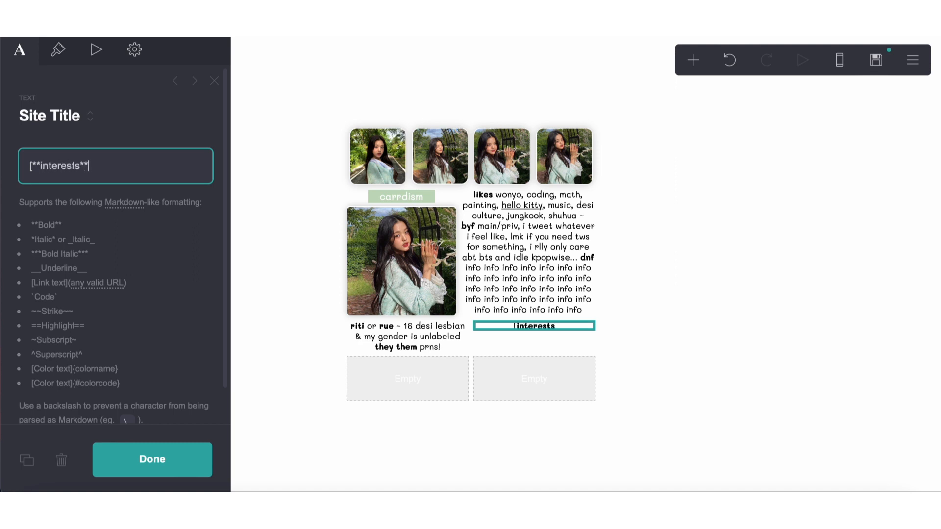
text(](#interests))
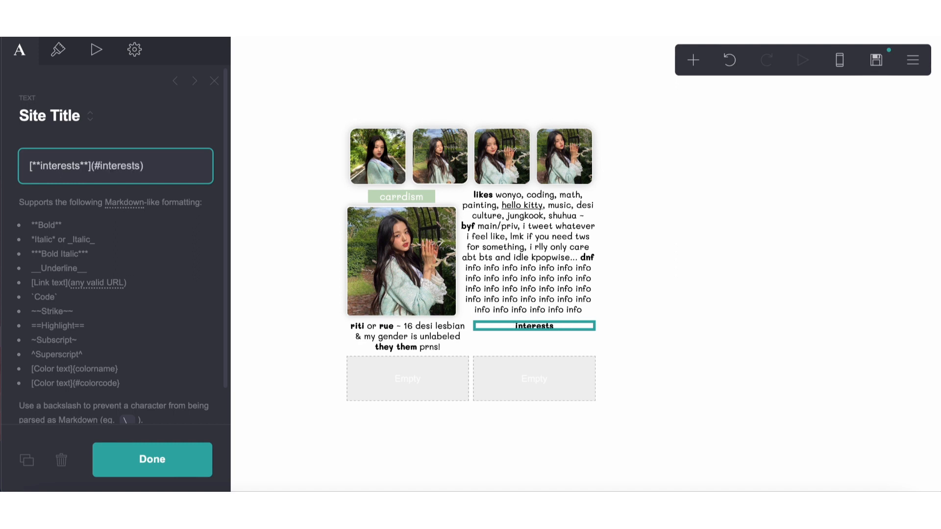
Step: Add a second line to the text with a bold "music" link, [**music**](#music)
key(Return)
text([)
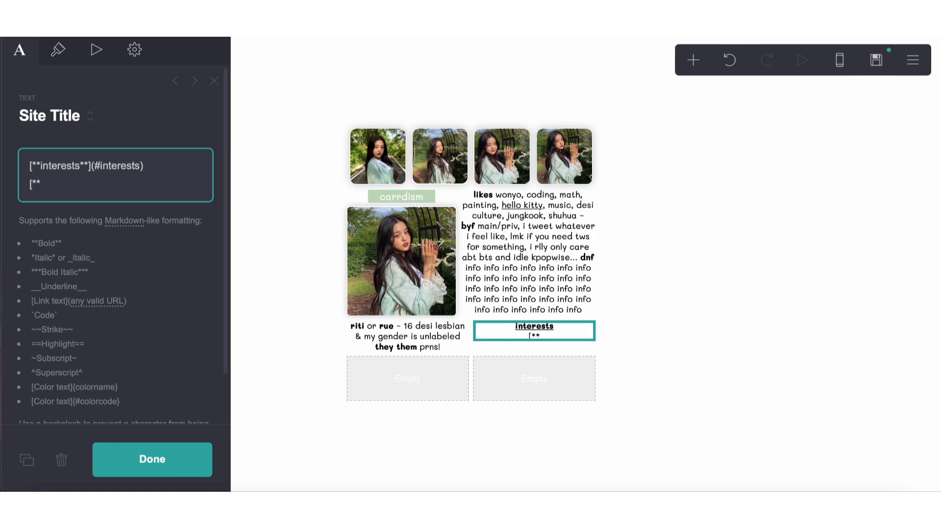
text(**music**](#music))
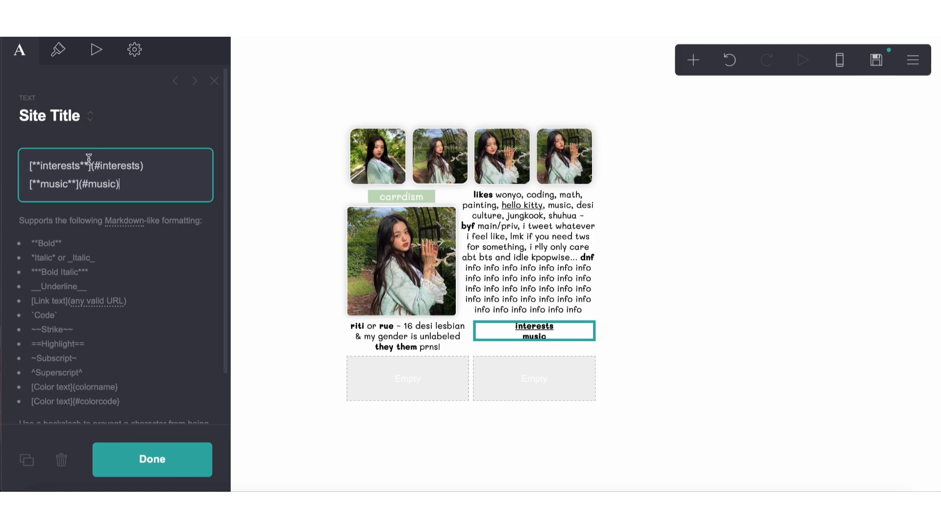
Step: Delete the "interests" link line together with its empty line so the text starts with the music link
double_click(66, 169)
triple_click(135, 160)
key(BackSpace)
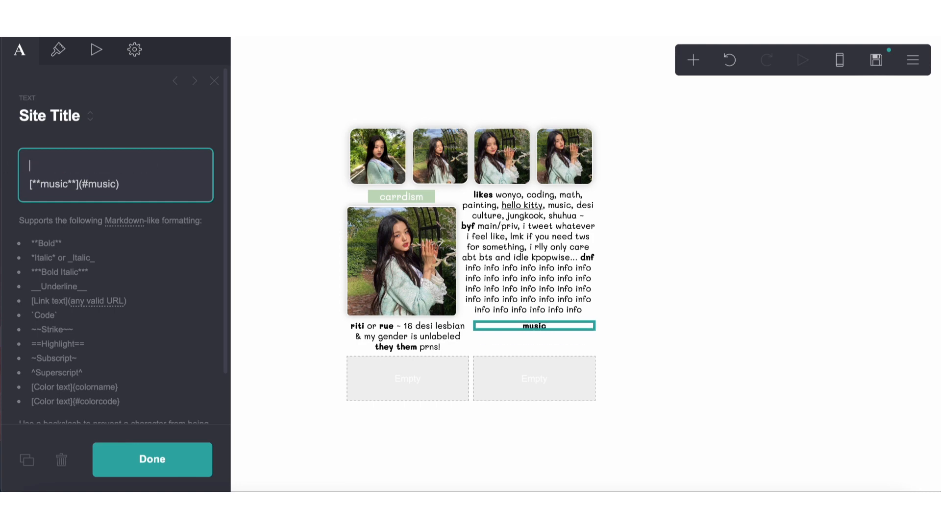
click(30, 187)
key(BackSpace)
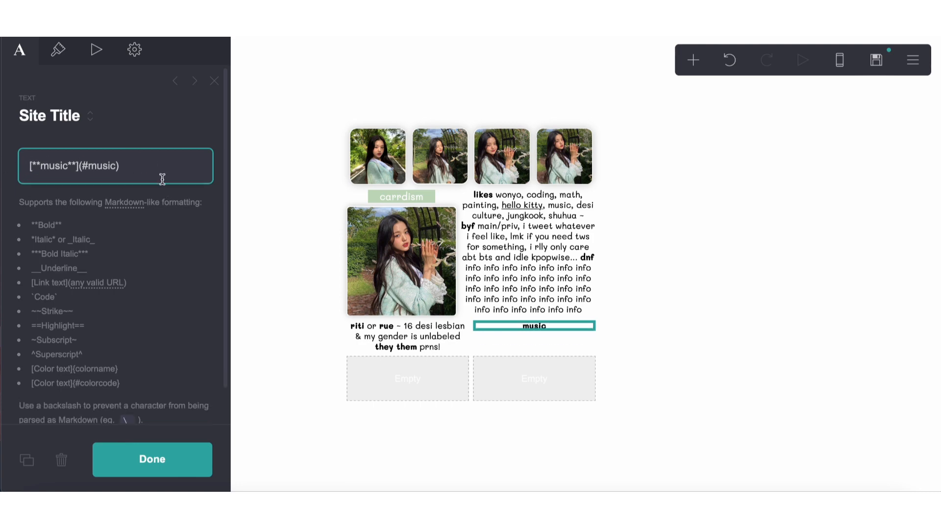
Step: Start a second line under the music link and begin the highlighted label markup ==[..]{ on it
click(156, 165)
key(Return)
text([**l)
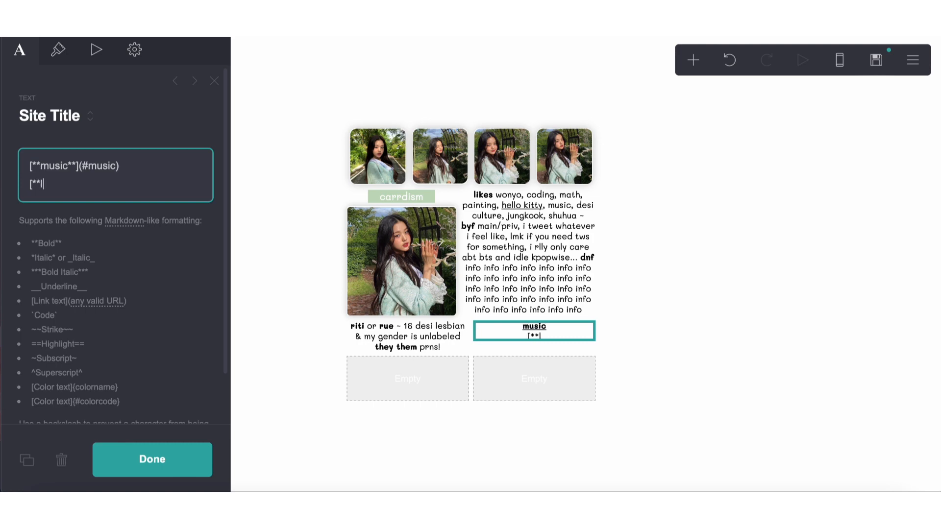
text(inks)
key(BackSpace)
key(BackSpace)
key(BackSpace)
key(BackSpace)
key(BackSpace)
key(BackSpace)
key(BackSpace)
key(BackSpace)
text(lin)
key(BackSpace)
key(BackSpace)
key(BackSpace)
text(==[..]{)
Step: Copy the highlighted "carrdism" title markup and paste it over the partial markup under the music link
click(414, 199)
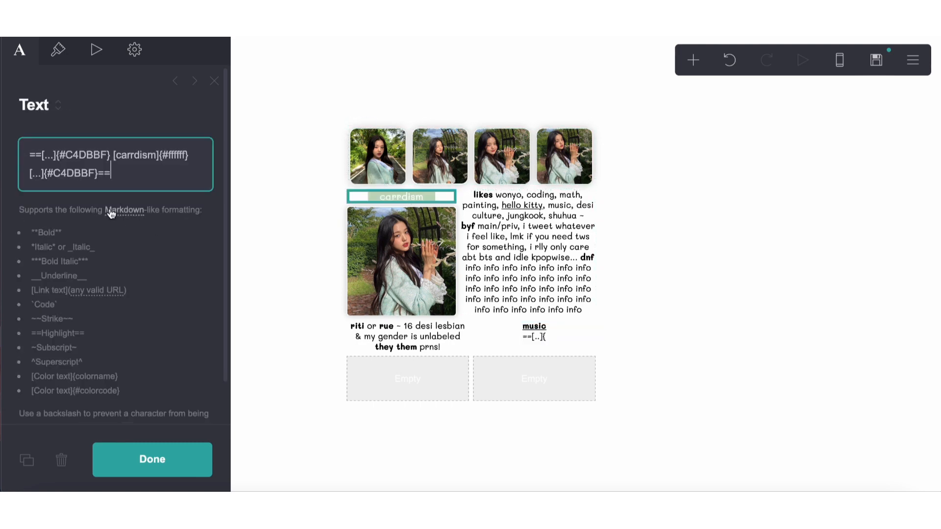
drag(123, 179, 3, 143)
key(ctrl+c)
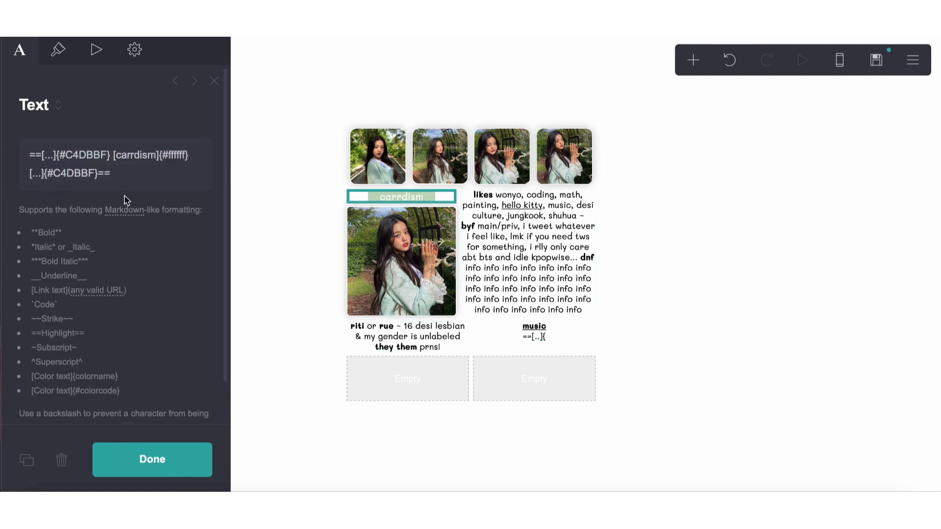
click(534, 331)
click(70, 182)
drag(71, 181, 9, 182)
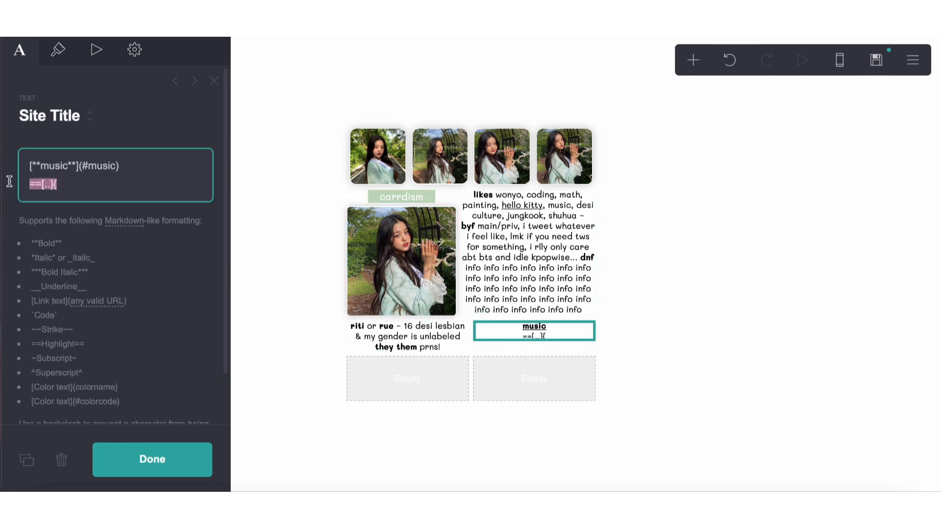
key(ctrl+v)
Step: Set the line spacing of the music and label text to 1.5
click(58, 49)
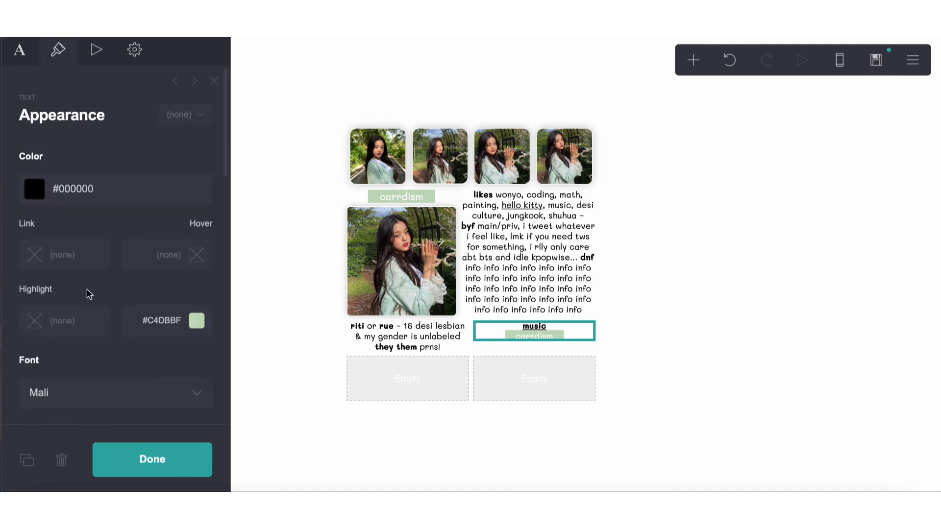
scroll(87, 290, down, 5)
scroll(86, 339, down, 1)
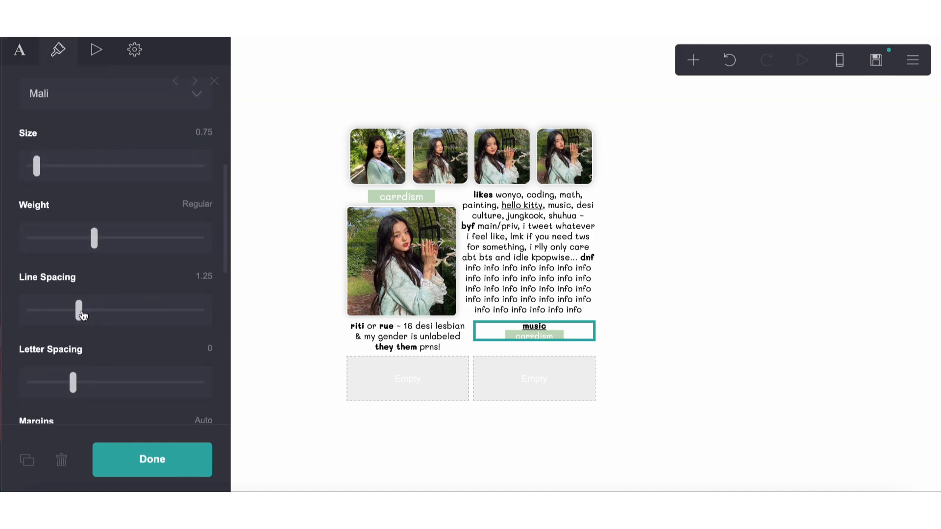
drag(82, 315, 102, 318)
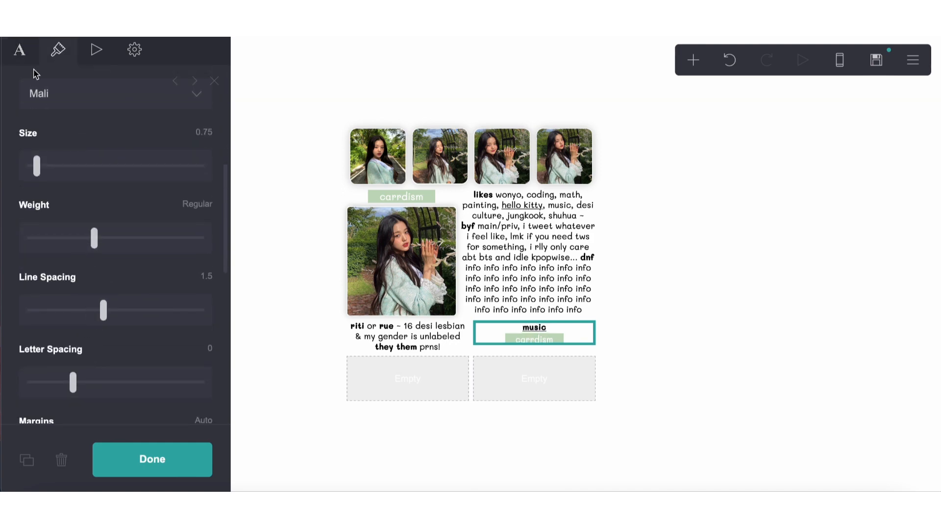
Step: Change the pasted label's wording to "links" and shorten the dots on both sides of it to a single dot
click(20, 57)
double_click(137, 112)
text(links)
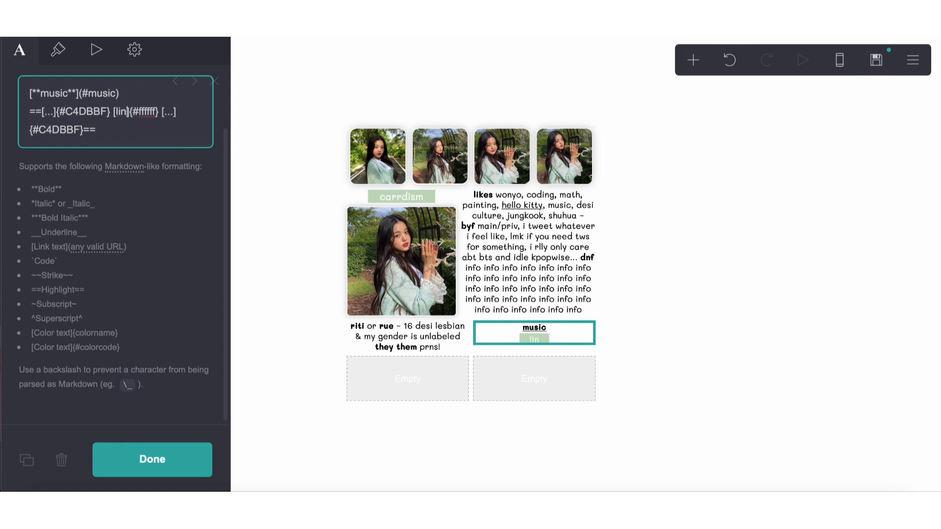
click(53, 115)
key(BackSpace)
key(BackSpace)
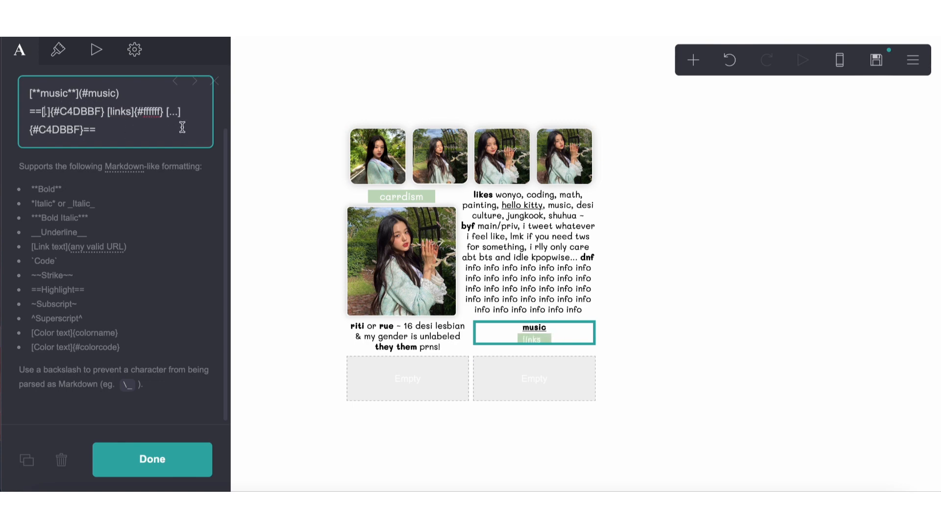
click(176, 114)
key(BackSpace)
key(BackSpace)
Step: Add a "whi" link after the highlighted "links" label, pointing to the weheartit.com profile
click(102, 122)
text([whi](we)
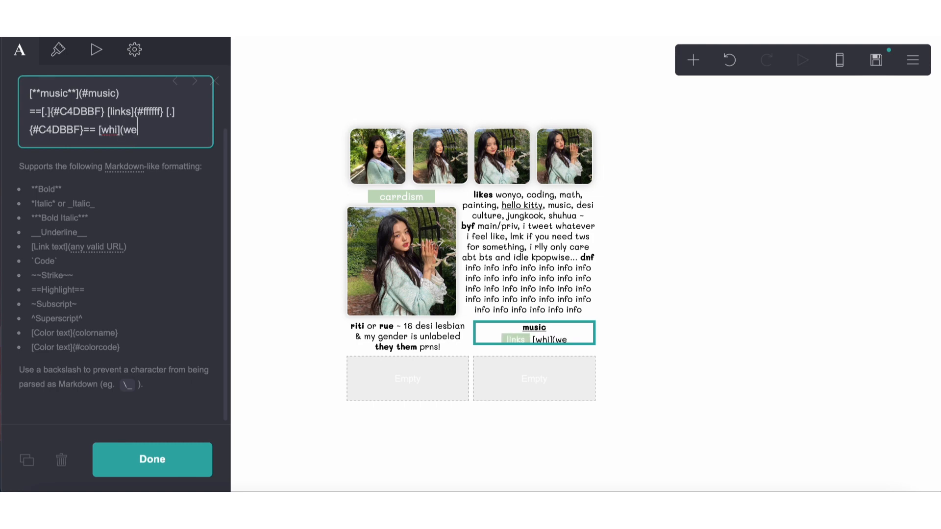
text(heartit.com/ru)
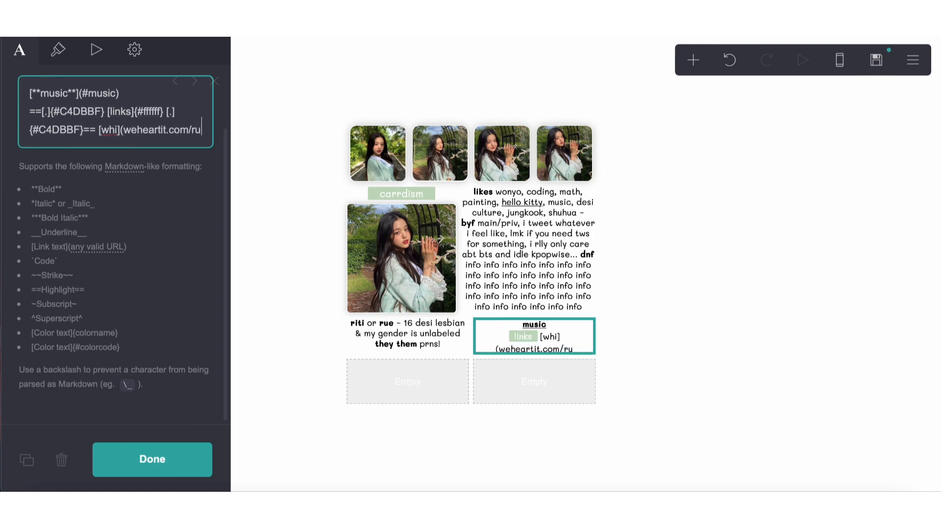
text(esha) [)
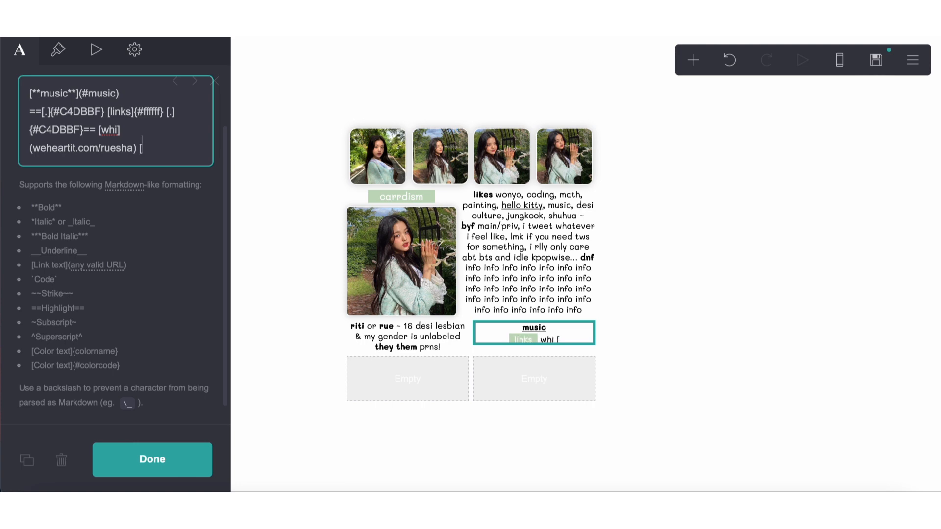
Step: Add a "ccat" link pointing to curiouscat and a "rkive" link pointing to the personal crd.co page, then close the text
text(ccat])
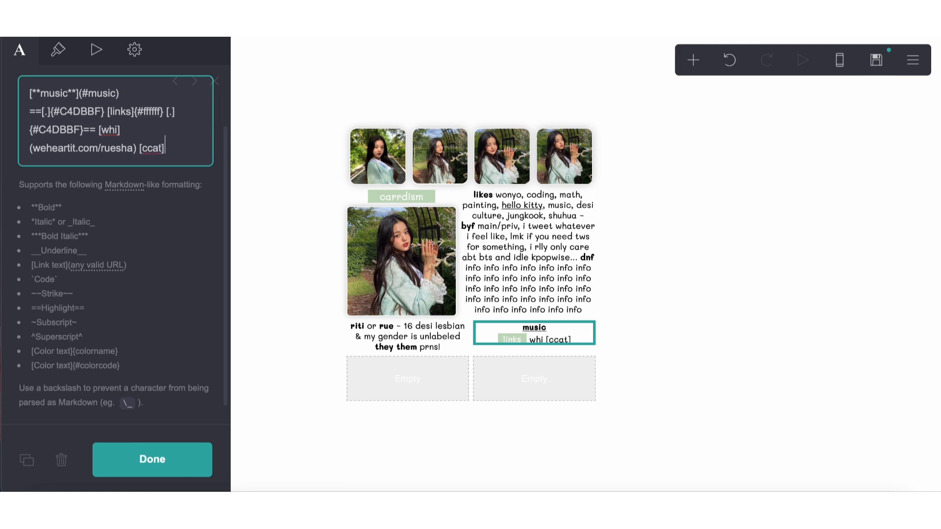
text((curio)
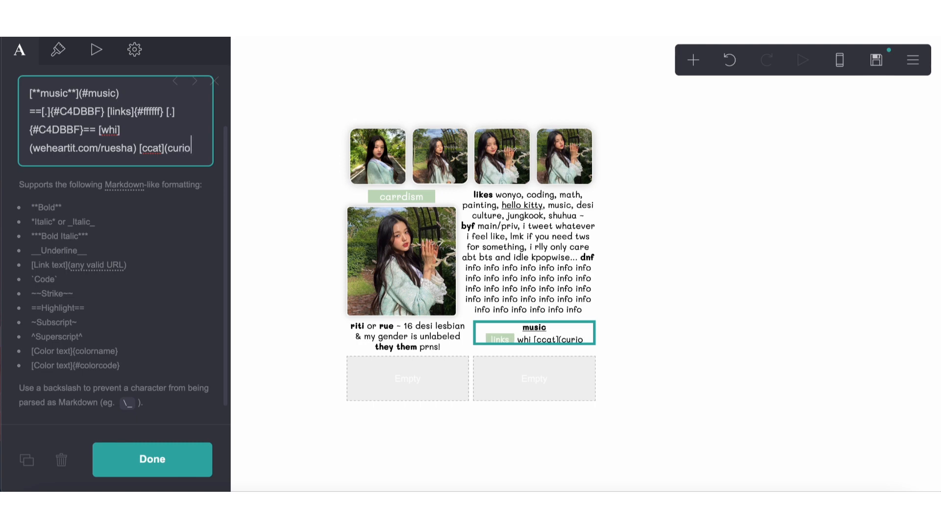
text(uscat) [)
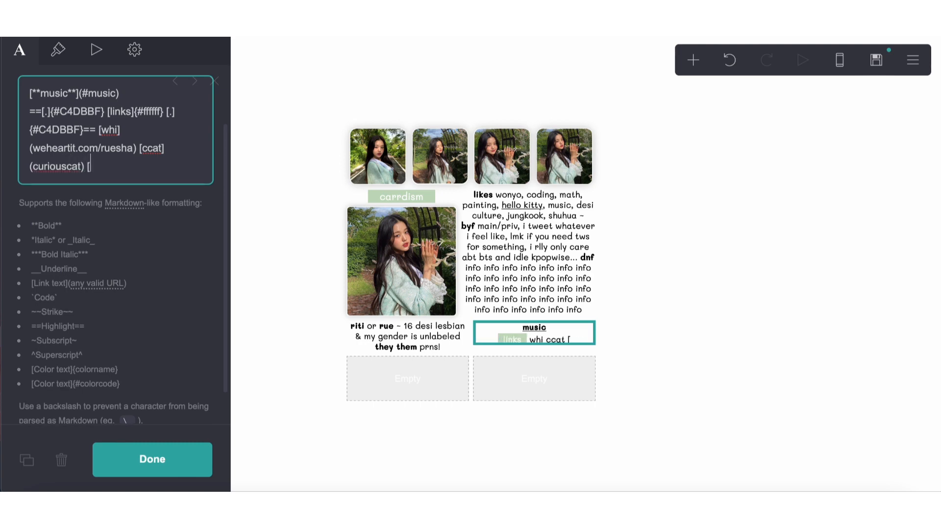
text(rkiv)
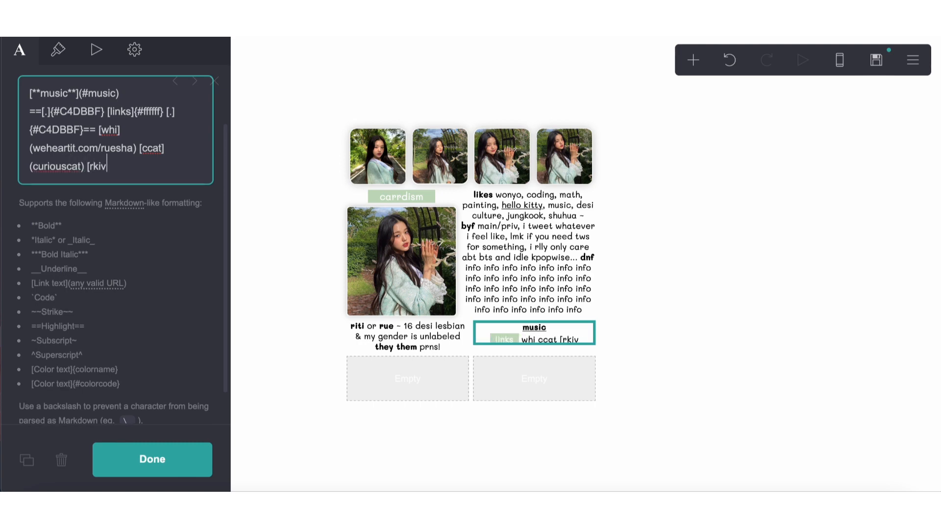
text(e](riti.cr)
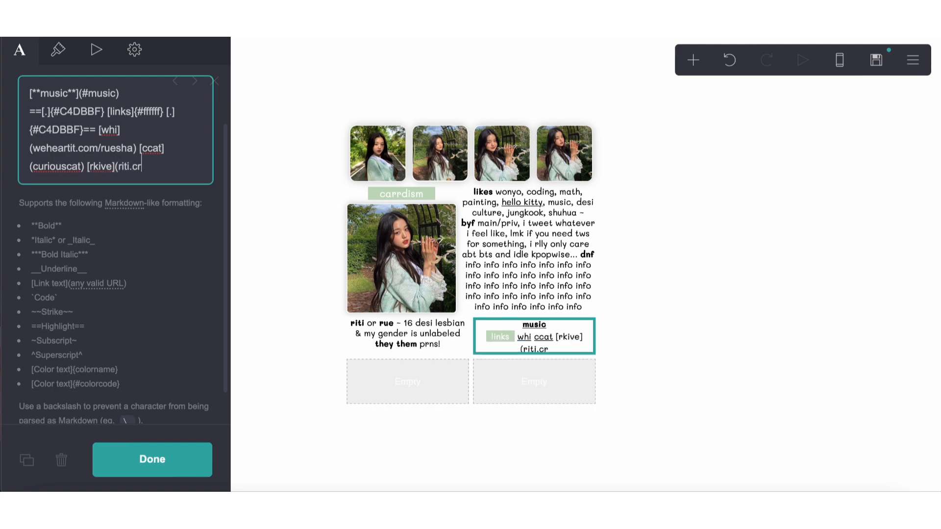
text(d.co))
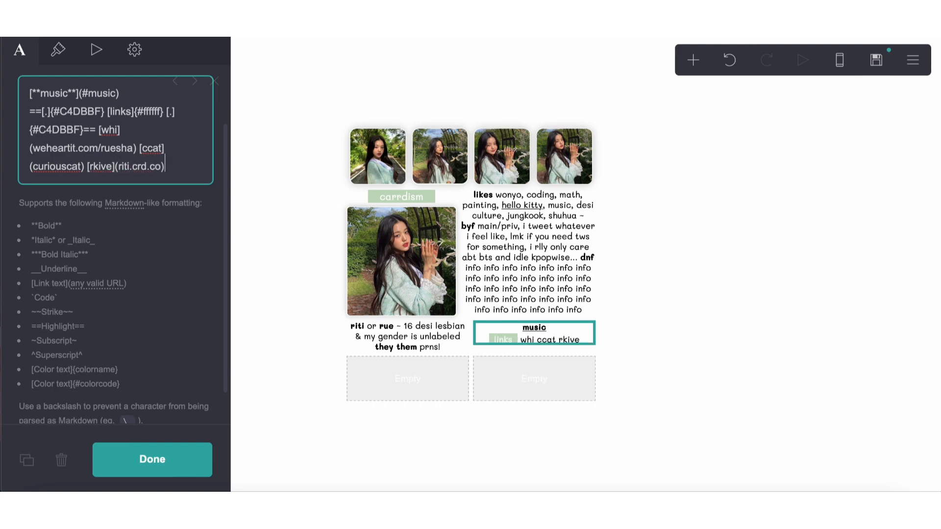
click(397, 452)
click(397, 452)
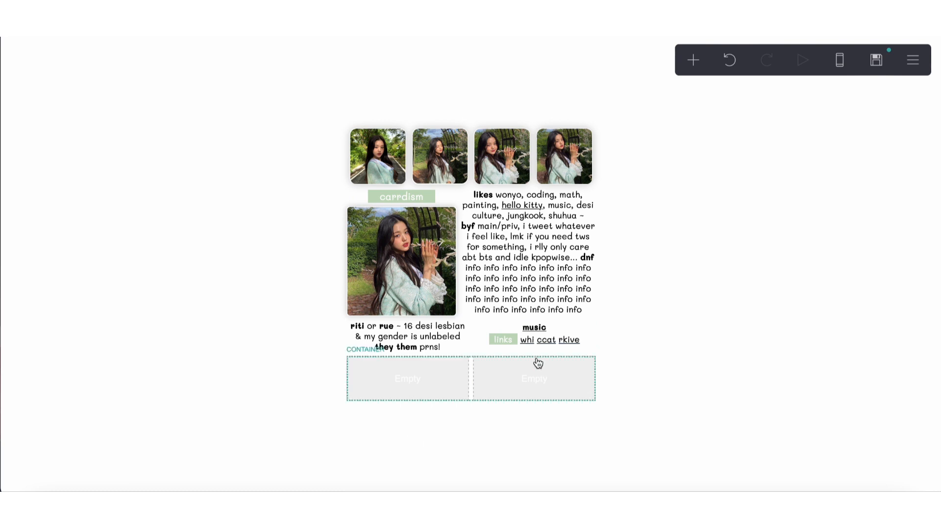
Step: Change the link style of the music and links text so its links have no underline
click(532, 331)
click(59, 61)
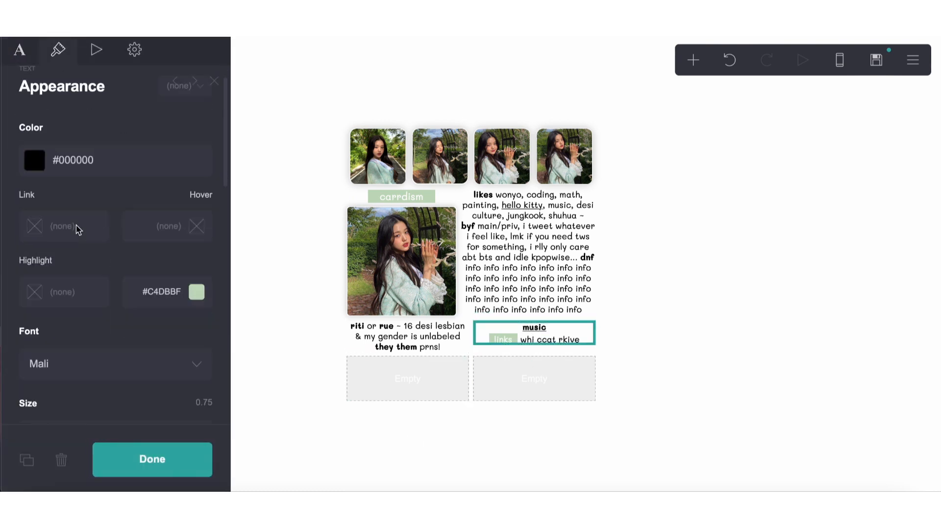
scroll(76, 225, down, 5)
click(74, 224)
click(74, 223)
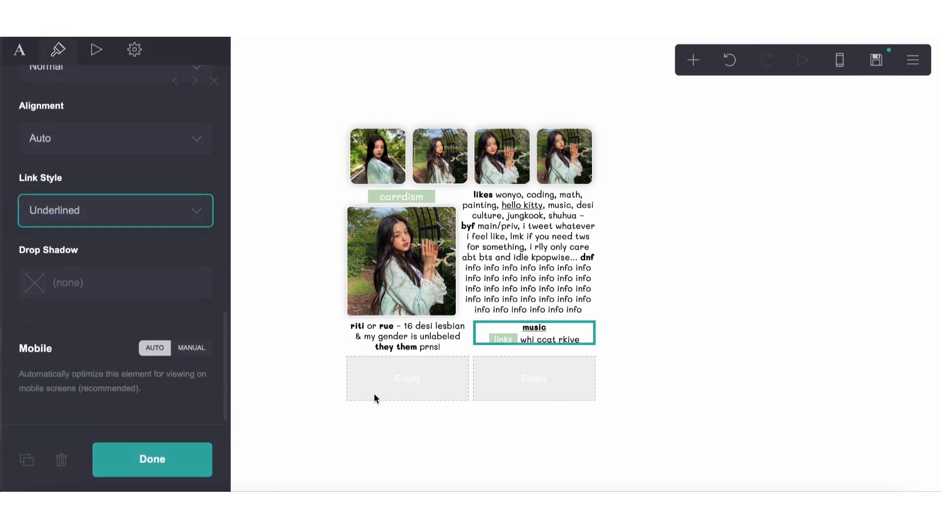
click(374, 435)
click(374, 435)
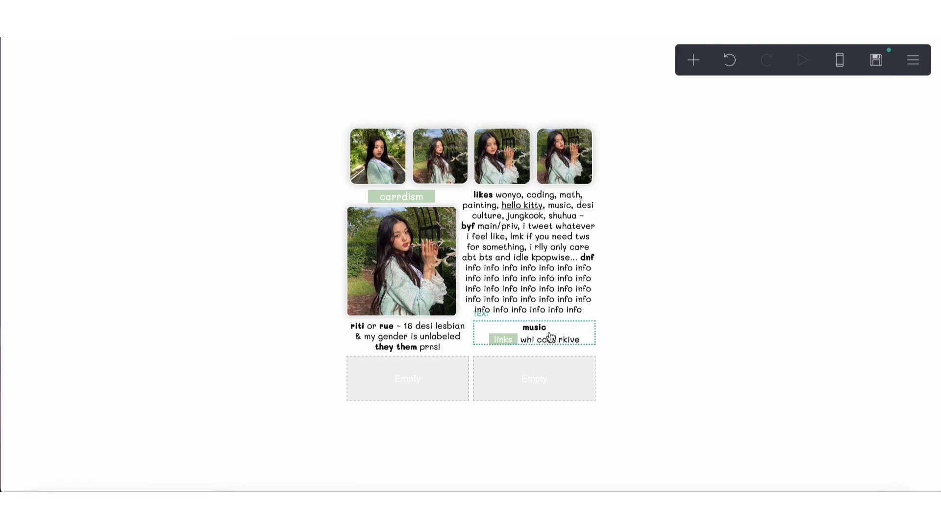
Step: Insert "navigation: " in front of the music link and finish editing the text
click(551, 337)
click(19, 49)
click(25, 165)
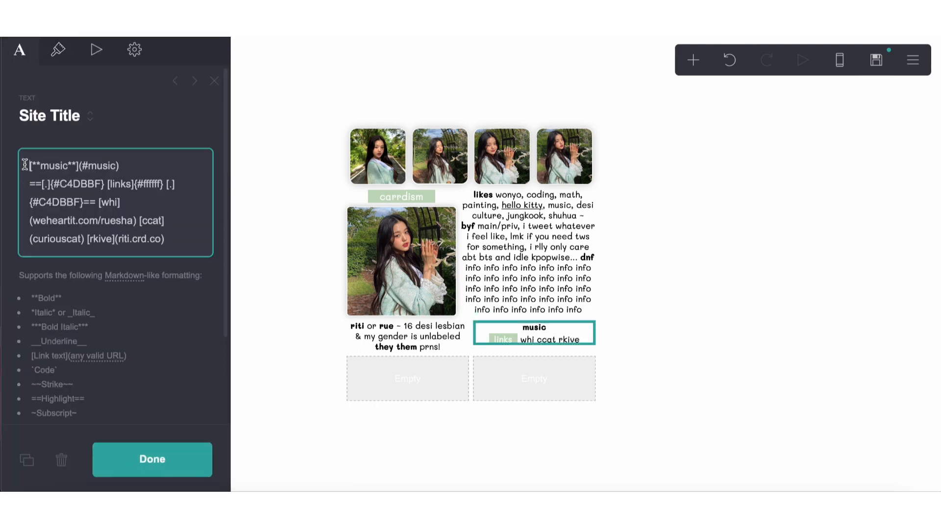
text(navigation)
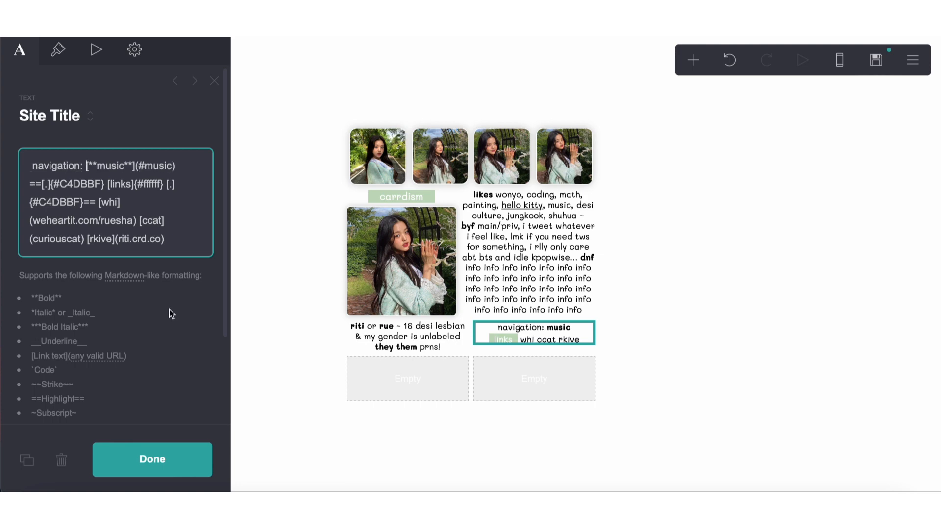
click(254, 438)
click(381, 446)
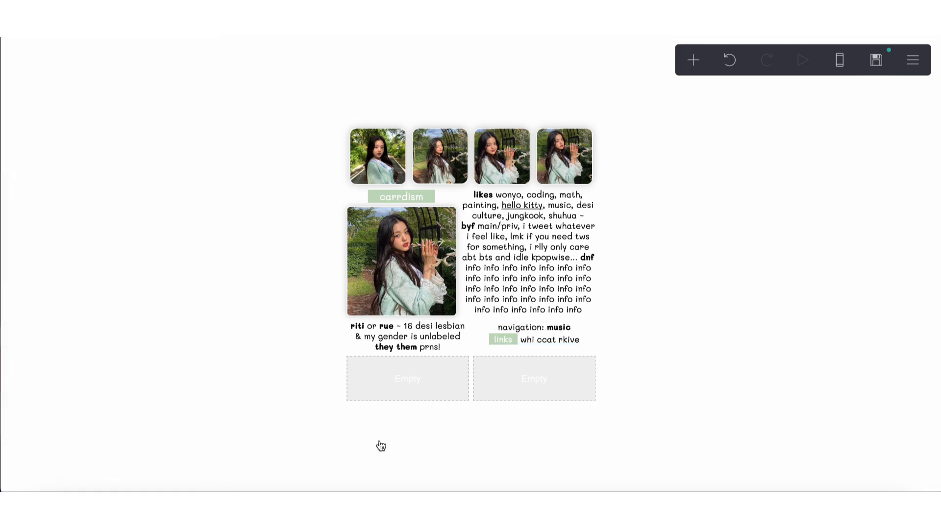
Step: Add a section break control and move it between the introduction and links row and the empty two-column container
click(516, 467)
click(692, 60)
click(647, 355)
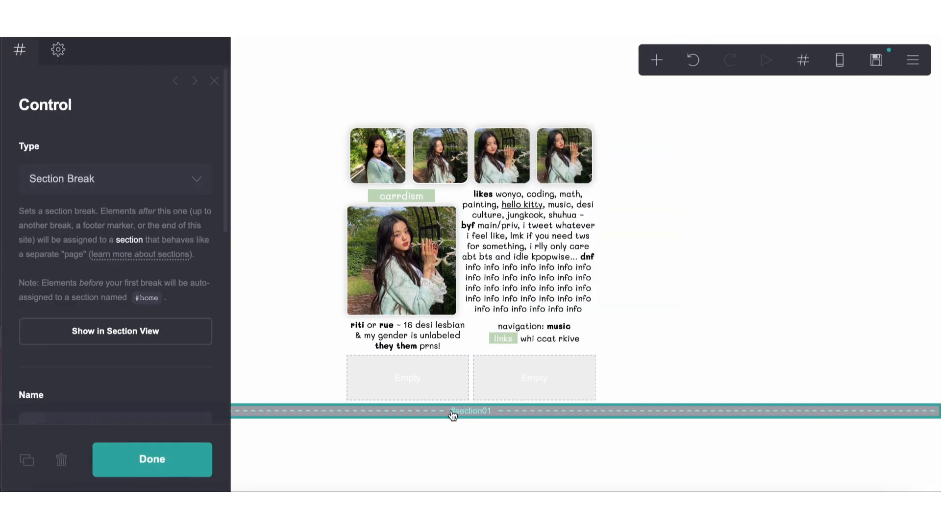
drag(451, 411, 453, 357)
Step: Change the section break control's type to Header Marker and duplicate it
click(160, 190)
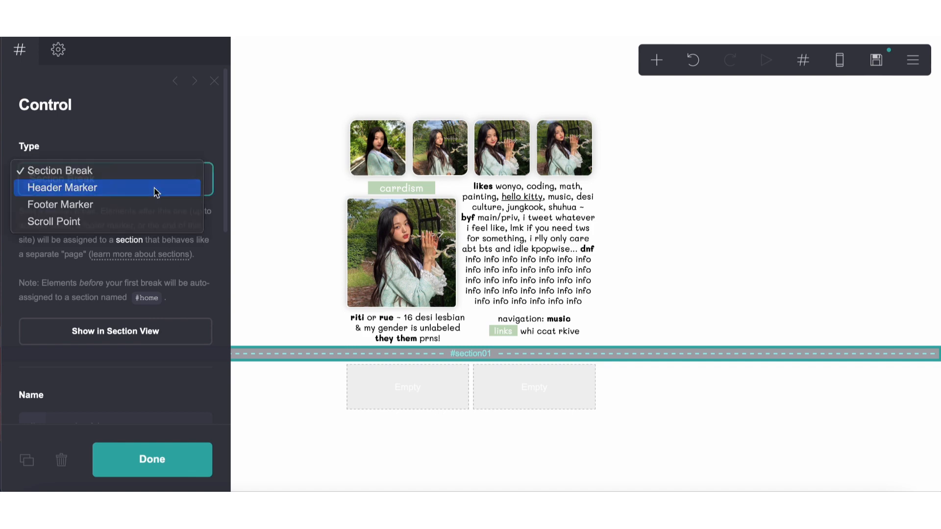
click(160, 192)
click(27, 460)
scroll(73, 342, down, 2)
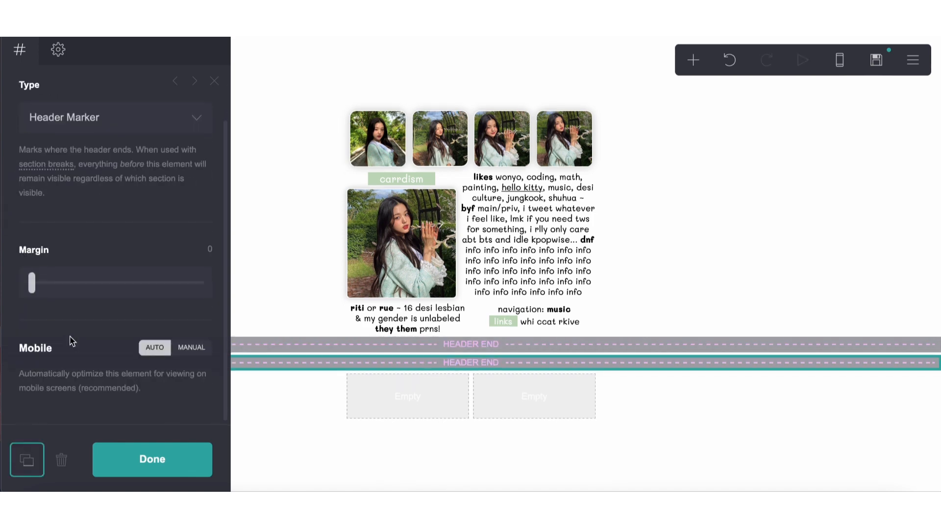
Step: Change the duplicated header marker's type to Section Break and name the section home
click(78, 119)
click(59, 90)
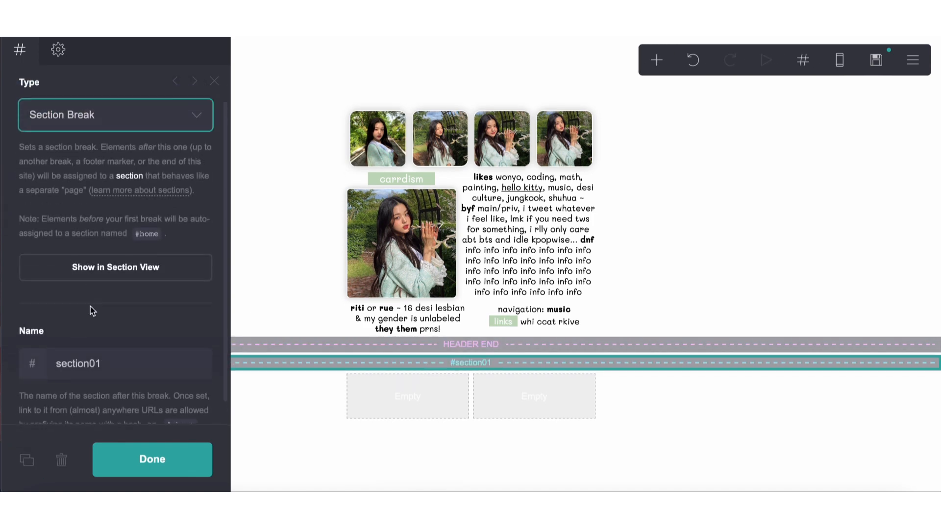
click(117, 366)
key(ctrl+a)
text(home)
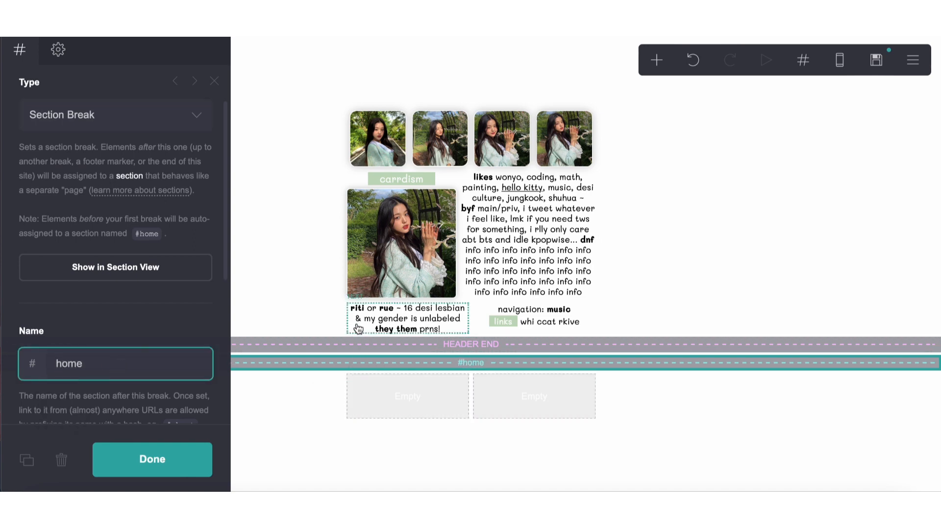
click(356, 336)
click(349, 344)
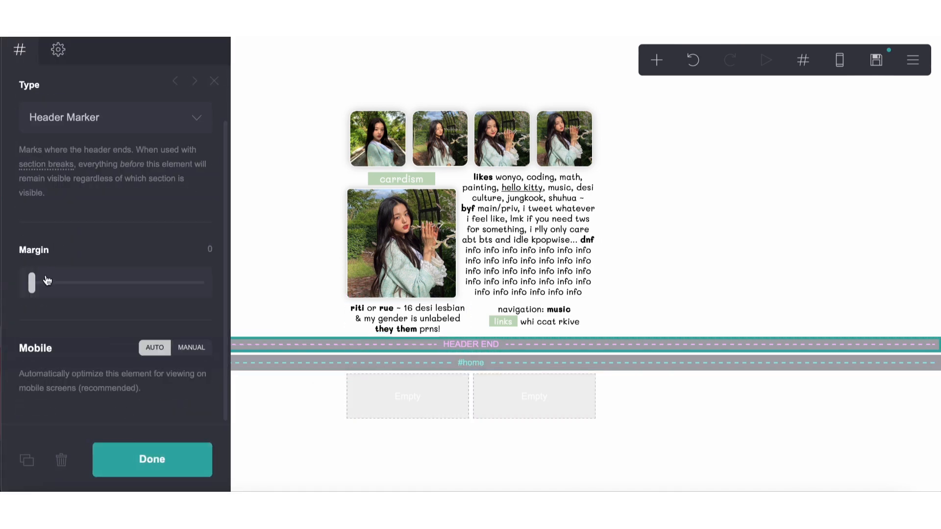
drag(48, 281, 40, 280)
Step: Change the empty two-column container's type to Default and close its settings
click(360, 399)
click(64, 186)
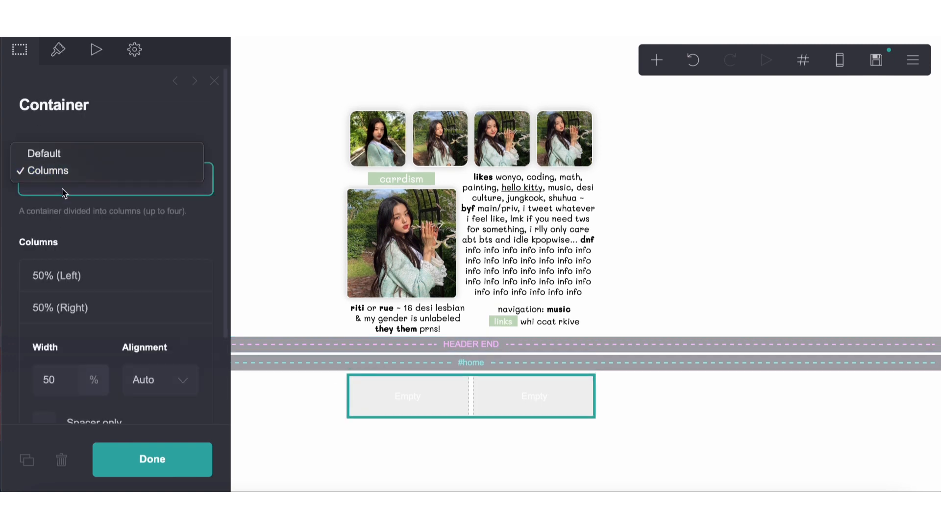
click(47, 153)
click(380, 454)
Step: Add a text element to the empty container under the home section break and align it Left
click(474, 250)
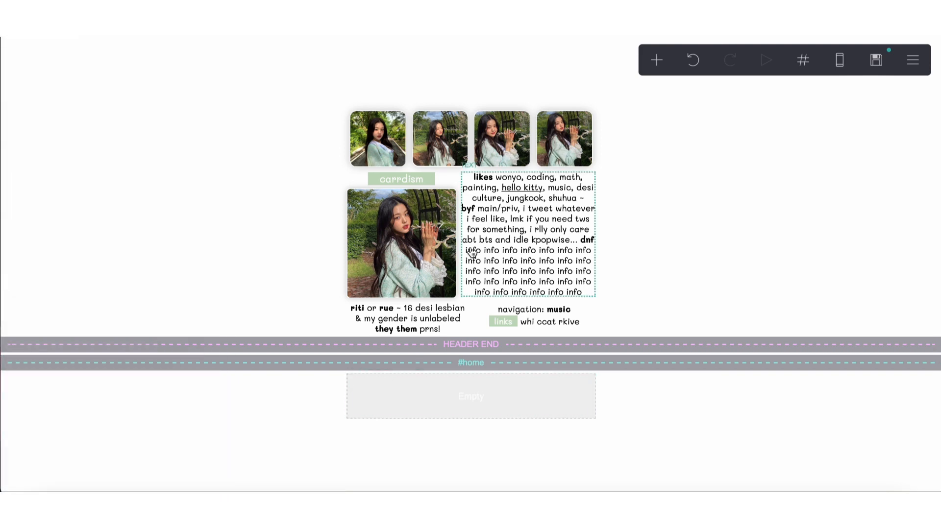
click(435, 428)
click(657, 60)
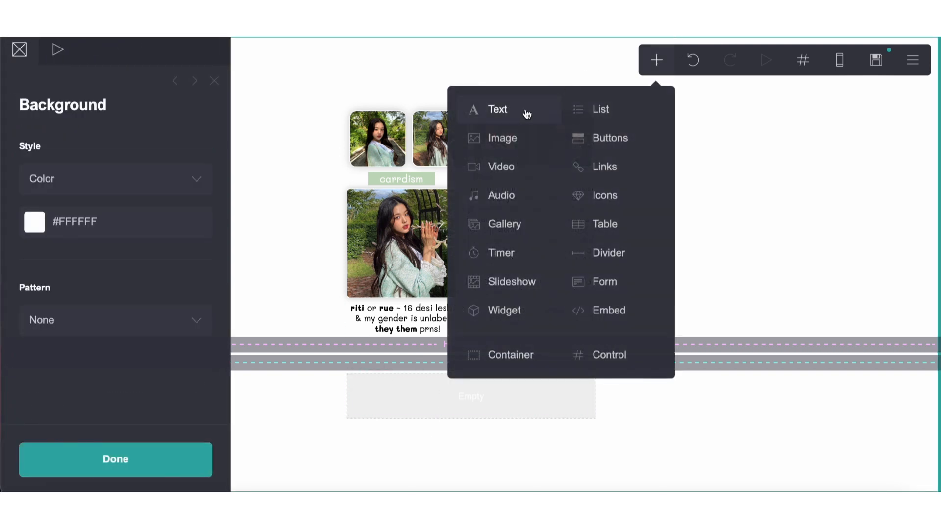
click(525, 113)
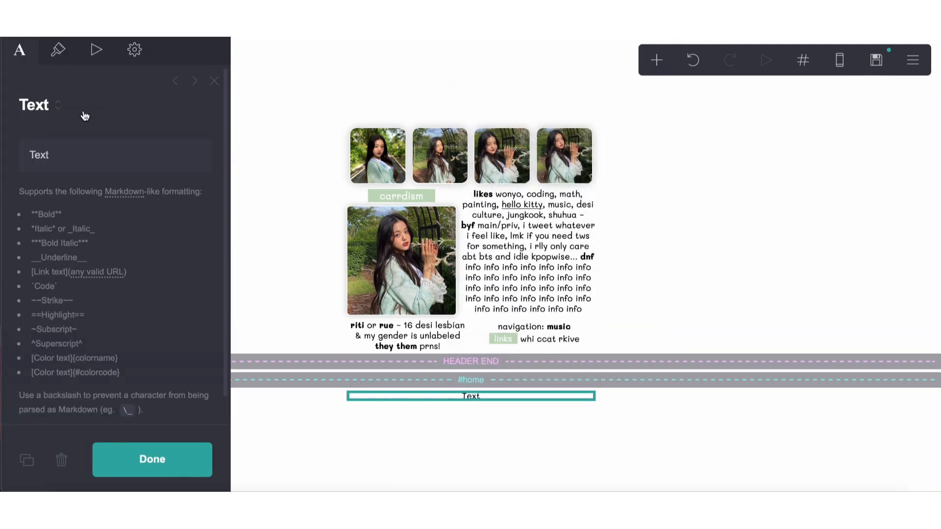
click(57, 50)
scroll(72, 225, down, 5)
click(66, 218)
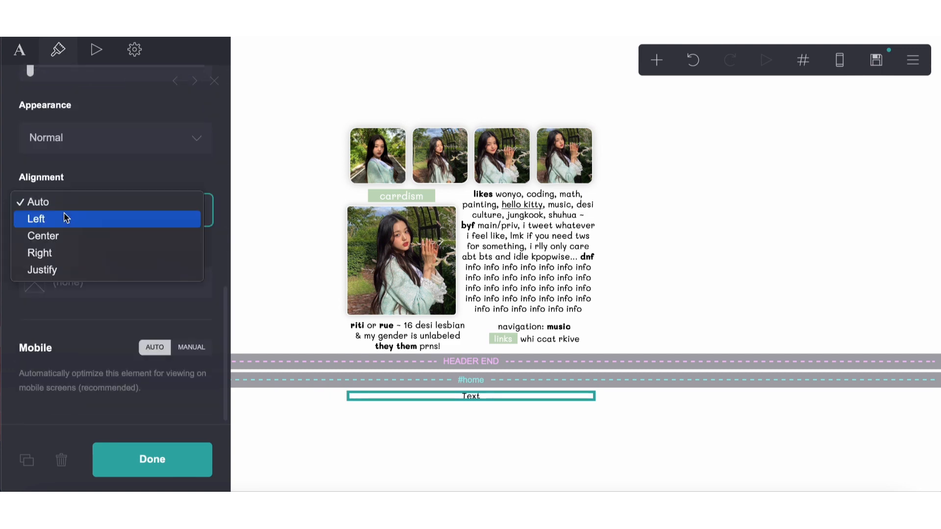
click(60, 219)
Step: Replace the placeholder text with the highlighted label ==[...]{#C4DBBF} [kpop]{#ffffff} [...]{#C4DBBF}==
click(19, 49)
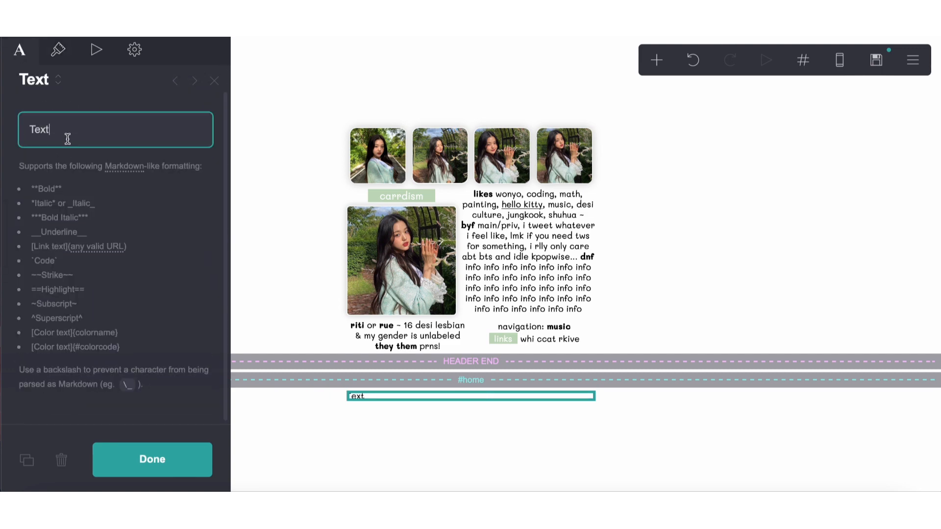
drag(65, 137, 2, 127)
text(**f)
key(BackSpace)
text(kpo)
key(BackSpace)
key(BackSpace)
key(BackSpace)
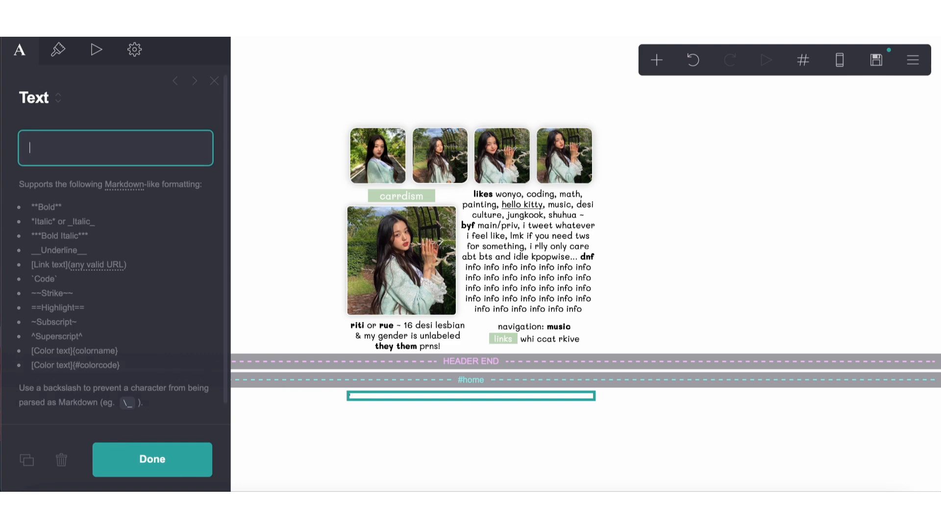
text(==[...]{#C4DBBF} [carrdism]{#ffffff} [...]{#C4DBBF}==)
double_click(134, 146)
text(kpop]{#ffffff})
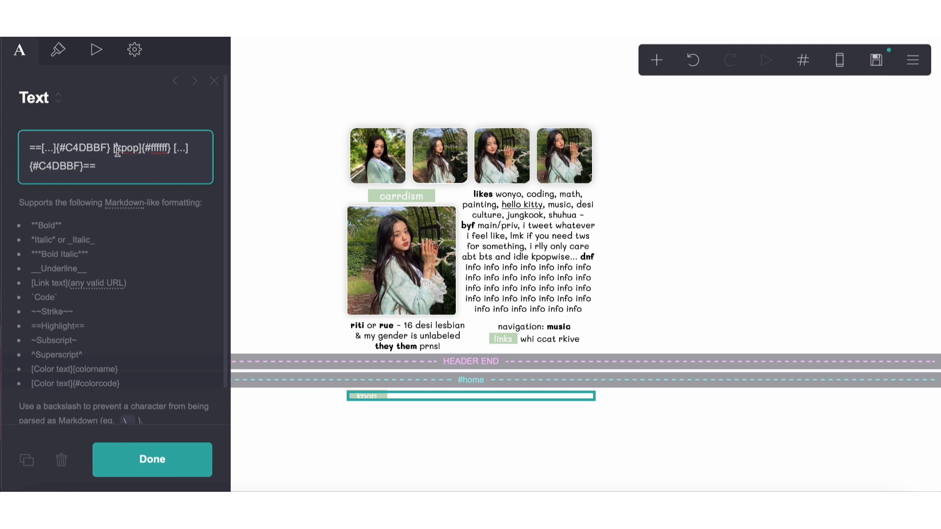
Step: After the kpop label, add bold "bts" with "jungkook seokjin yoongi", bold "gidle" with "shuhua", and struck-through "soojin"
text( [...]{#C4DBBF}== **bts** jungkook)
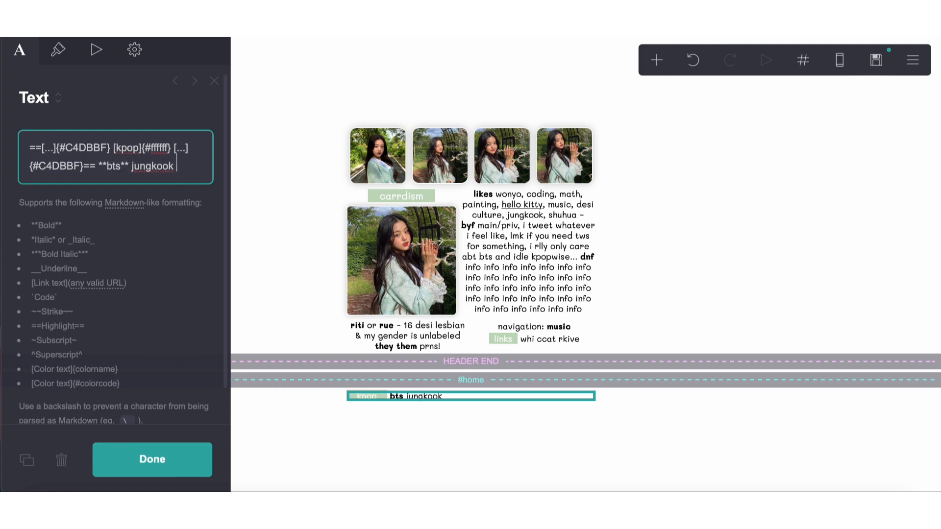
text( seokjin yoongi **)
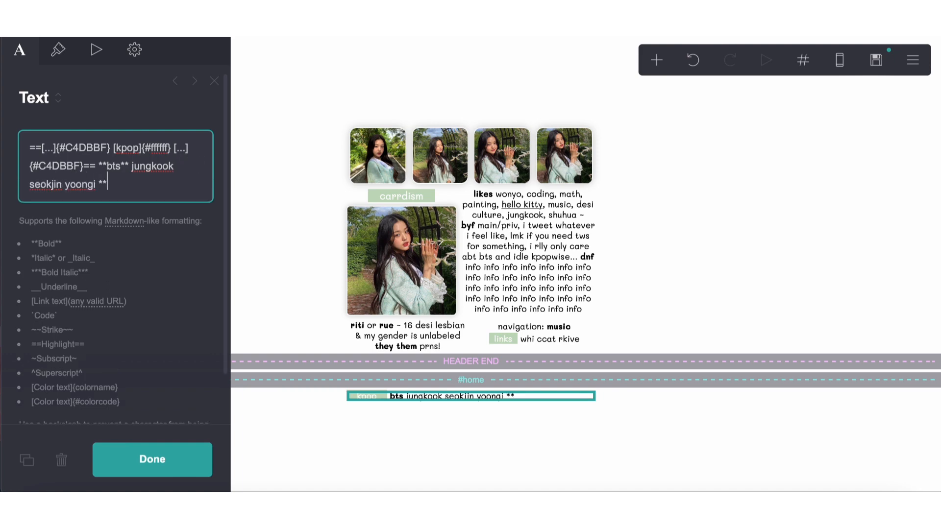
text(gidle** shuhua)
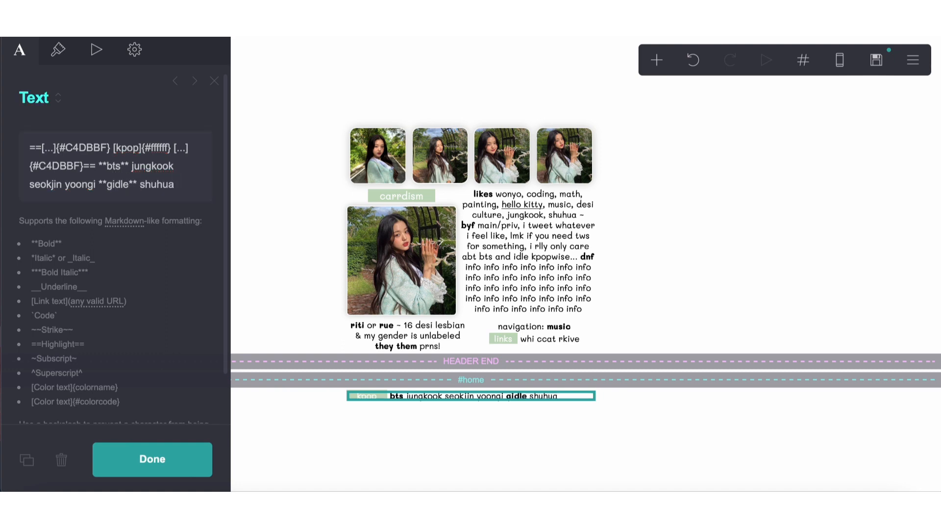
click(193, 188)
text(~~so)
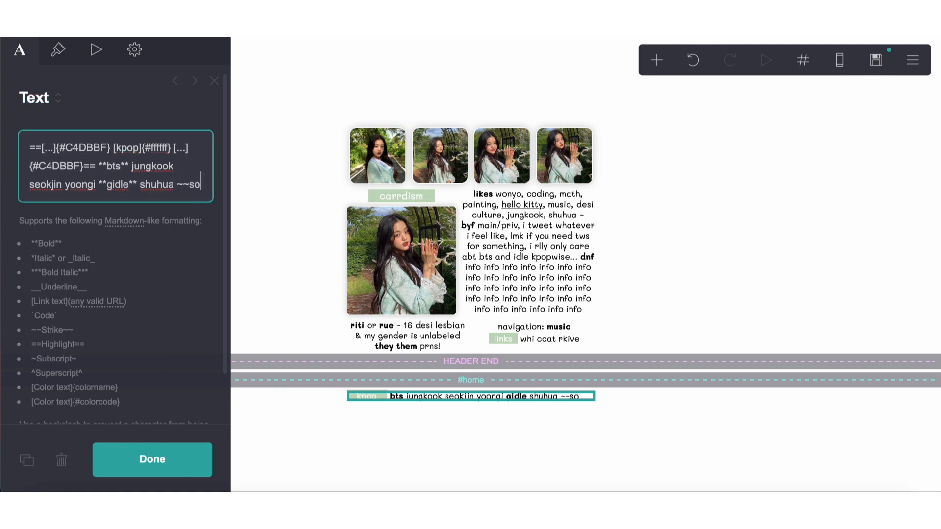
text(ojin~~ **)
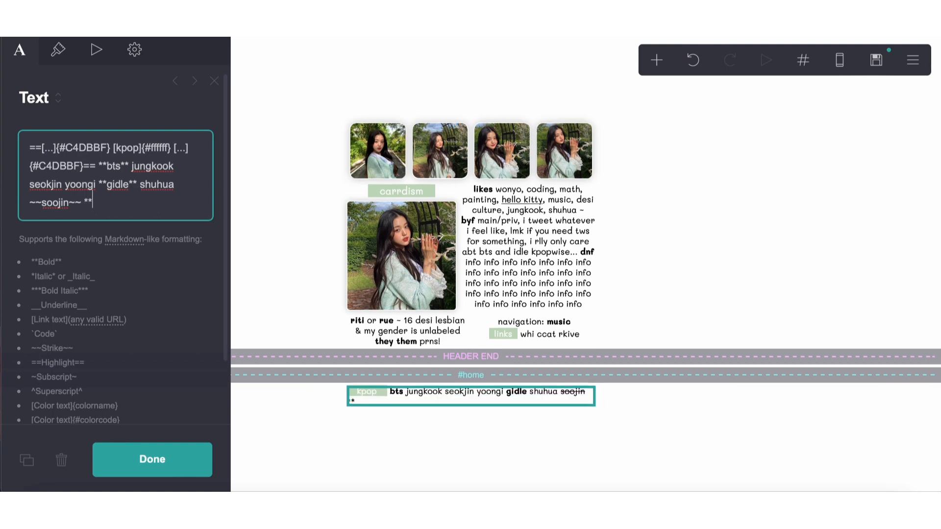
Step: Append bold, struck-through "iz*one" followed by "wonyo minju chaewon" to the kpop text
key(BackSpace)
key(BackSpace)
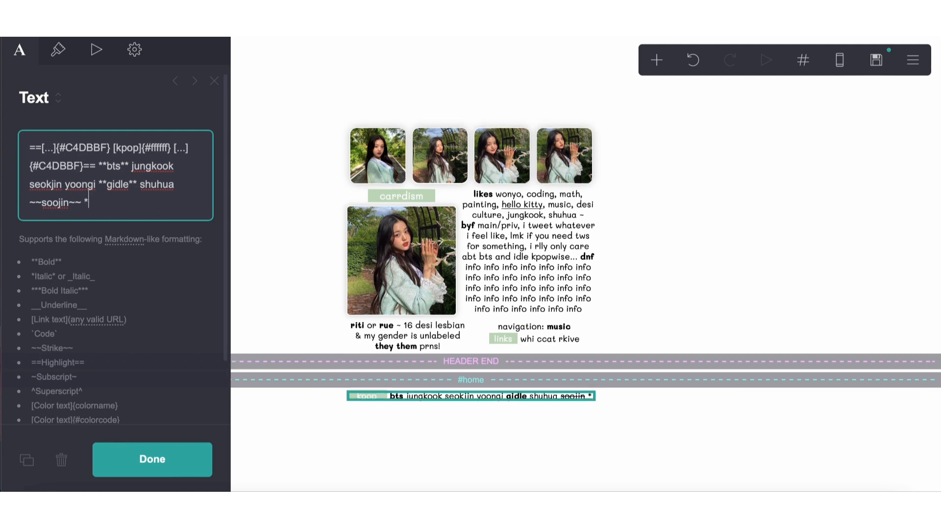
text(~)
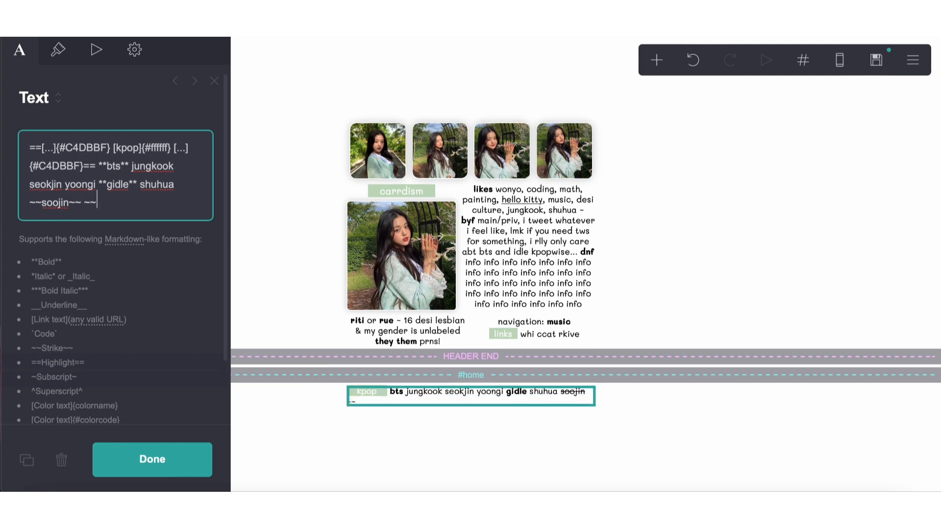
text(**iz*****one**)
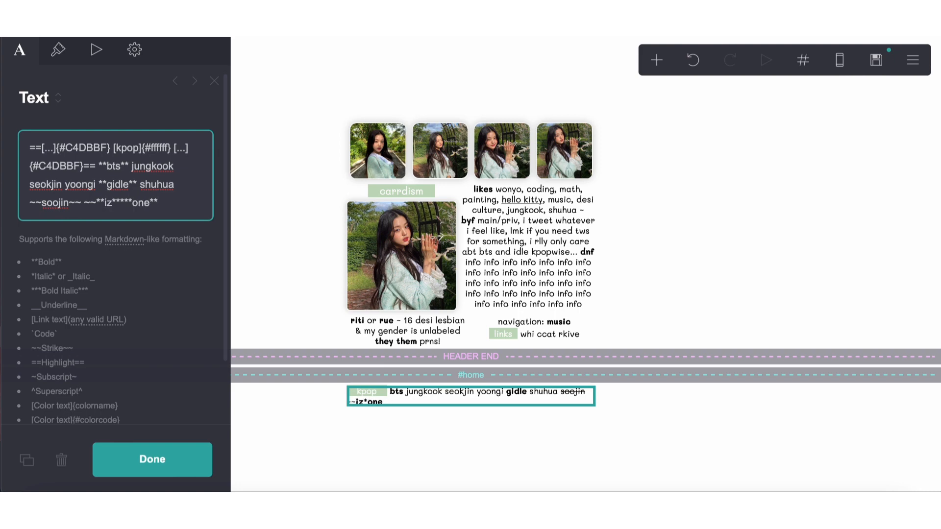
text(~~ wonyo)
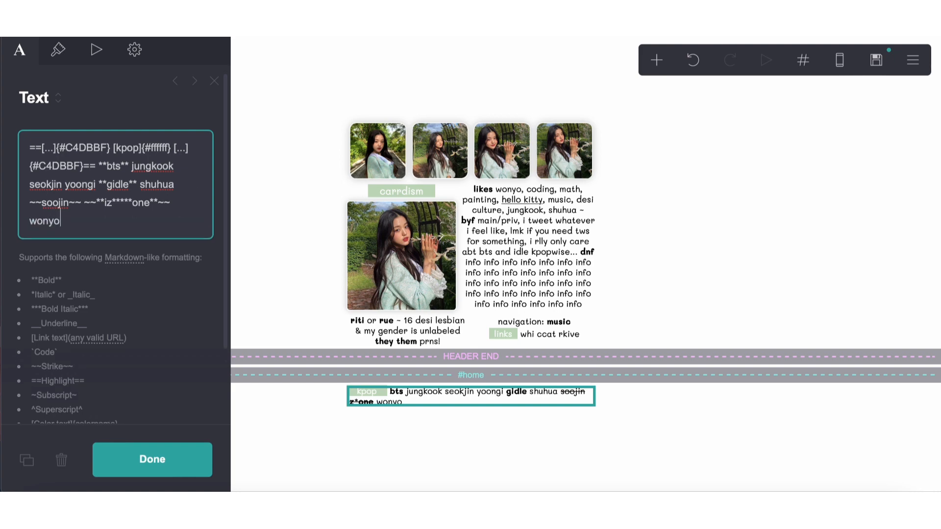
text( minju chaewon)
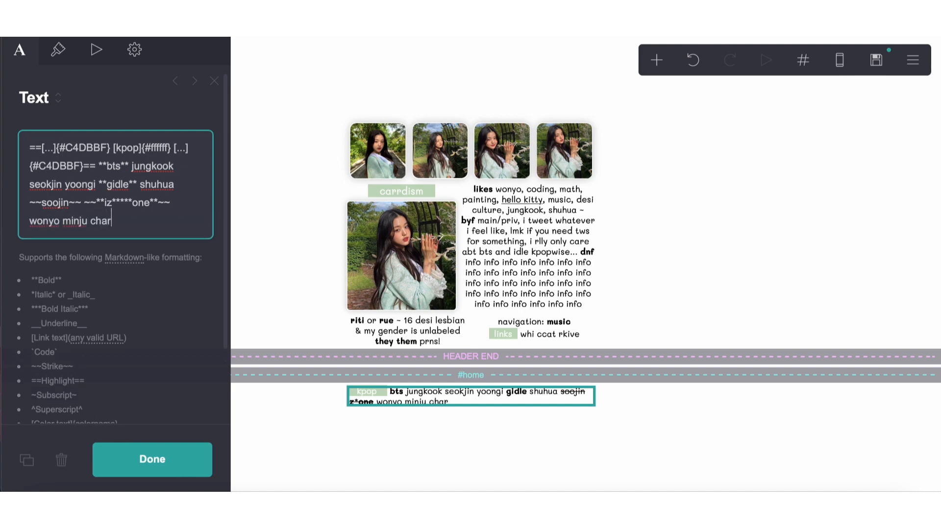
Step: Append bold "wjsn" with "yeoreum luda seola" and bold "bvndit" with "seungeun" to the kpop text
text( **)
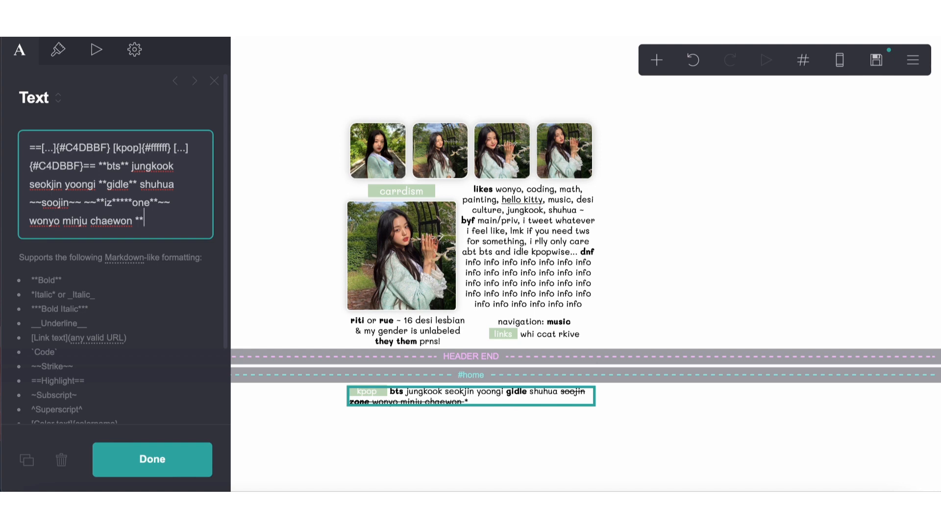
text(wjsn**)
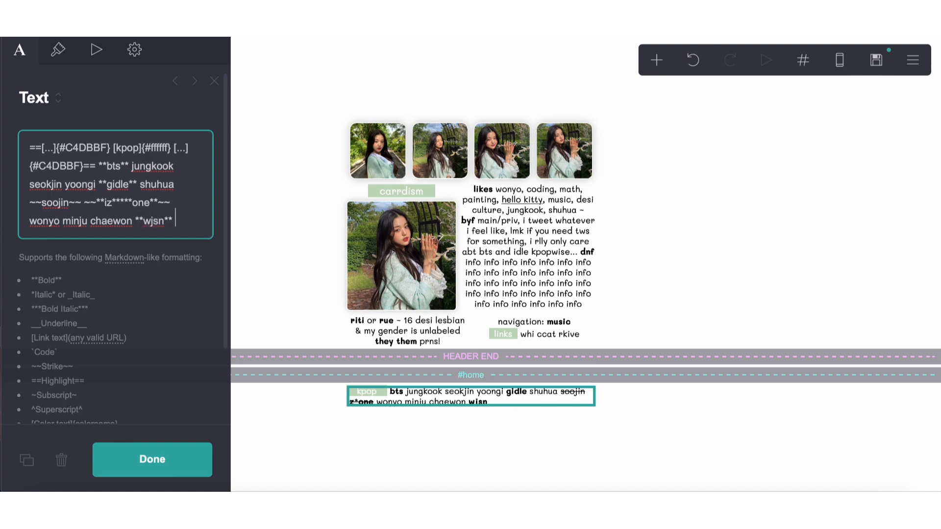
text( yeoreum luda )
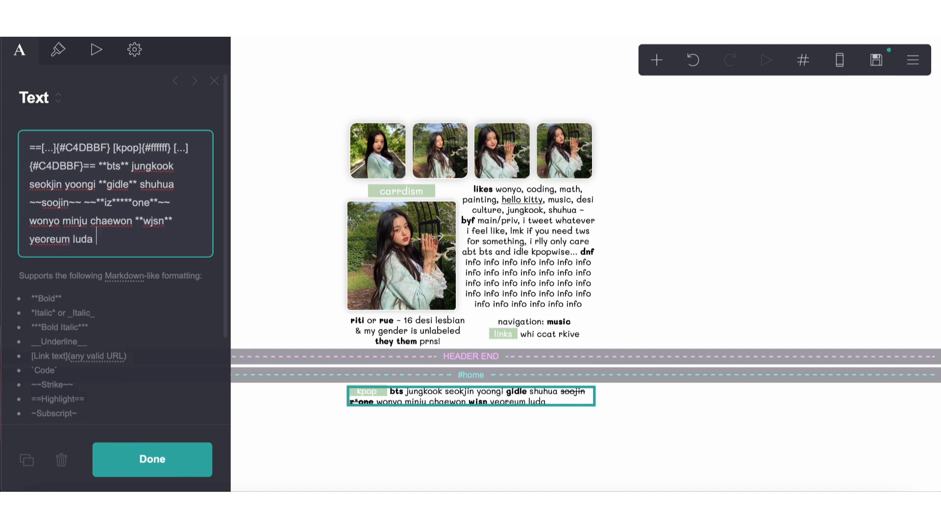
text(seola **tx)
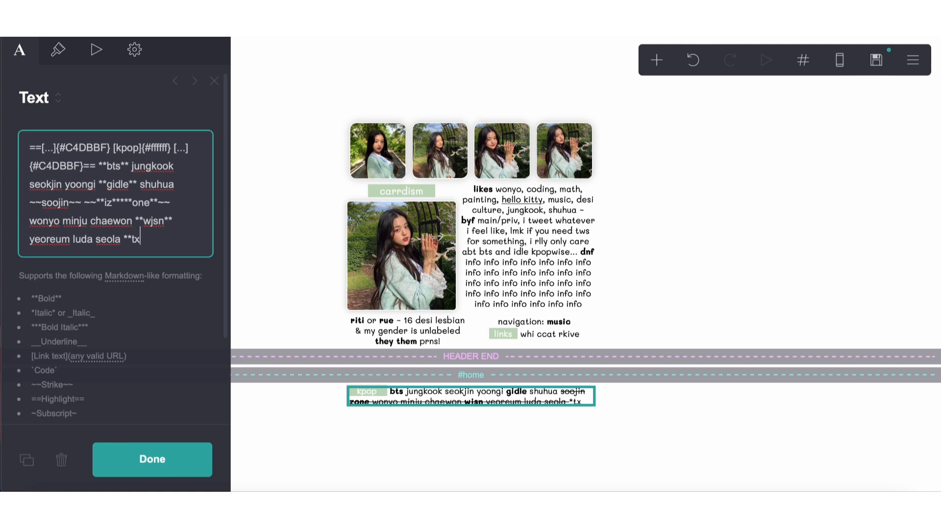
key(BackSpace)
key(BackSpace)
text(bvndit** )
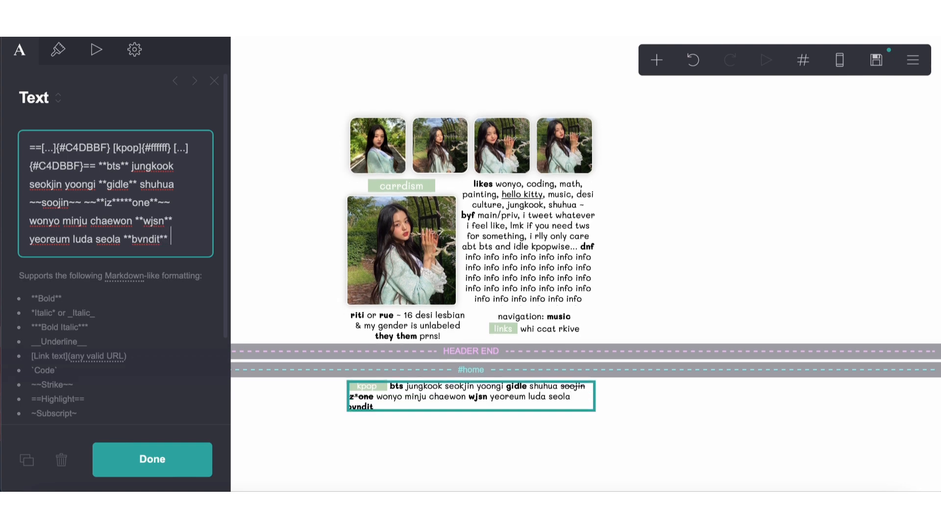
text(seungeun)
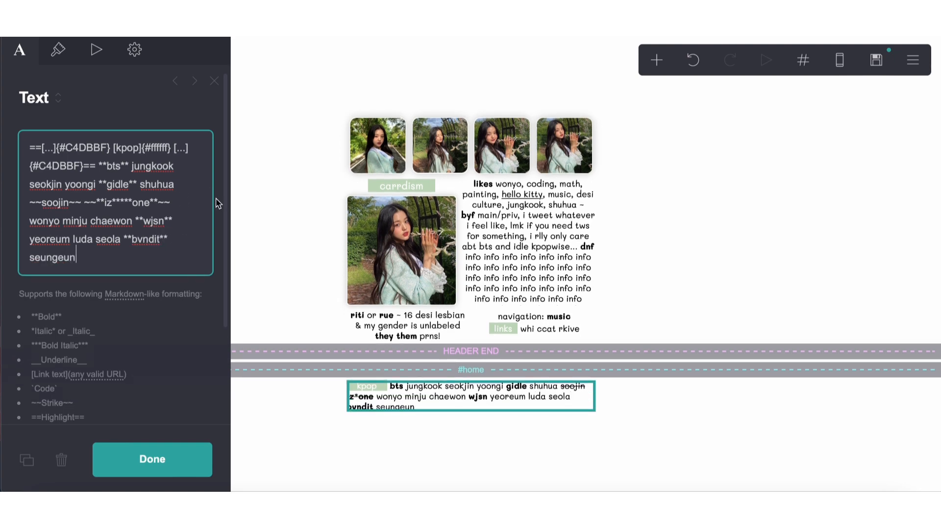
Step: Insert a "+" between "seola" and the bold "bvndit" in the kpop text
click(179, 241)
key(BackSpace)
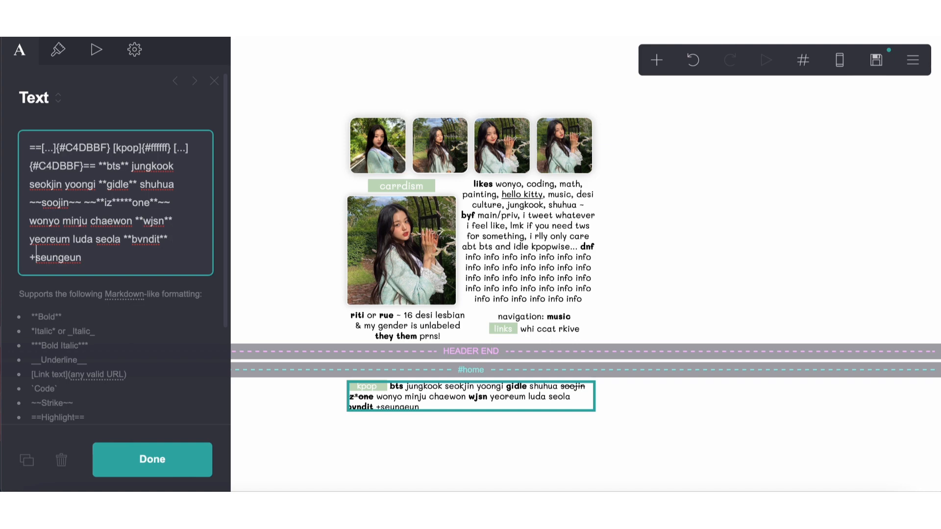
click(125, 242)
text(_)
key(BackSpace)
text(+)
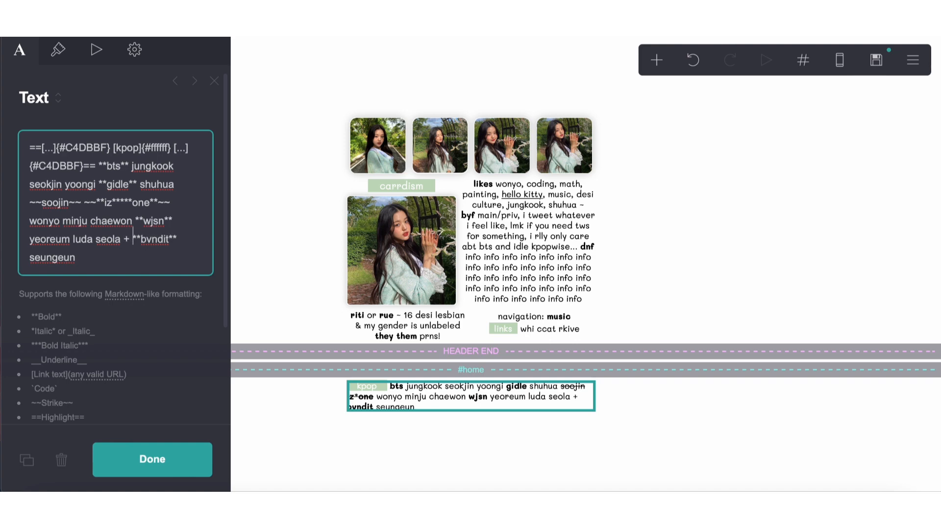
Step: End the kpop text with bold "lightsum" followed by "hina", then bold "txt" followed by "beomgyu & more"
click(121, 260)
text(**light)
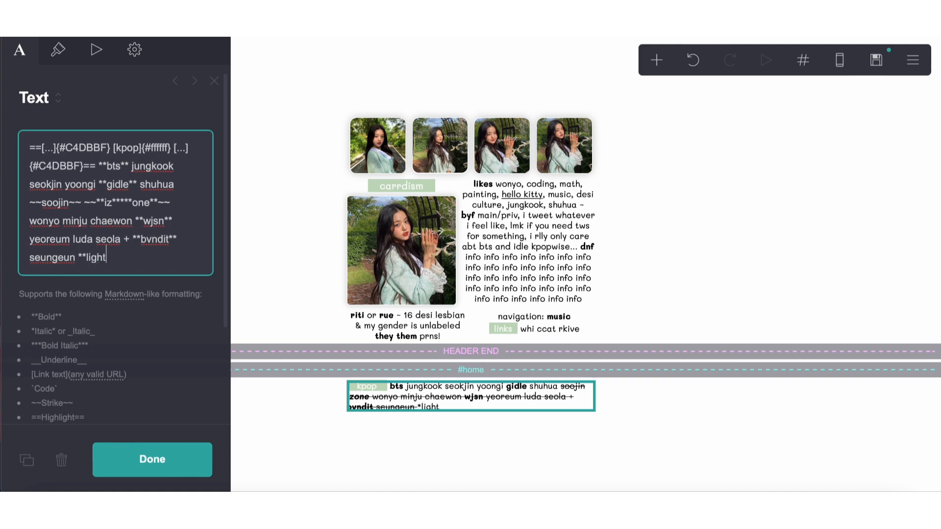
text(sum**)
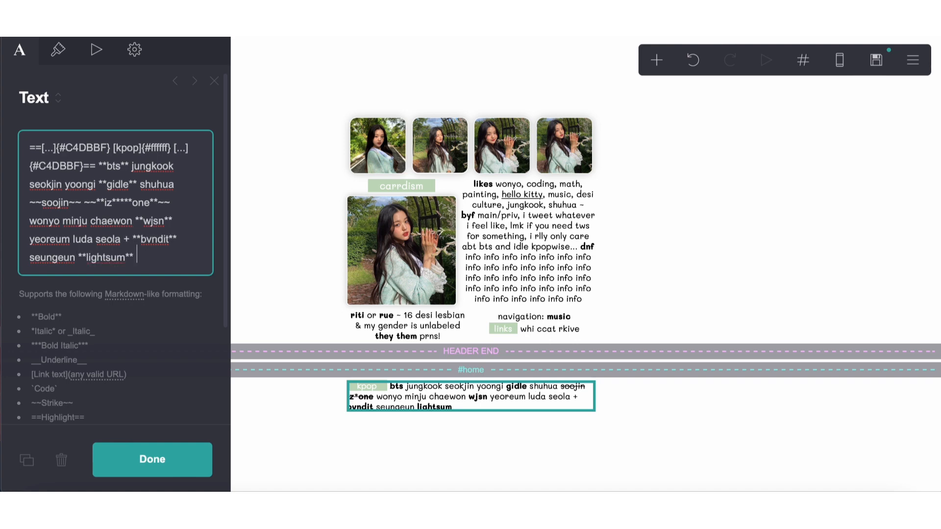
text( hina **txt** )
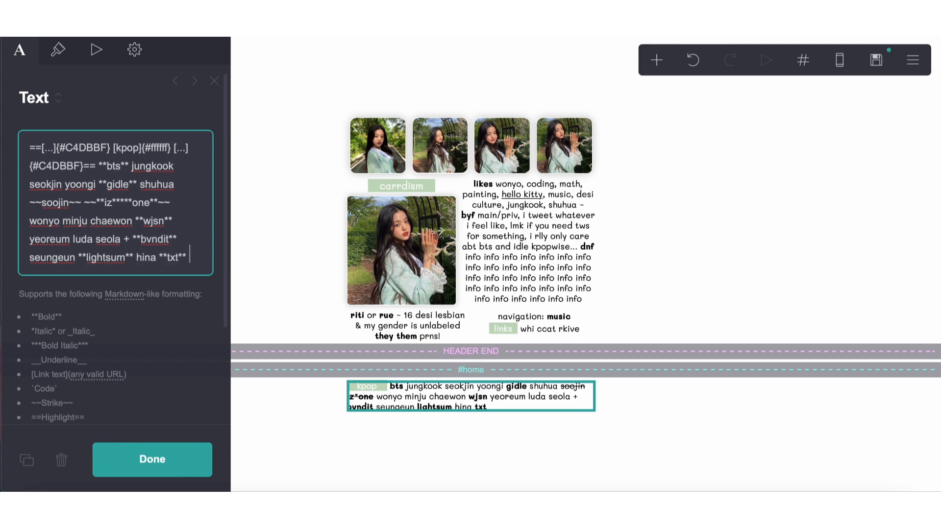
text(c)
key(BackSpace)
text(beomgyu)
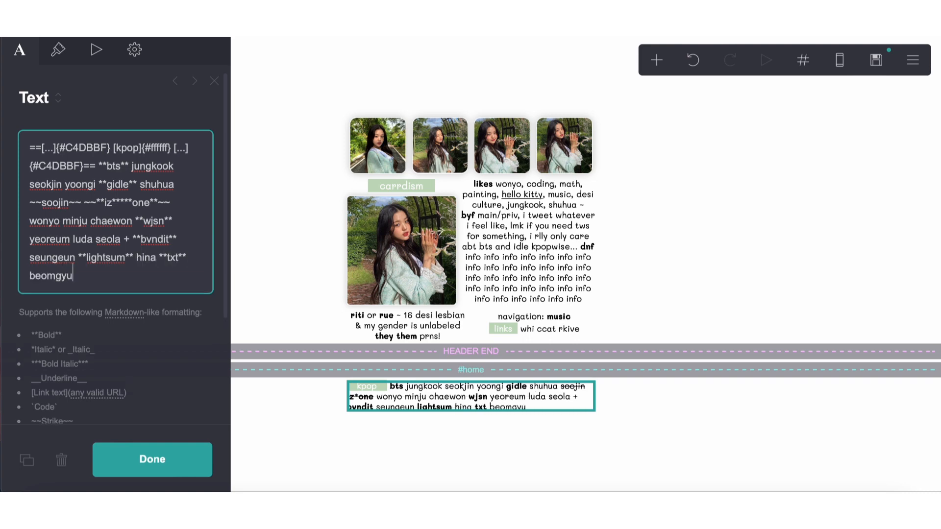
text( & more)
Step: Duplicate the kpop text element and change the copy's highlighted label to "others"
click(26, 459)
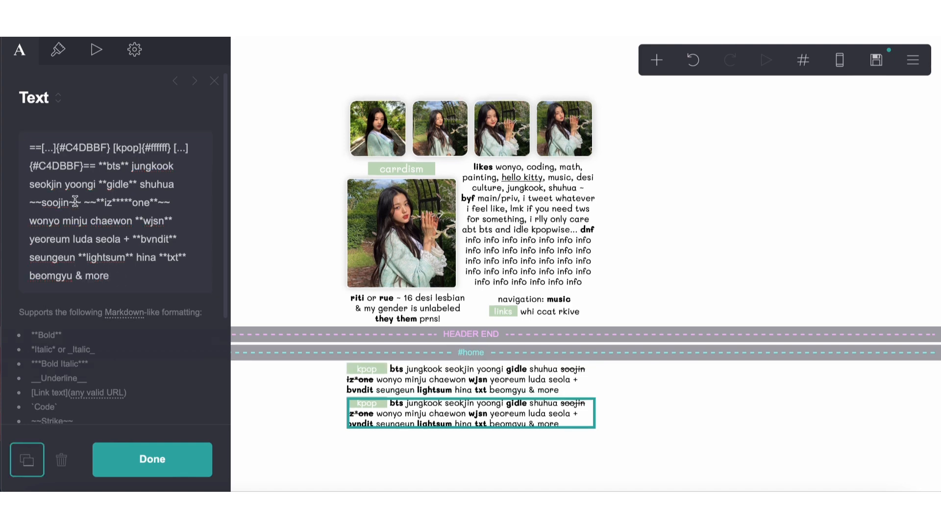
click(121, 147)
text(thers)
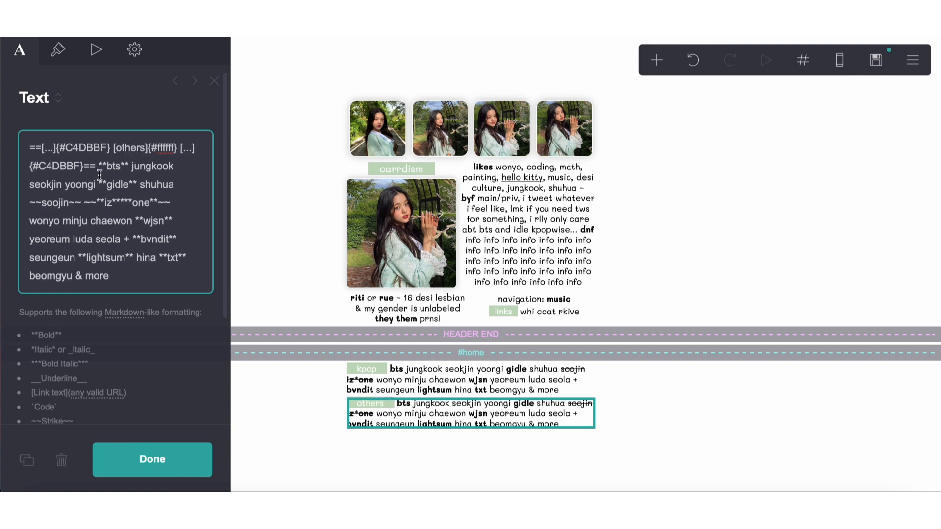
Step: Replace the list after the "others" label with bold "raveena" and bold "doja cat", separated by a comma
drag(100, 164, 155, 273)
text(**r)
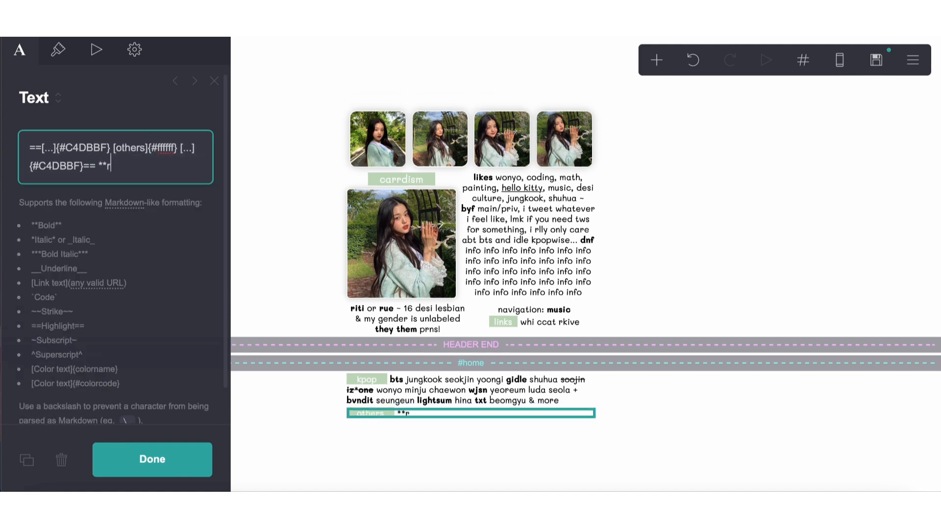
text(aveena** **doj)
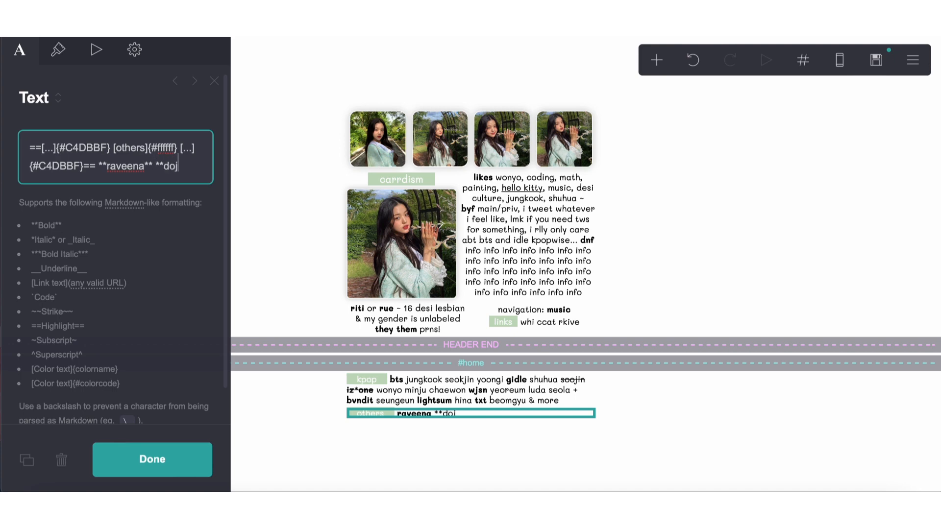
text(a cat**)
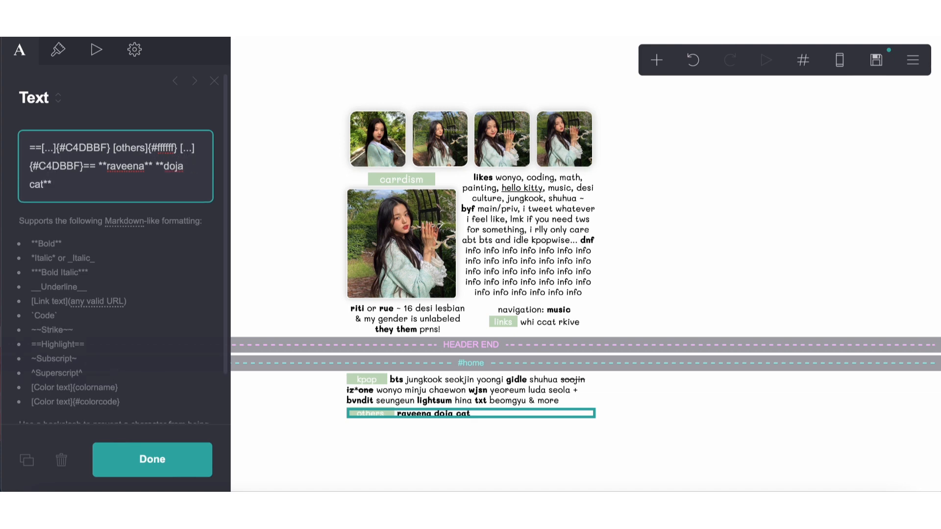
click(153, 167)
text(,)
click(114, 234)
click(113, 184)
Step: Continue the others text with "sabrina carpenter, dove cameron, ariana grande, selena gomez"
text(, sabrina ca)
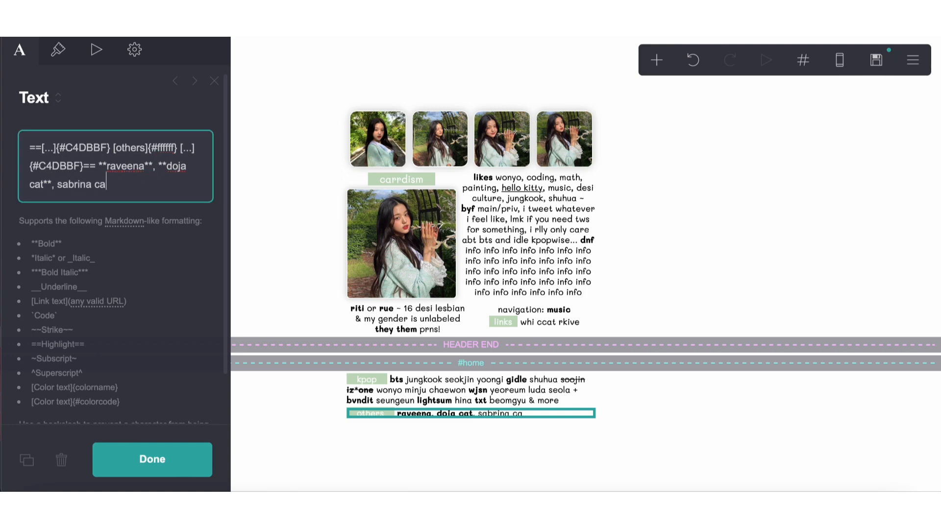
text(rpenter, dove cameron, a)
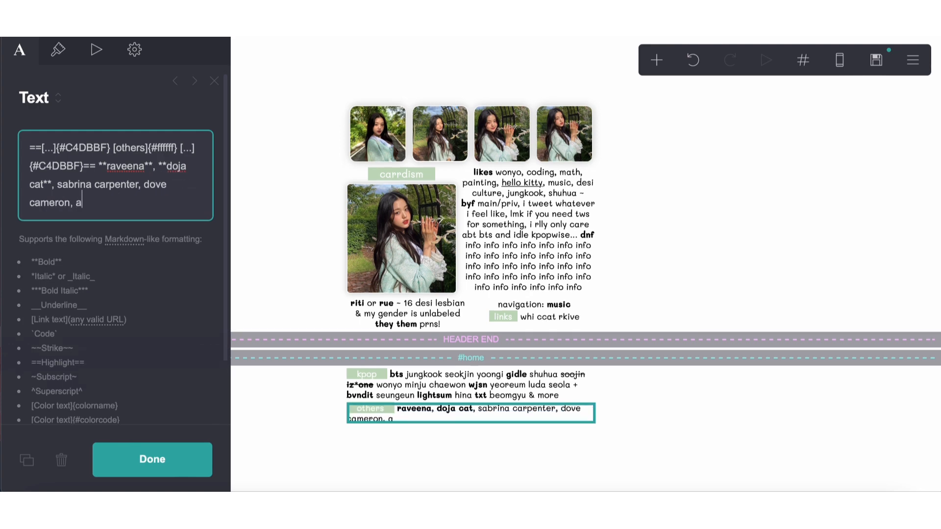
text(riana grande, se)
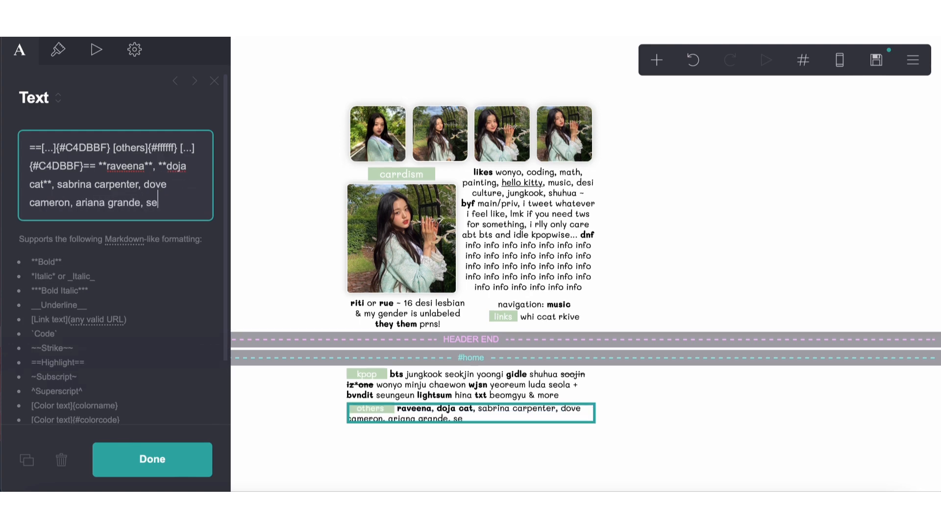
text(lena gomez, )
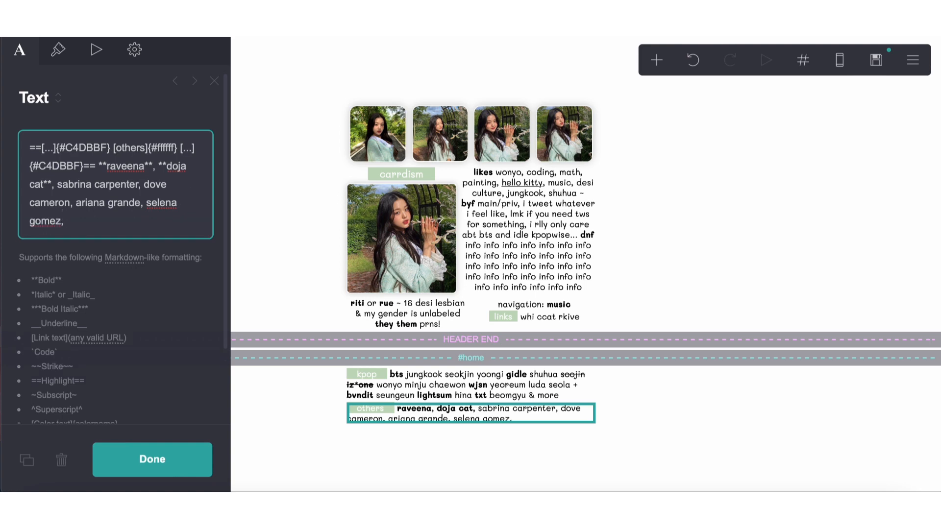
Step: End the others text with "madison beer, faouzia, rina sawayama & more" and close its settings
text(madison bee)
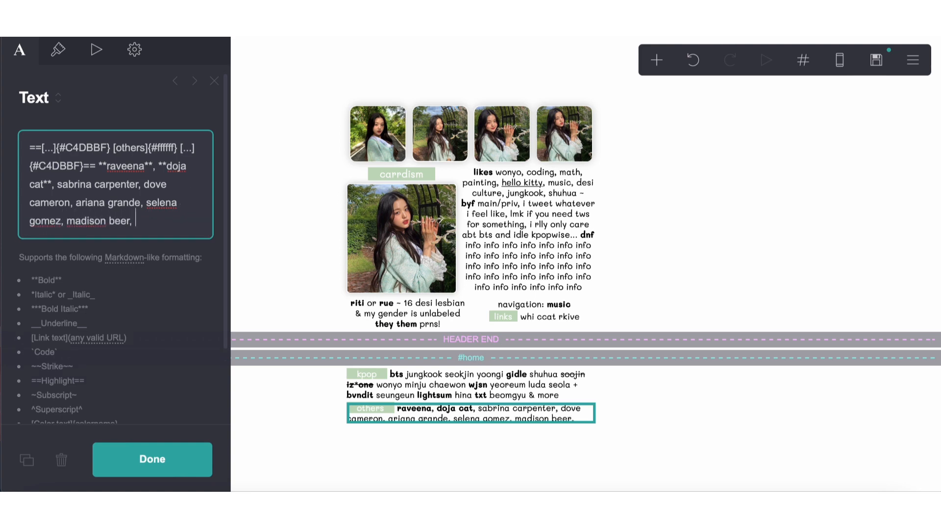
text(r, faouzia,)
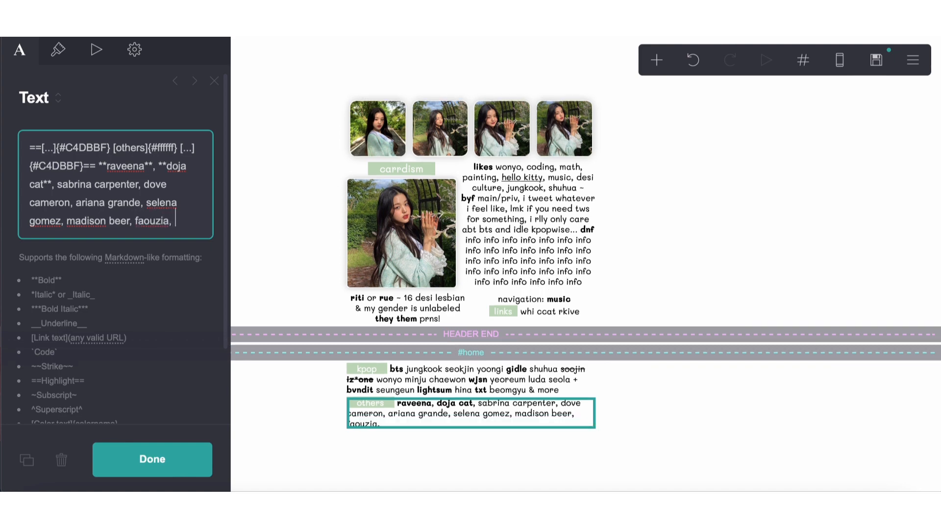
text( rina saway)
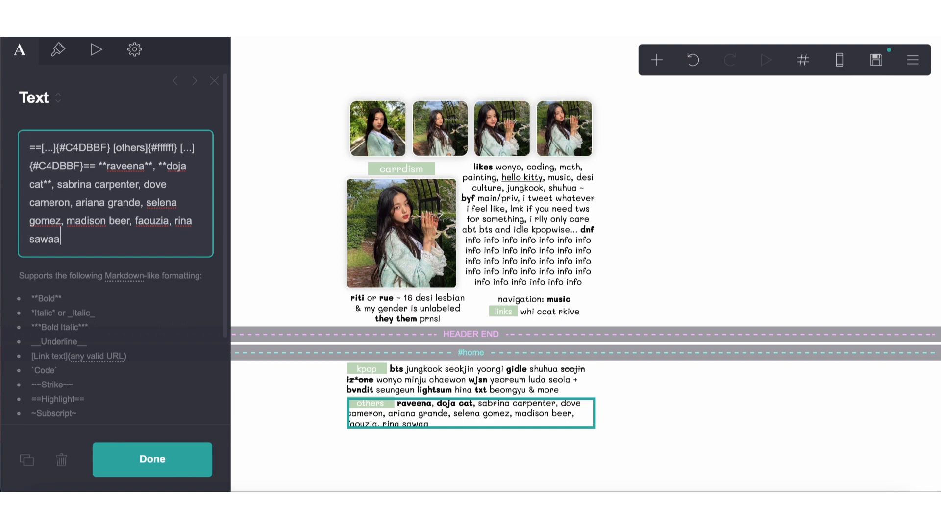
text(a)
key(BackSpace)
text(yama & more)
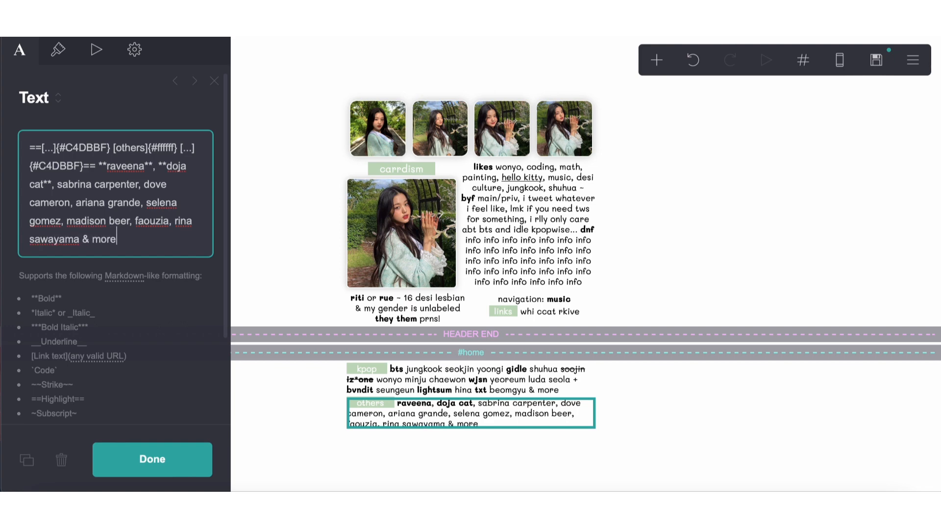
click(315, 456)
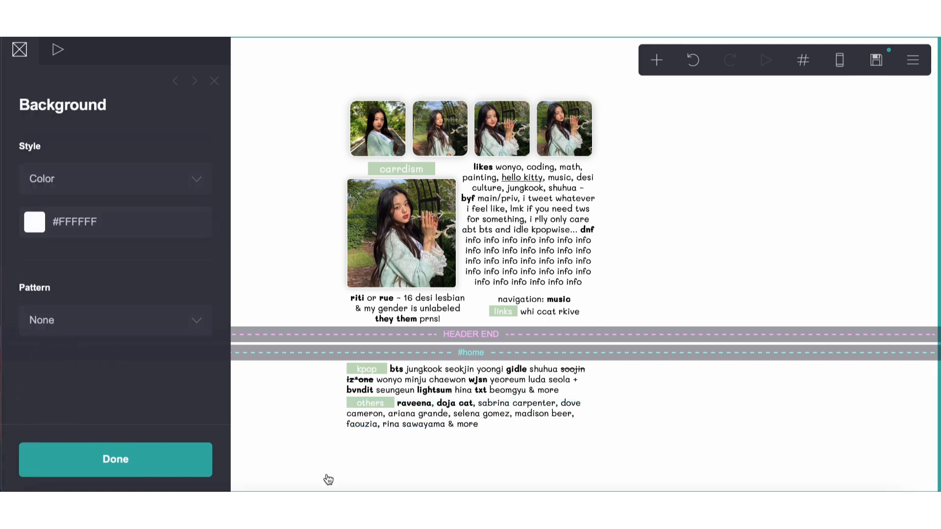
click(326, 479)
Step: Set the page's on-load animation to Fade Right and its section change animation to Blur In
click(913, 60)
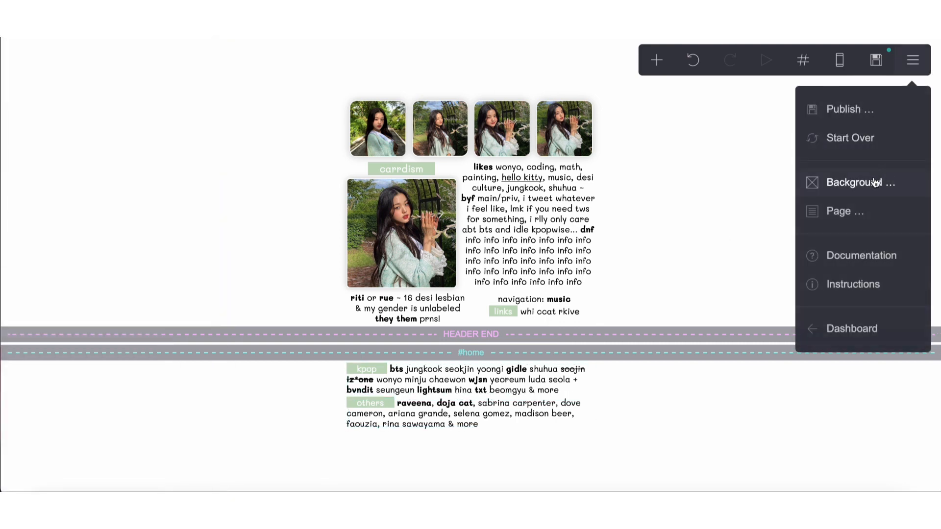
click(860, 217)
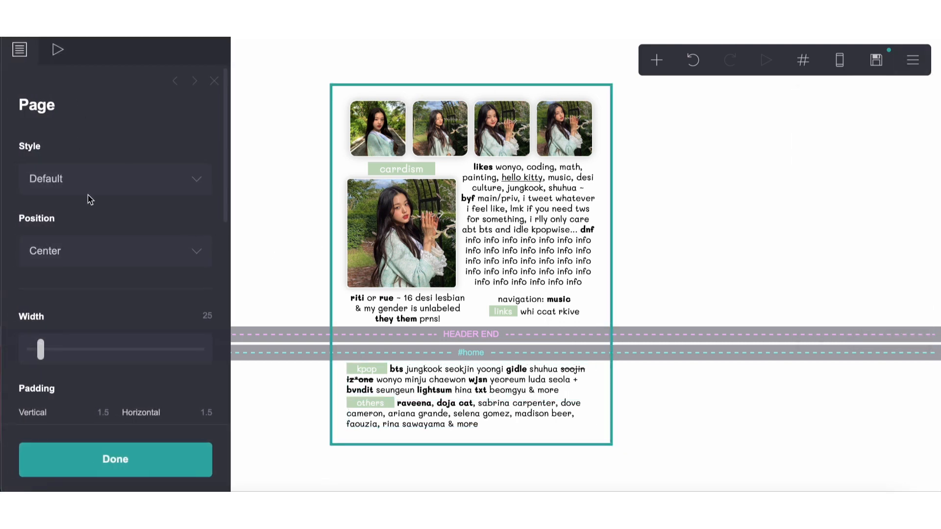
click(55, 58)
click(72, 228)
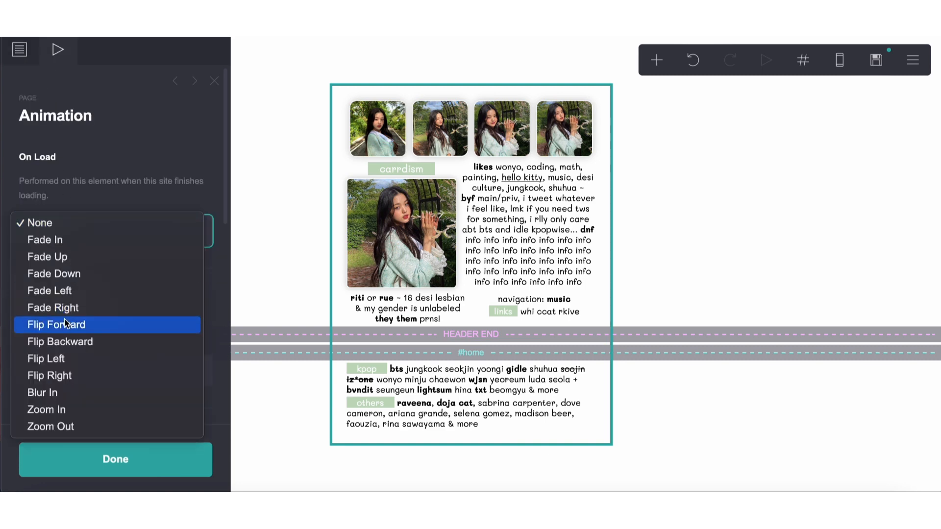
click(61, 312)
scroll(62, 314, down, 7)
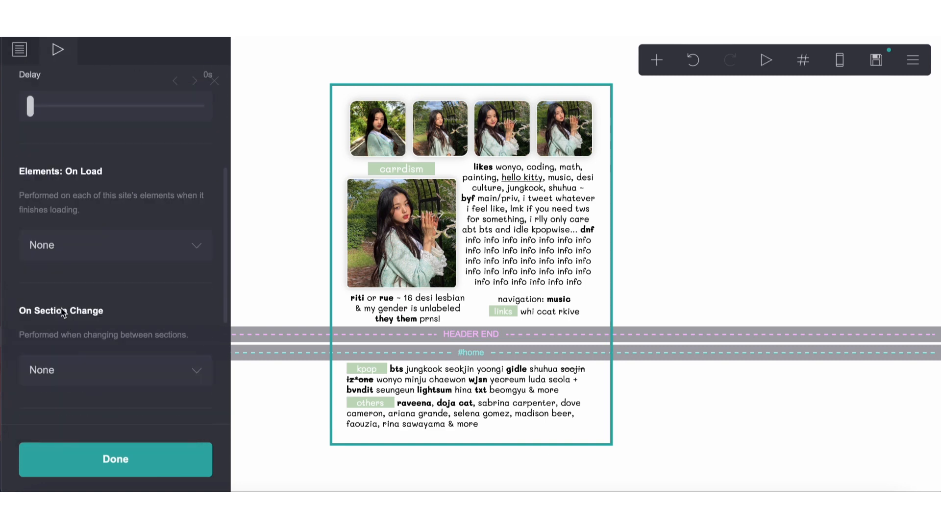
click(66, 263)
click(67, 283)
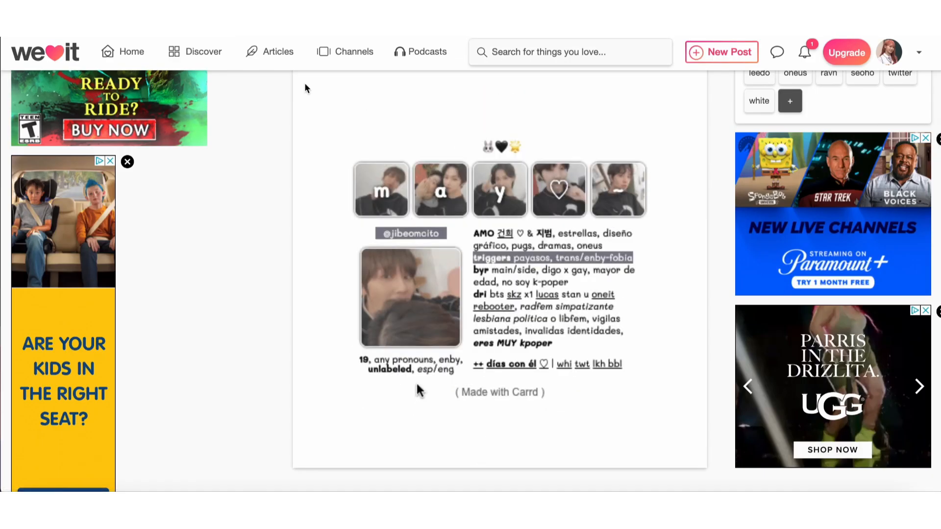
click(215, 38)
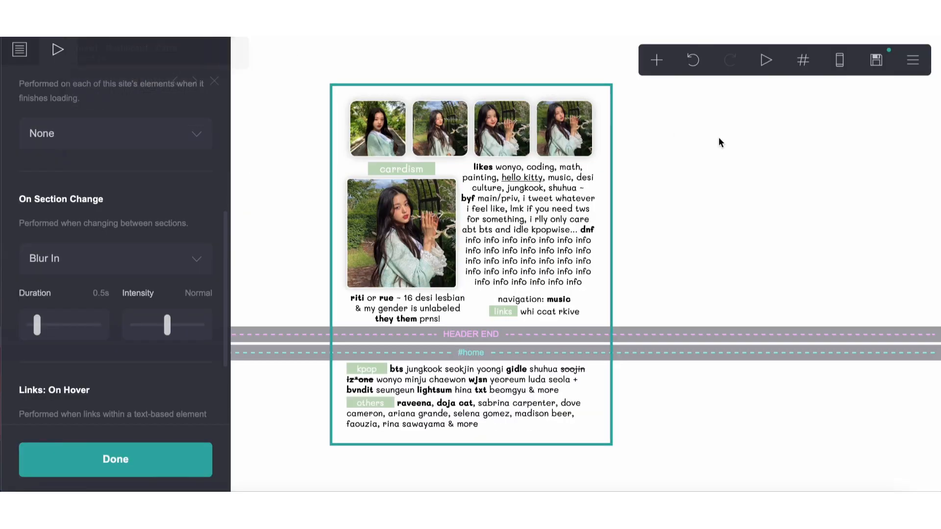
Step: Start publishing the site, entering "1" as both its title and its description
click(876, 59)
click(104, 172)
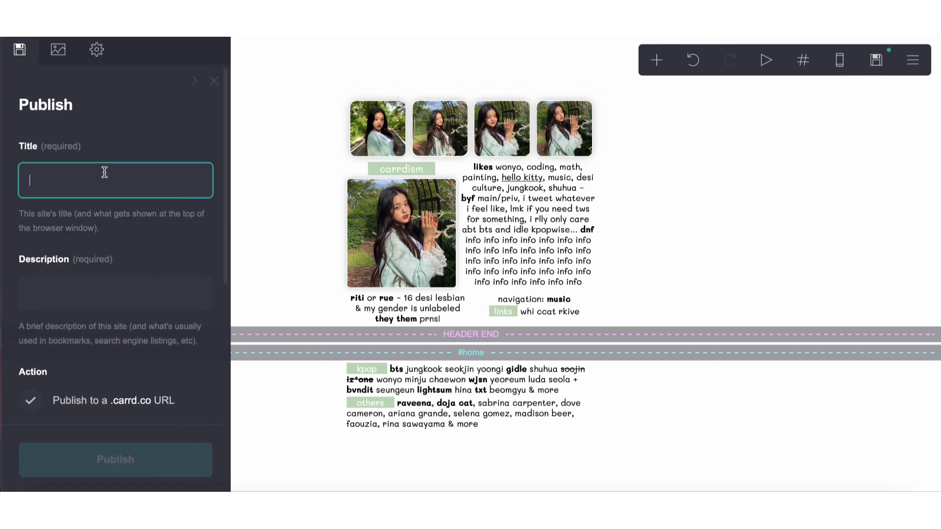
text(1)
key(Tab)
text(1)
Step: Set the site's address to tryout.crd.co and publish it
scroll(93, 309, down, 5)
click(93, 319)
text(tryout)
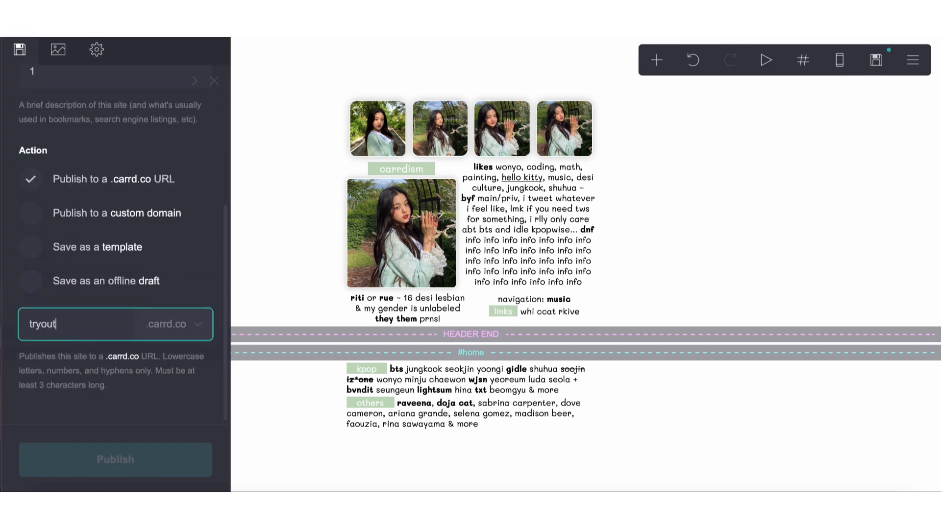
click(179, 324)
click(164, 287)
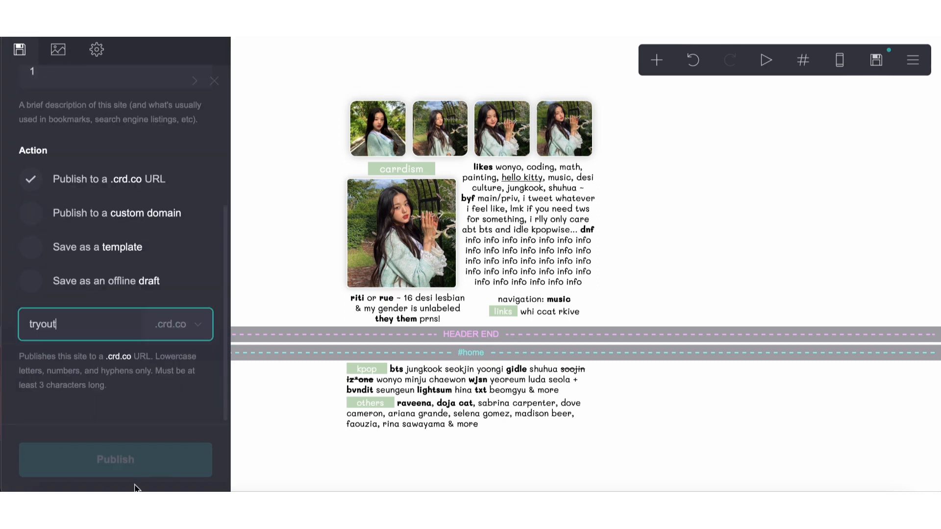
click(134, 460)
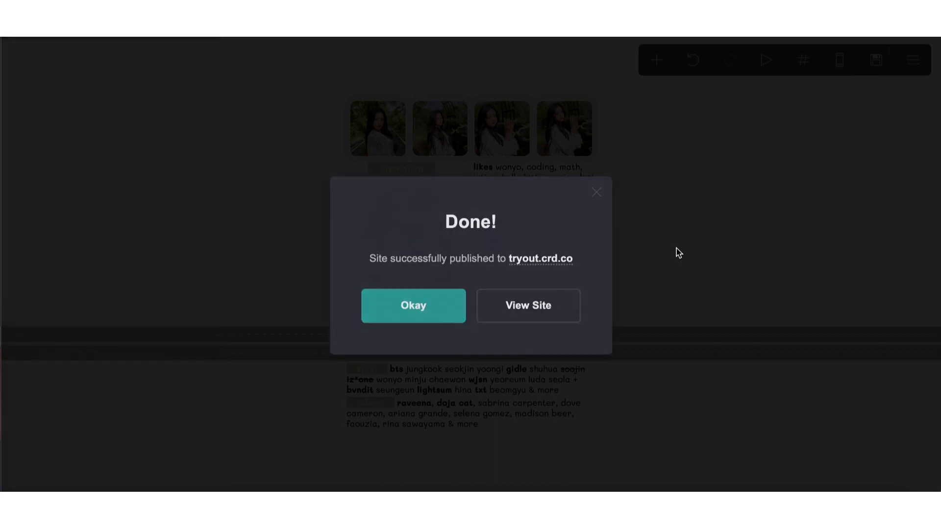
Step: View the published site at tryout.crd.co, then return to the editor
click(557, 258)
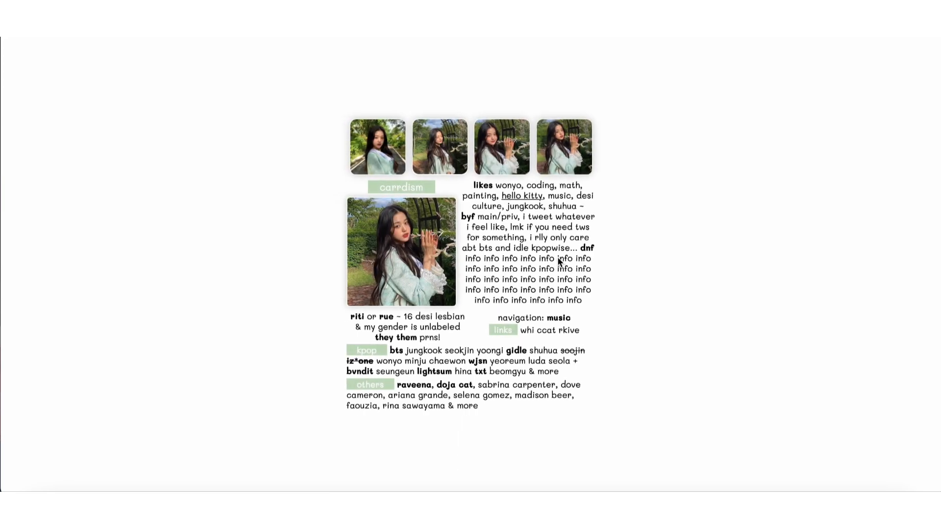
key(ctrl+w)
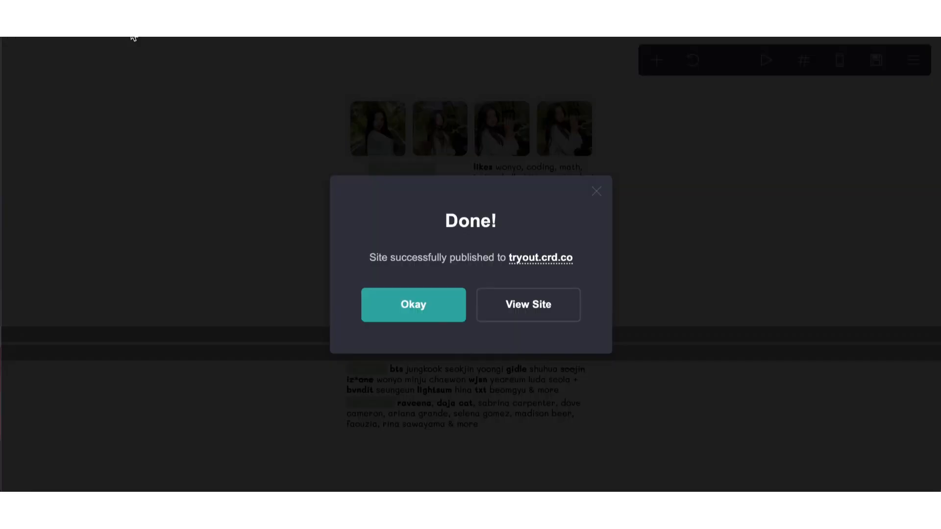
click(388, 297)
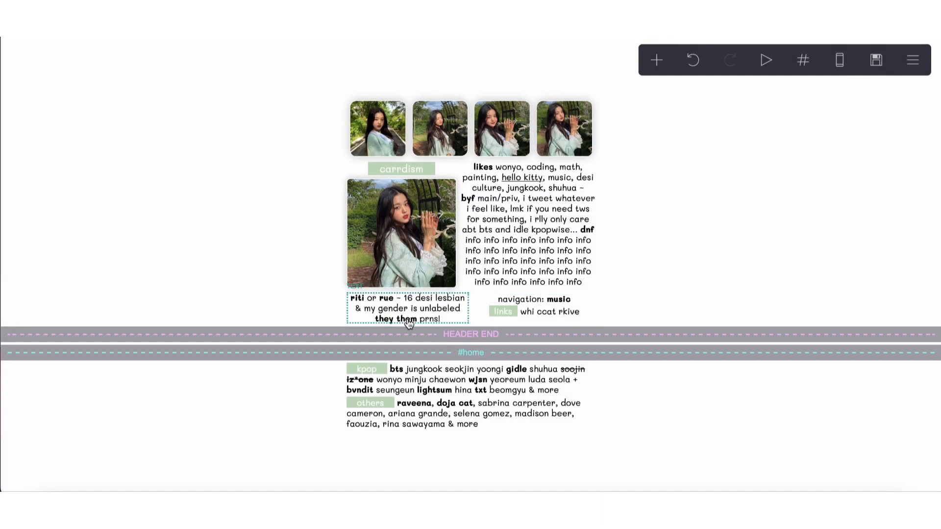
Step: Add a section break between the #home break and the kpop text and name it "interests"
click(657, 60)
click(629, 355)
drag(363, 438, 402, 360)
scroll(96, 190, up, 3)
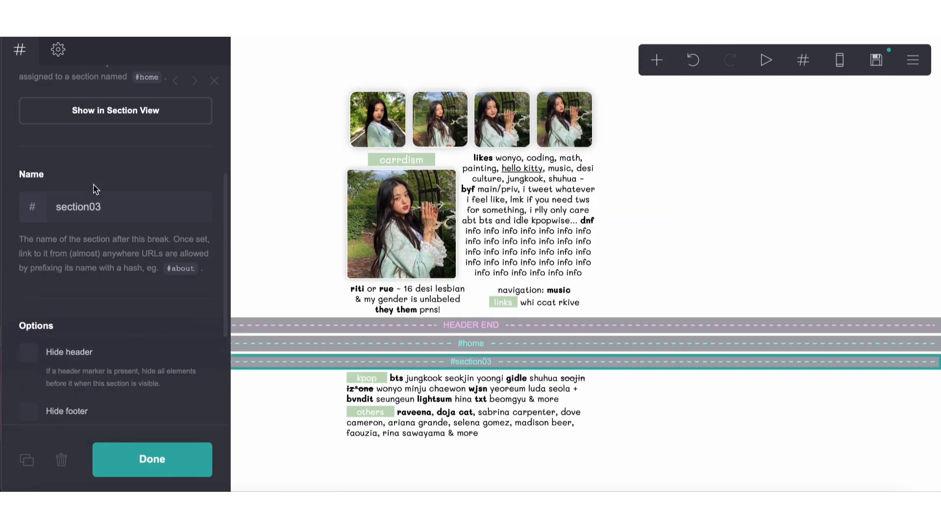
double_click(97, 215)
text(interests)
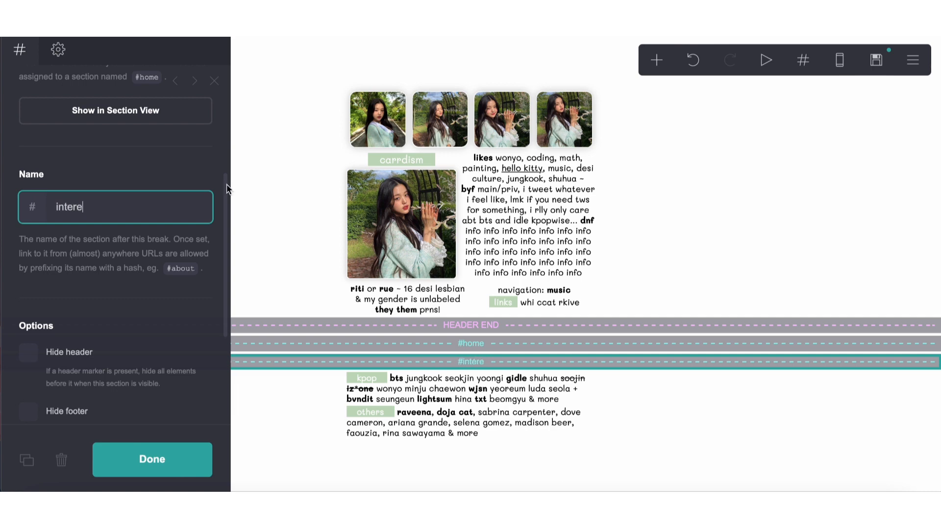
Step: Publish the changes to tryout.crd.co and dismiss the completion dialog
click(877, 60)
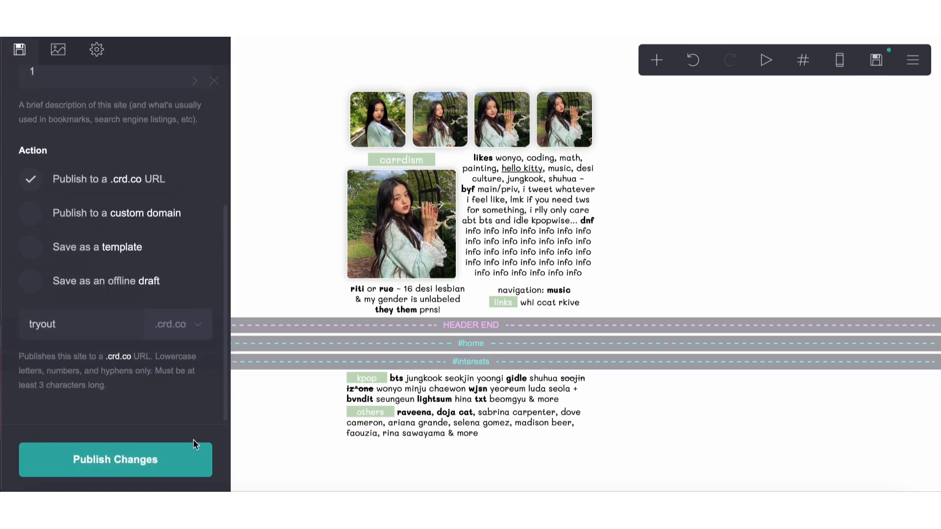
click(191, 456)
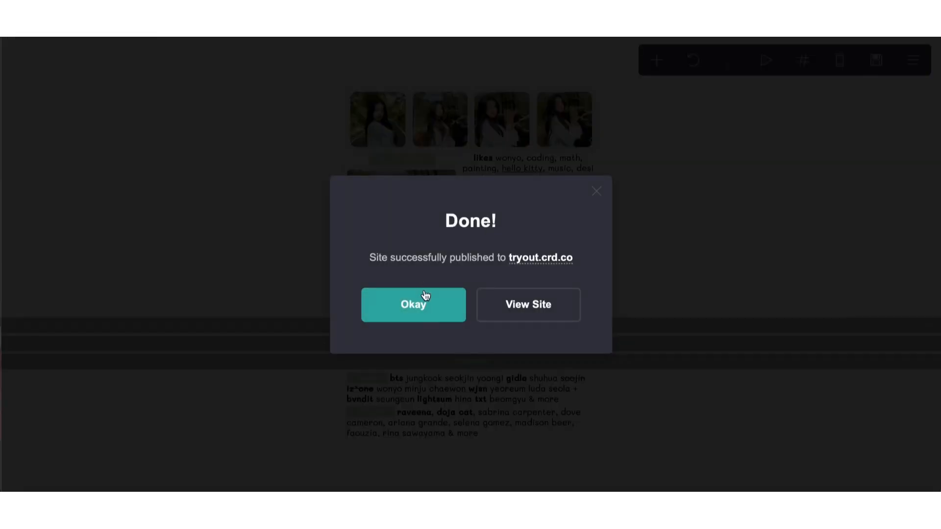
click(423, 295)
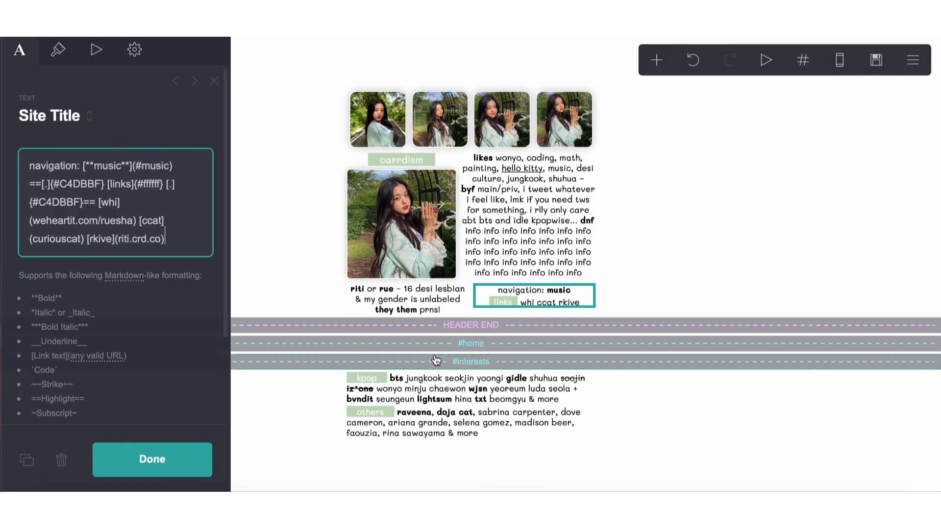
Step: Rename the section break above the kpop text as "music" to match the navigation link
click(433, 358)
scroll(101, 235, down, 5)
double_click(76, 189)
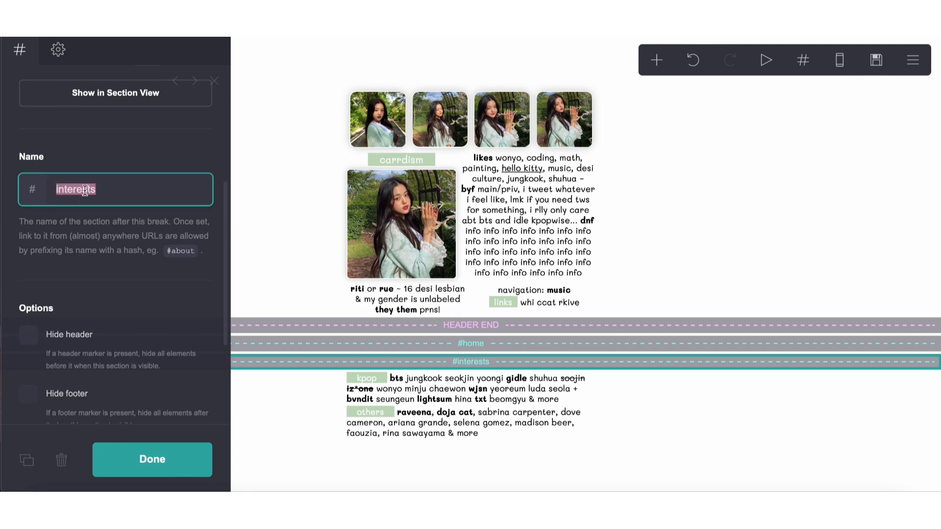
text(music)
Step: Publish the renamed section to tryout.crd.co
click(876, 60)
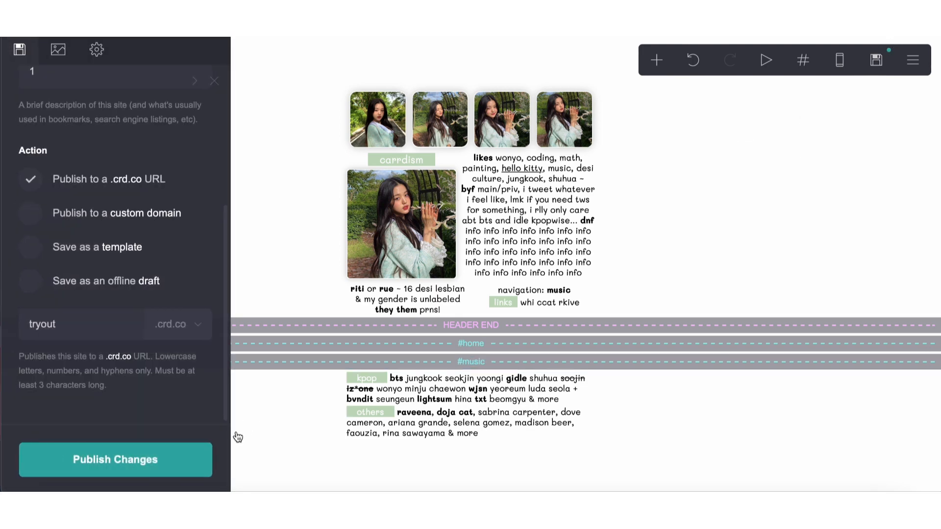